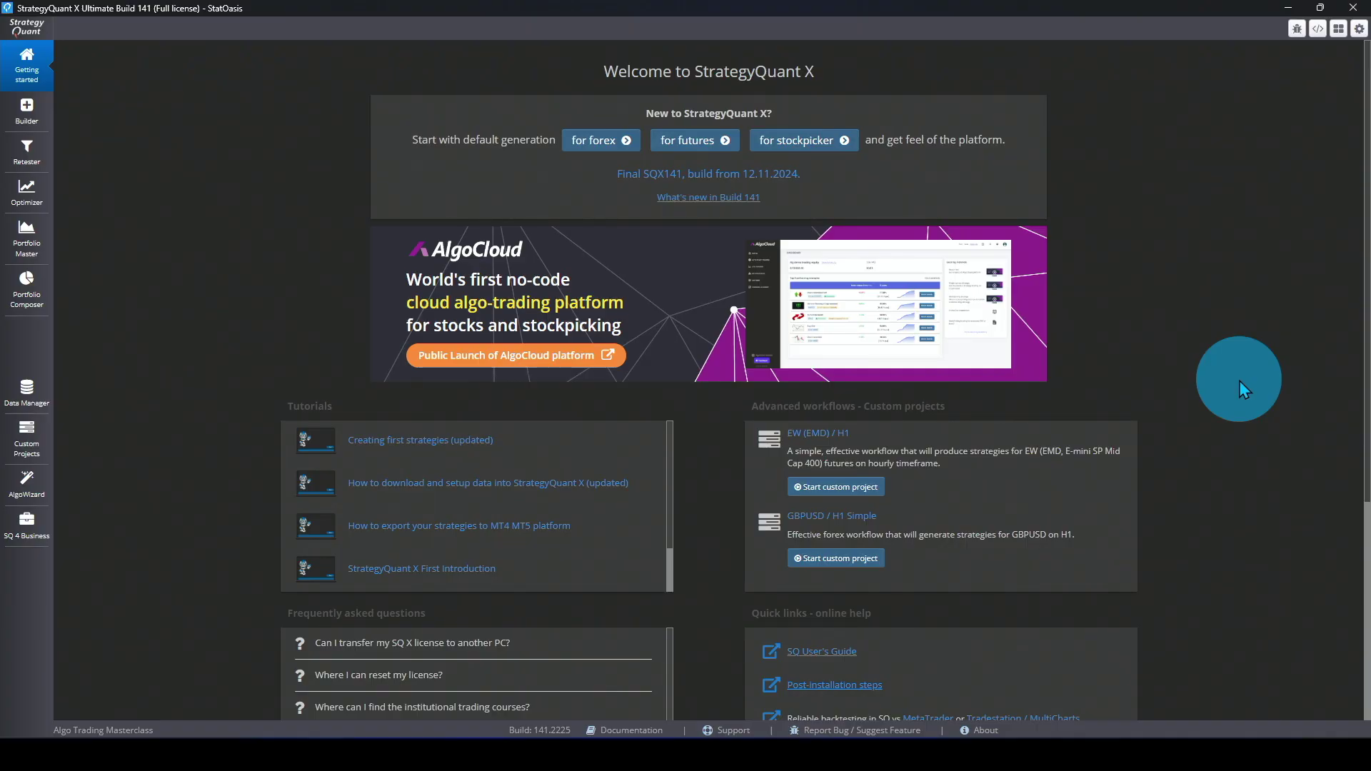
# - Open the RSI2 classic strategy in AlgoWizard and review its long entry rule and trading signals
pyautogui.click(49, 489)
pyautogui.click(346, 215)
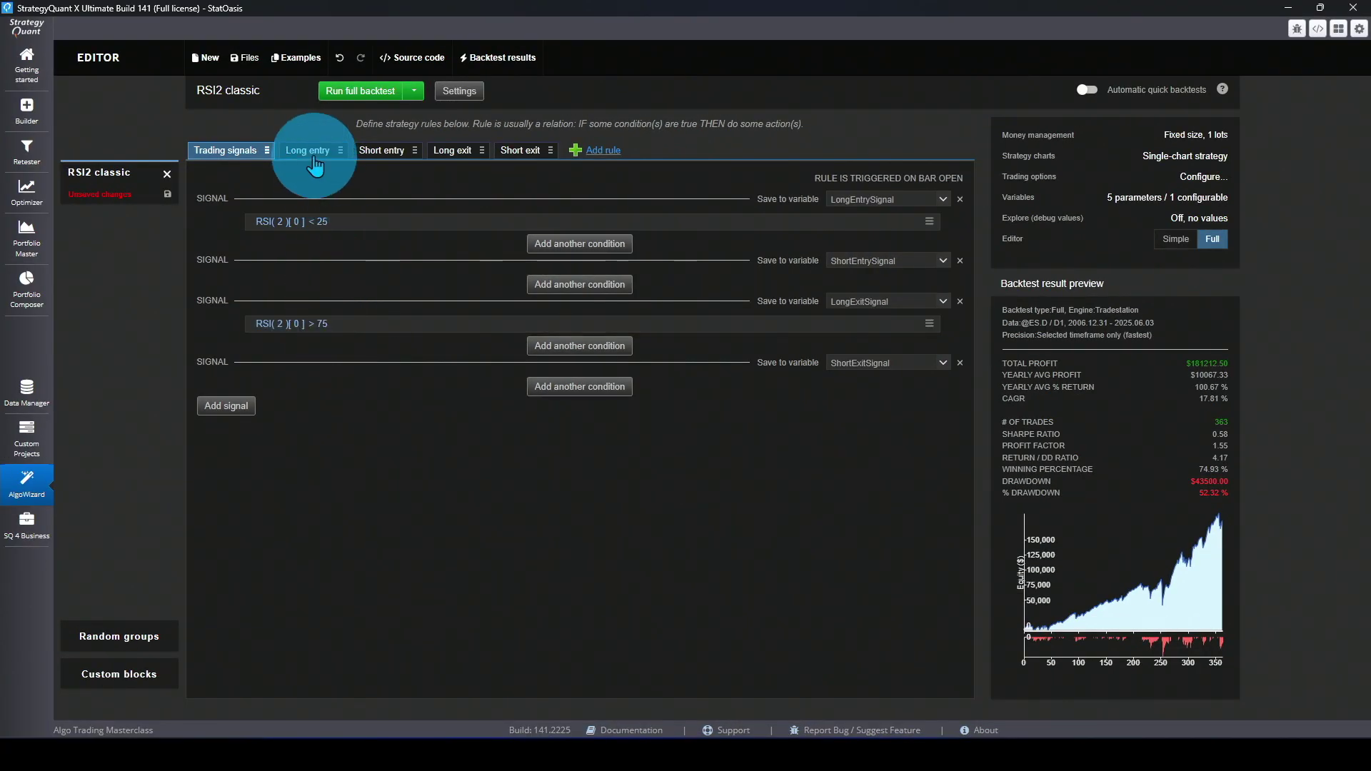
pyautogui.click(314, 161)
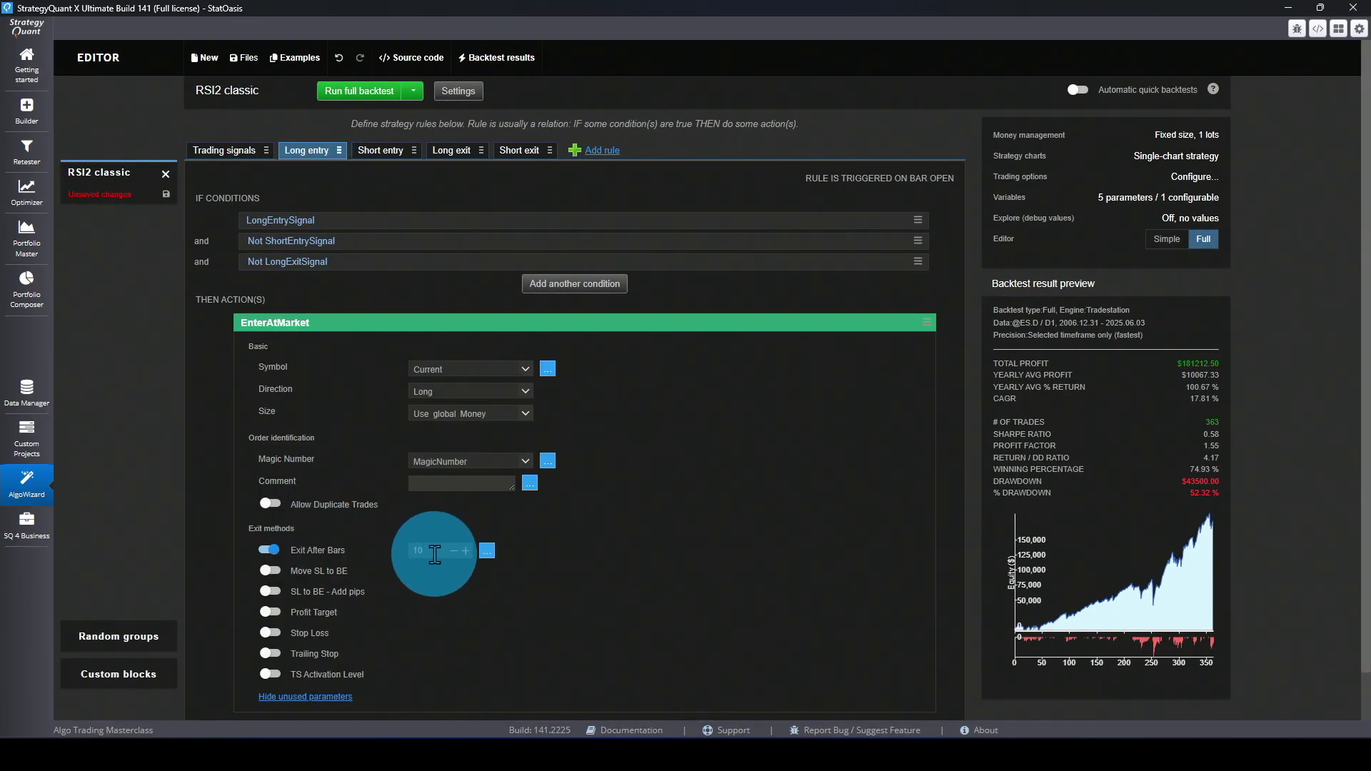
pyautogui.click(236, 150)
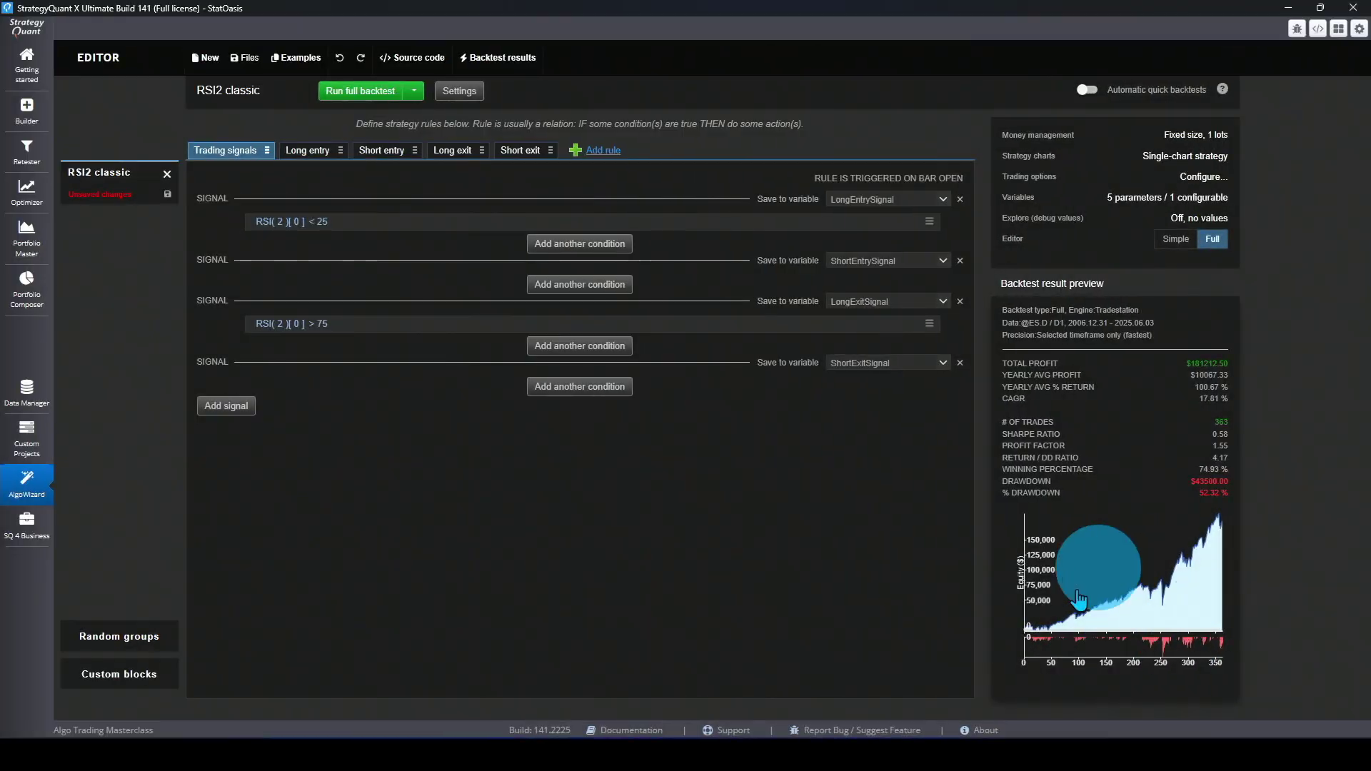
# - Examine the RSI2 classic backtest's equity chart with drawdown, plus its overview statistics and monthly performance
pyautogui.click(1126, 614)
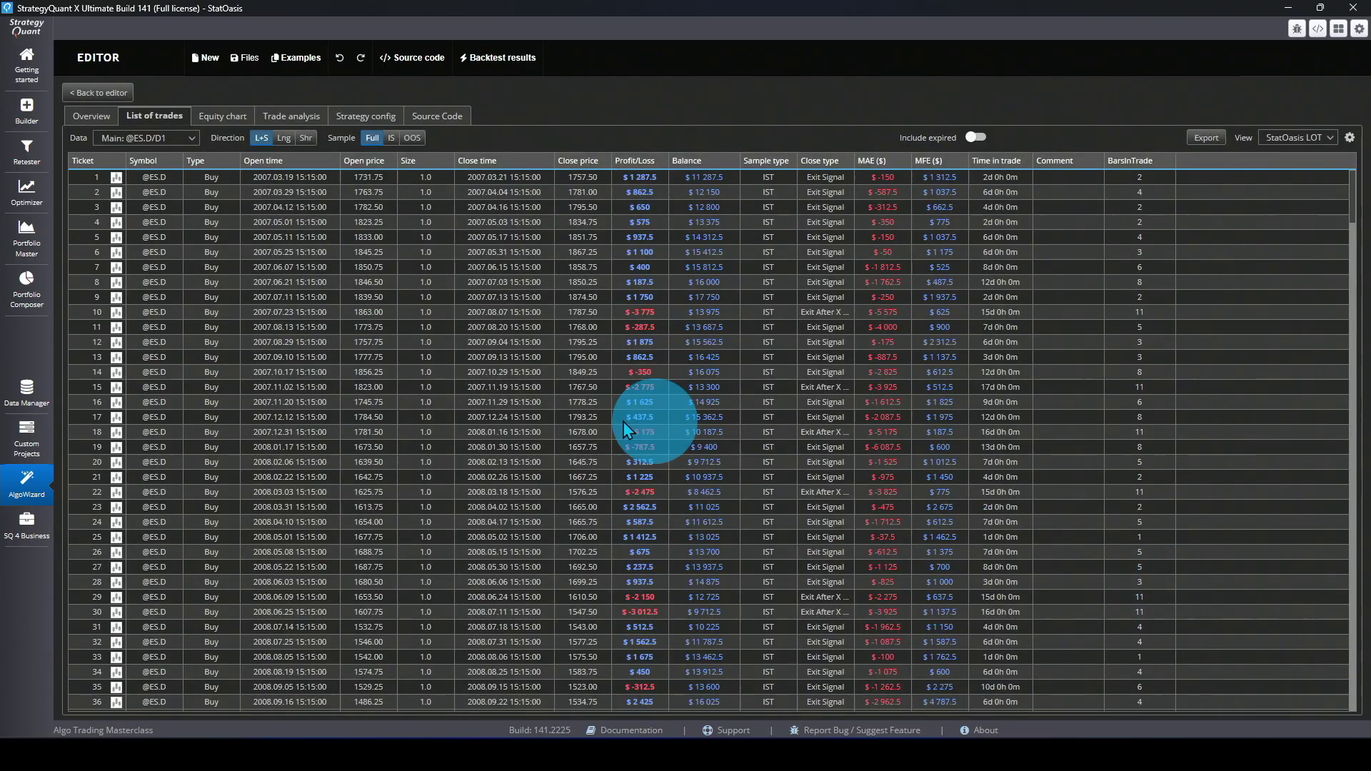
pyautogui.click(219, 116)
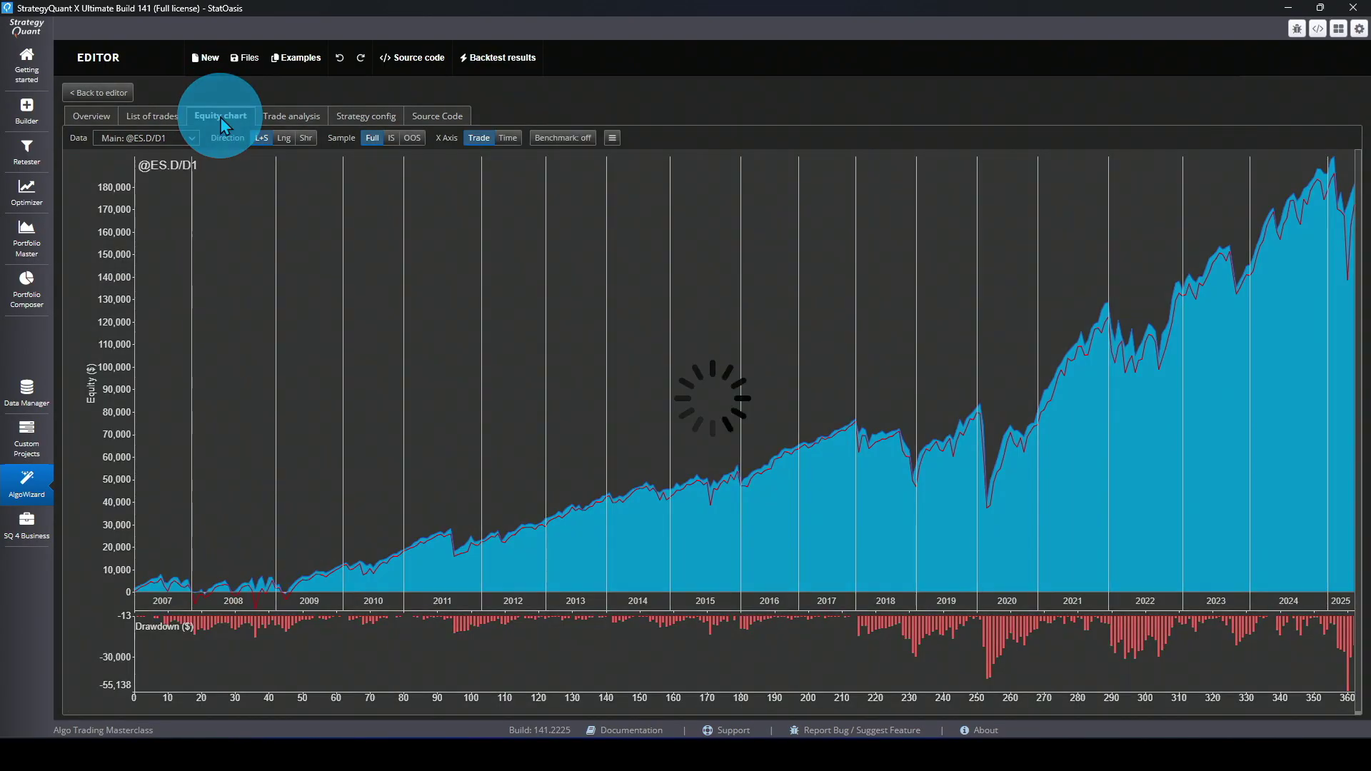
pyautogui.click(612, 138)
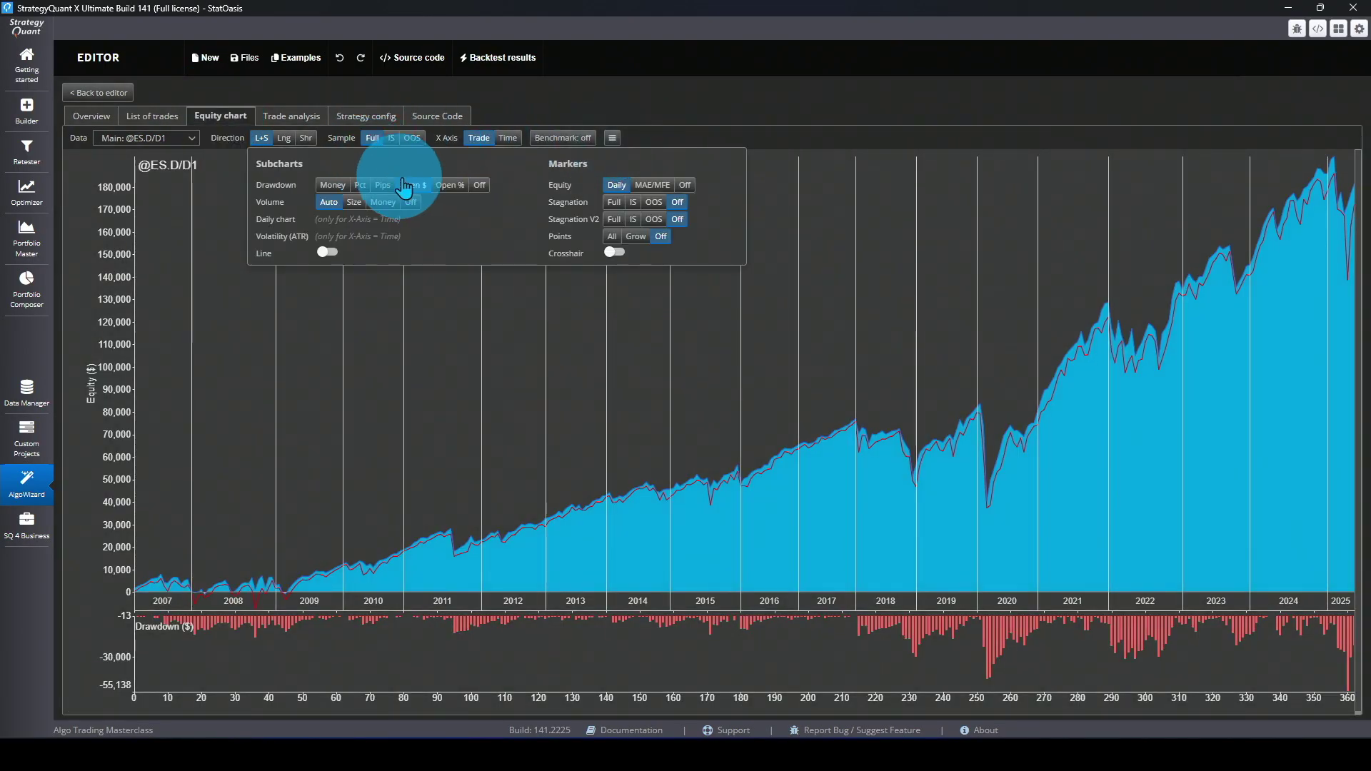
pyautogui.click(657, 137)
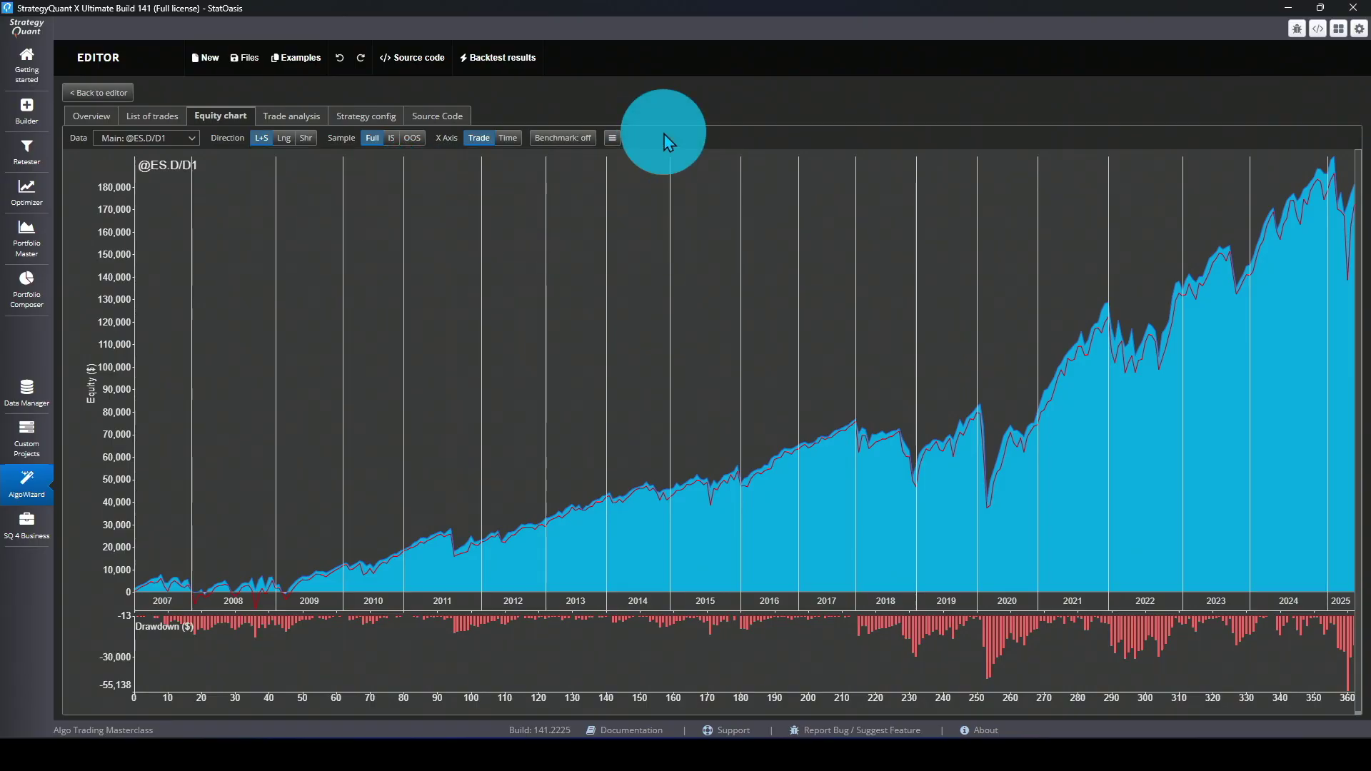
pyautogui.moveTo(1352, 699)
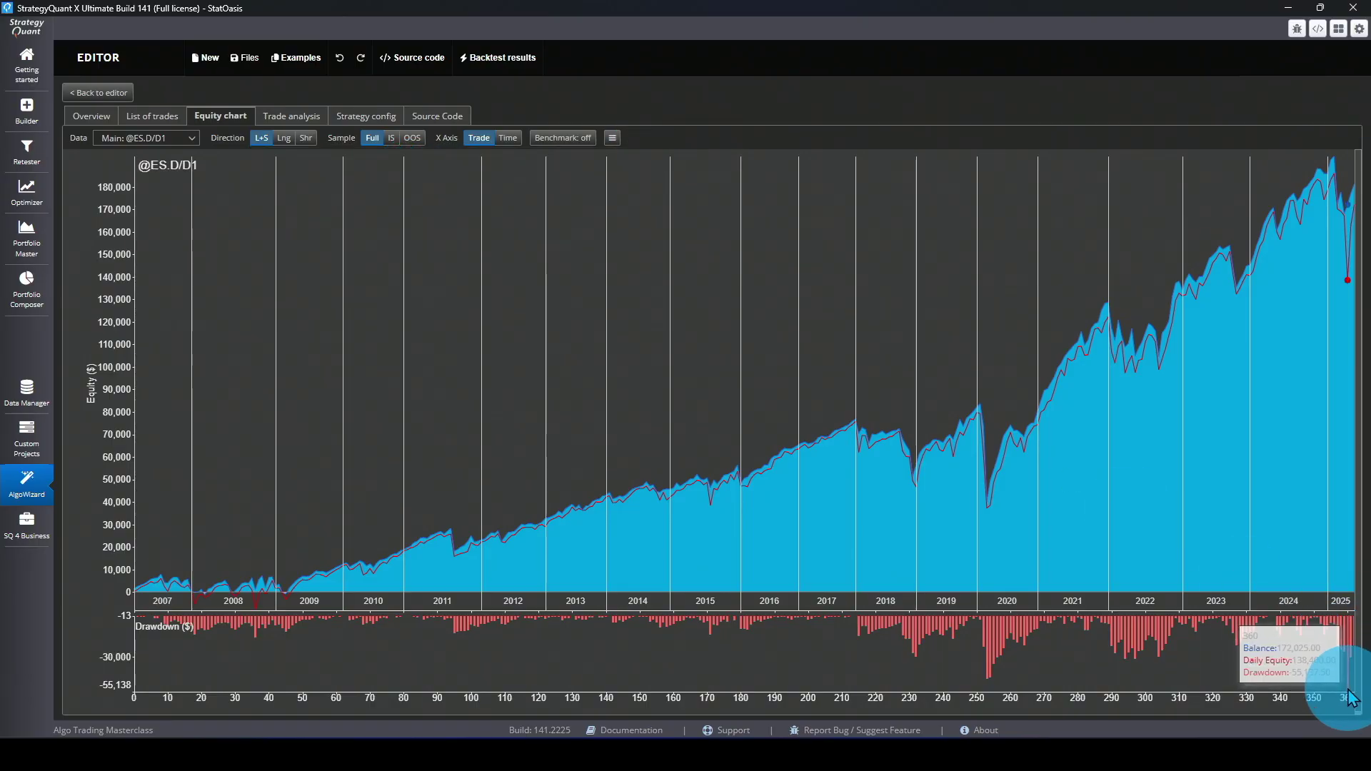
pyautogui.moveTo(1293, 223)
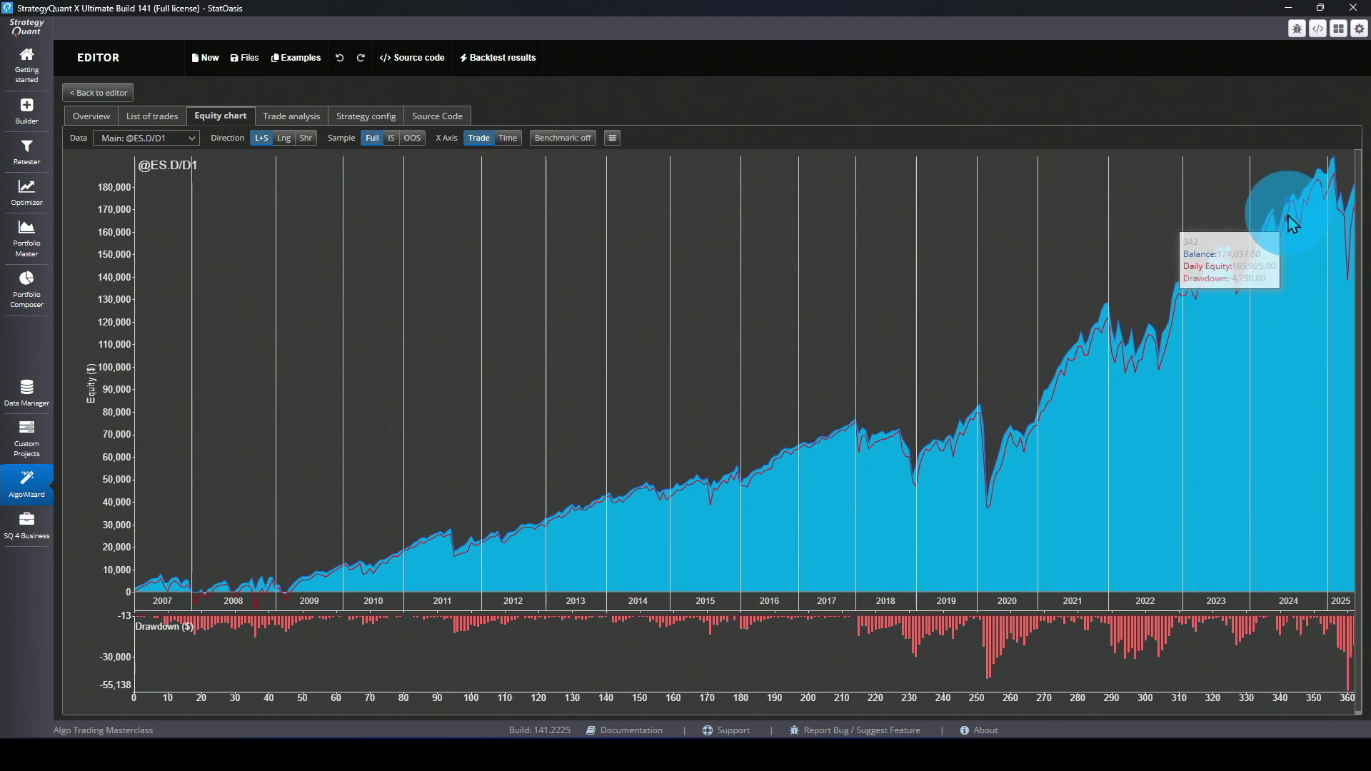
pyautogui.moveTo(1350, 223)
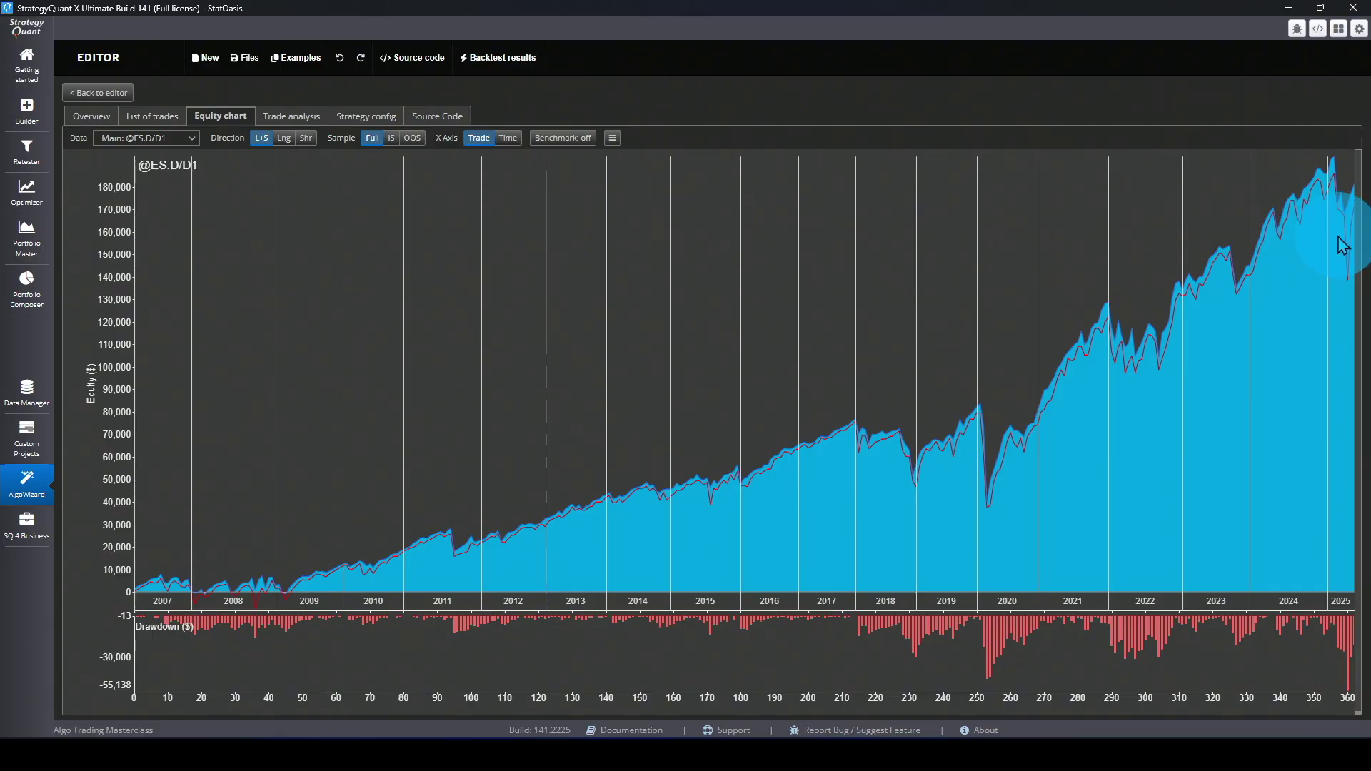
pyautogui.moveTo(1276, 260)
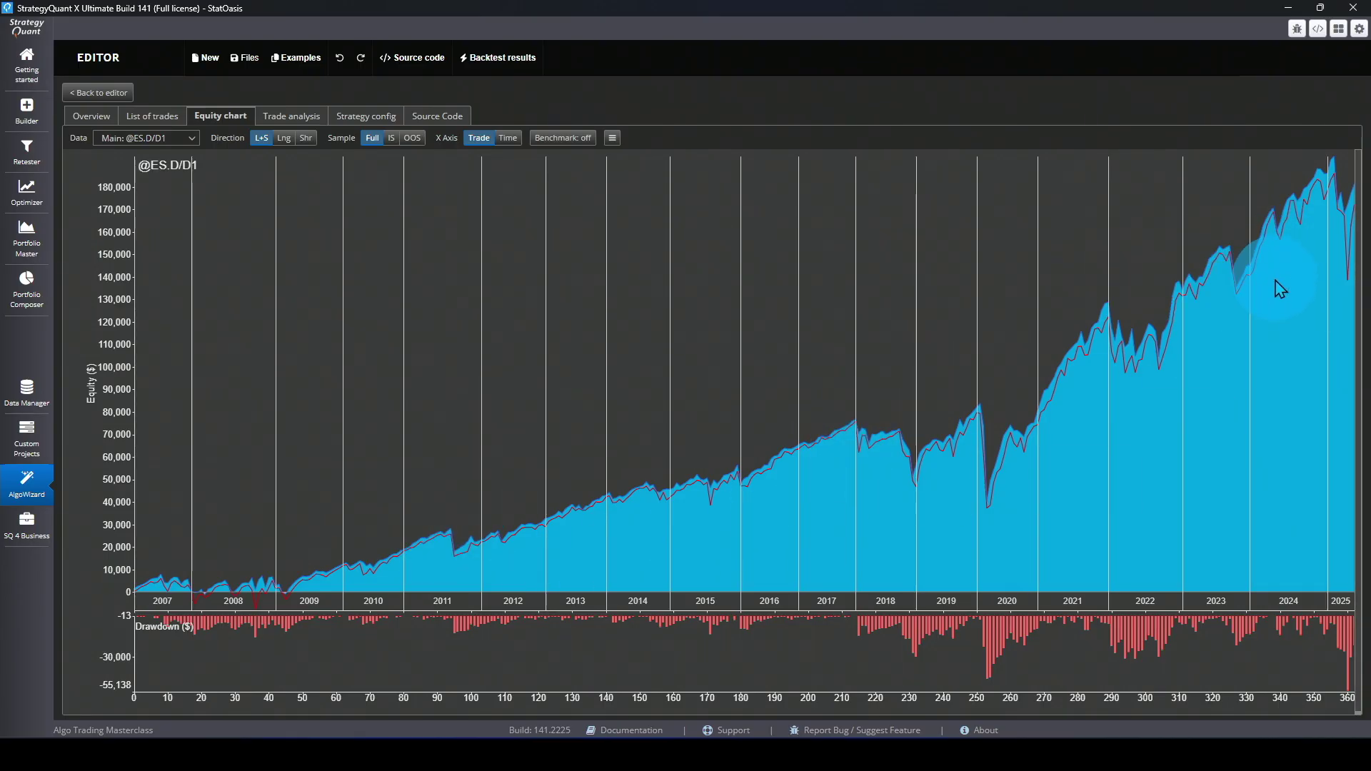
pyautogui.click(91, 116)
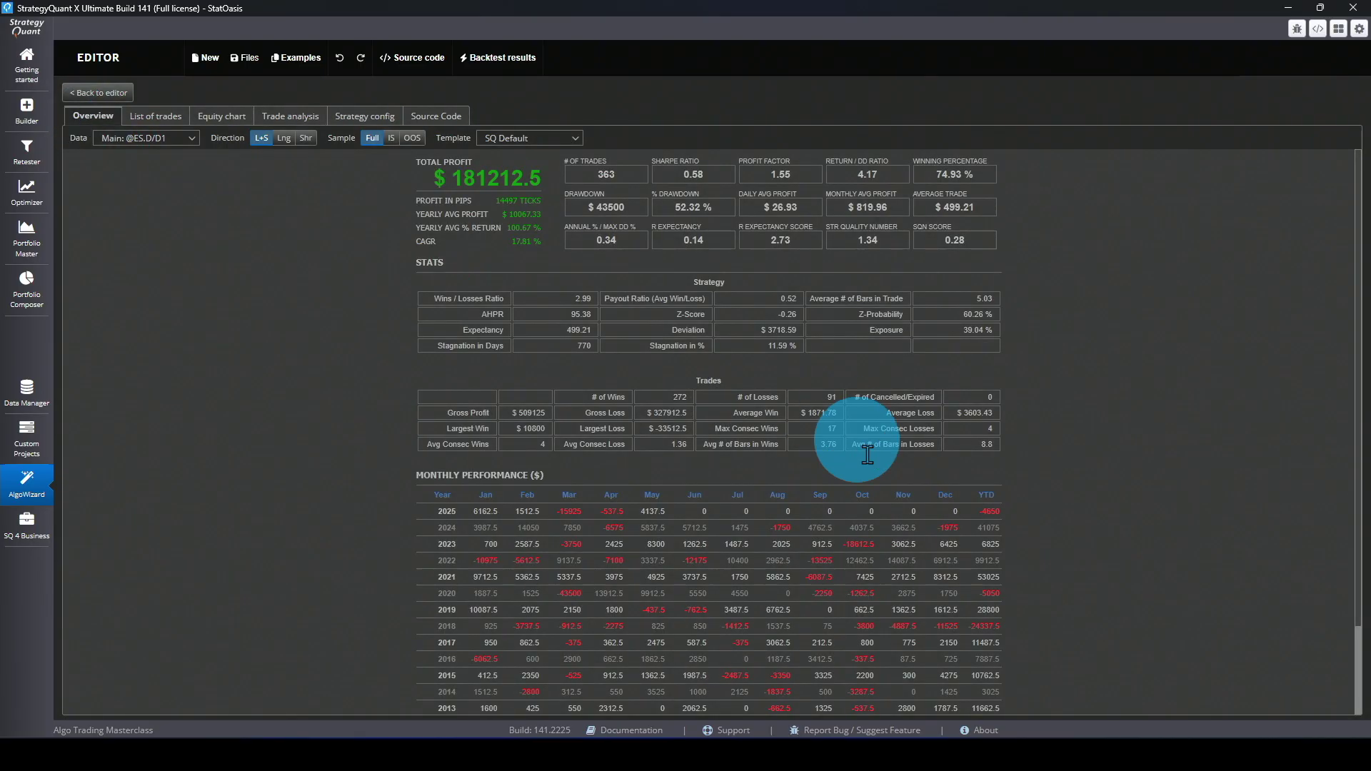
pyautogui.scroll(-3, 1077, 538)
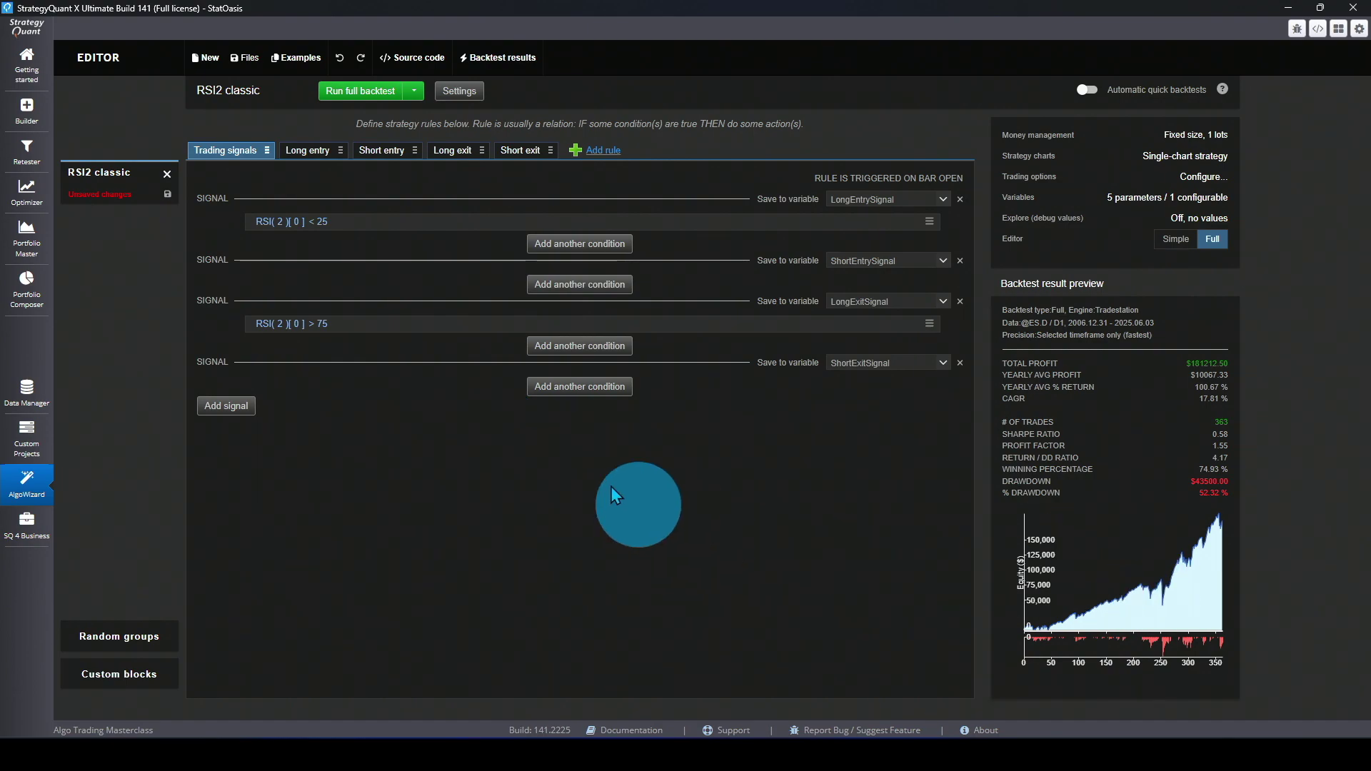
# - Turn on strategy template mode in the advanced strategy and backtest settings
pyautogui.click(461, 99)
pyautogui.click(874, 96)
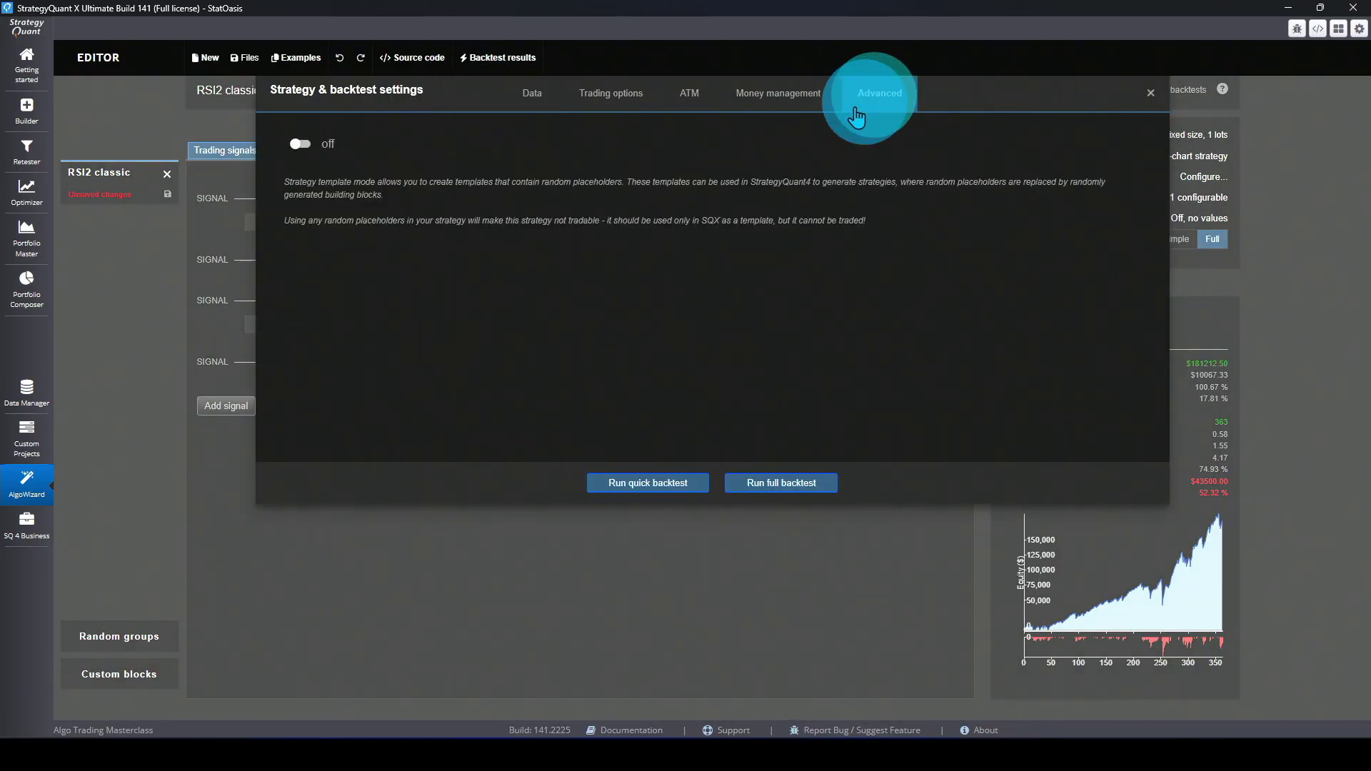
pyautogui.click(324, 146)
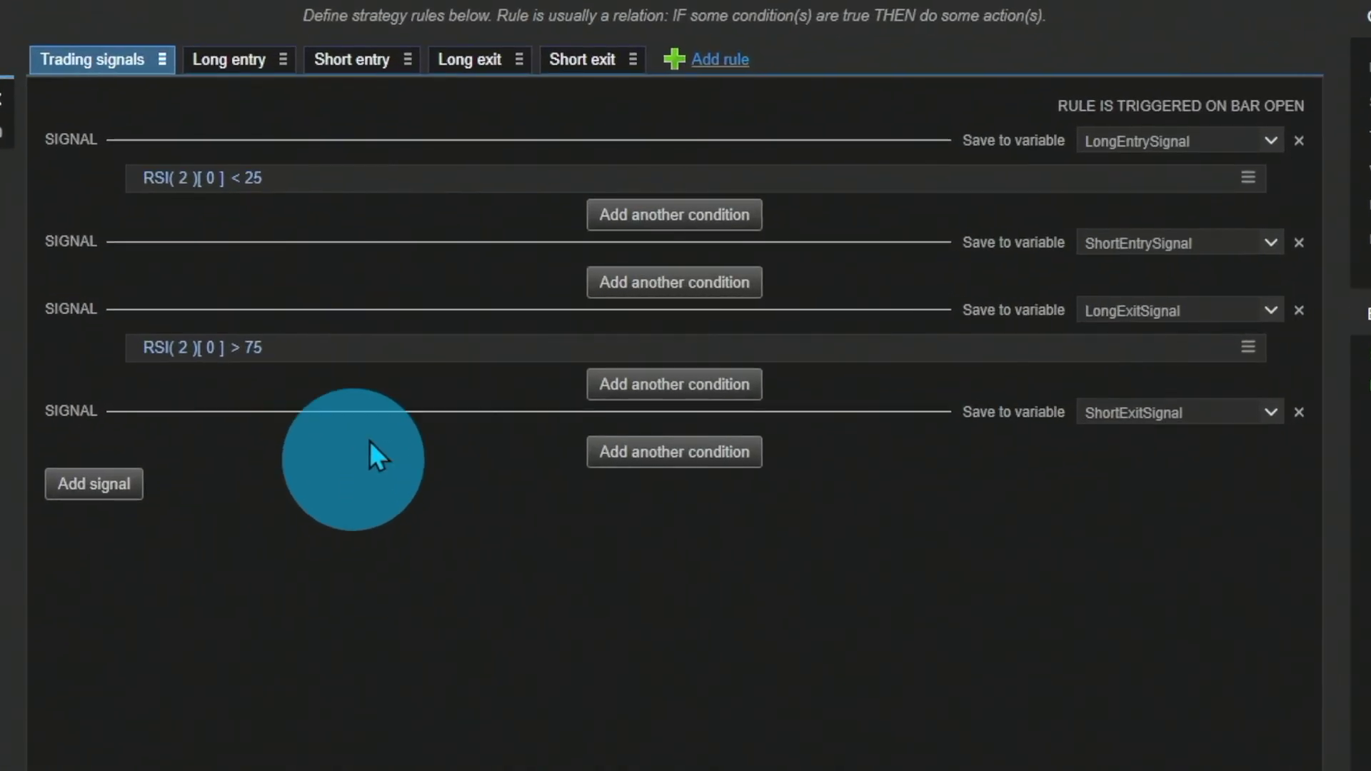
# - Add a RandomCondition block as a second condition to the LongEntrySignal, below the RSI(2) < 25 condition
pyautogui.click(634, 217)
pyautogui.click(564, 537)
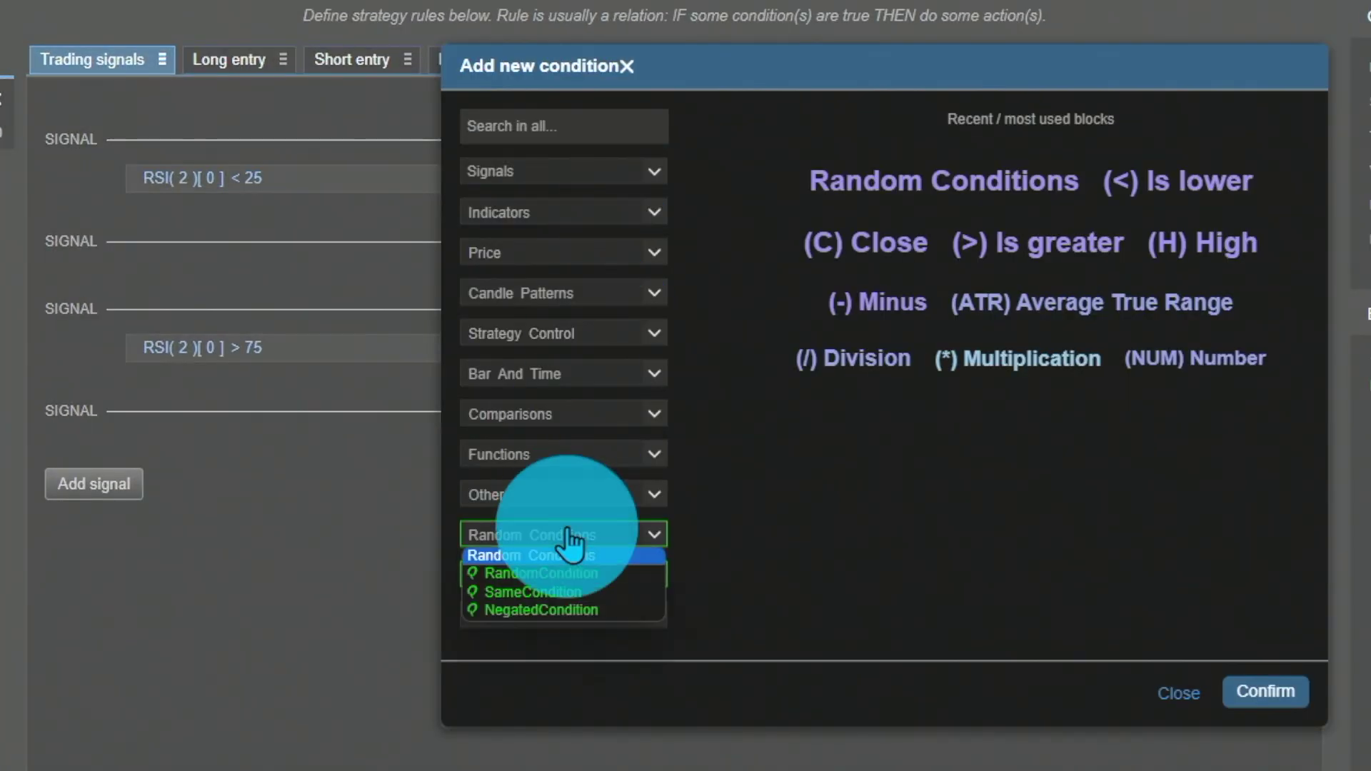
pyautogui.click(566, 571)
pyautogui.click(1246, 691)
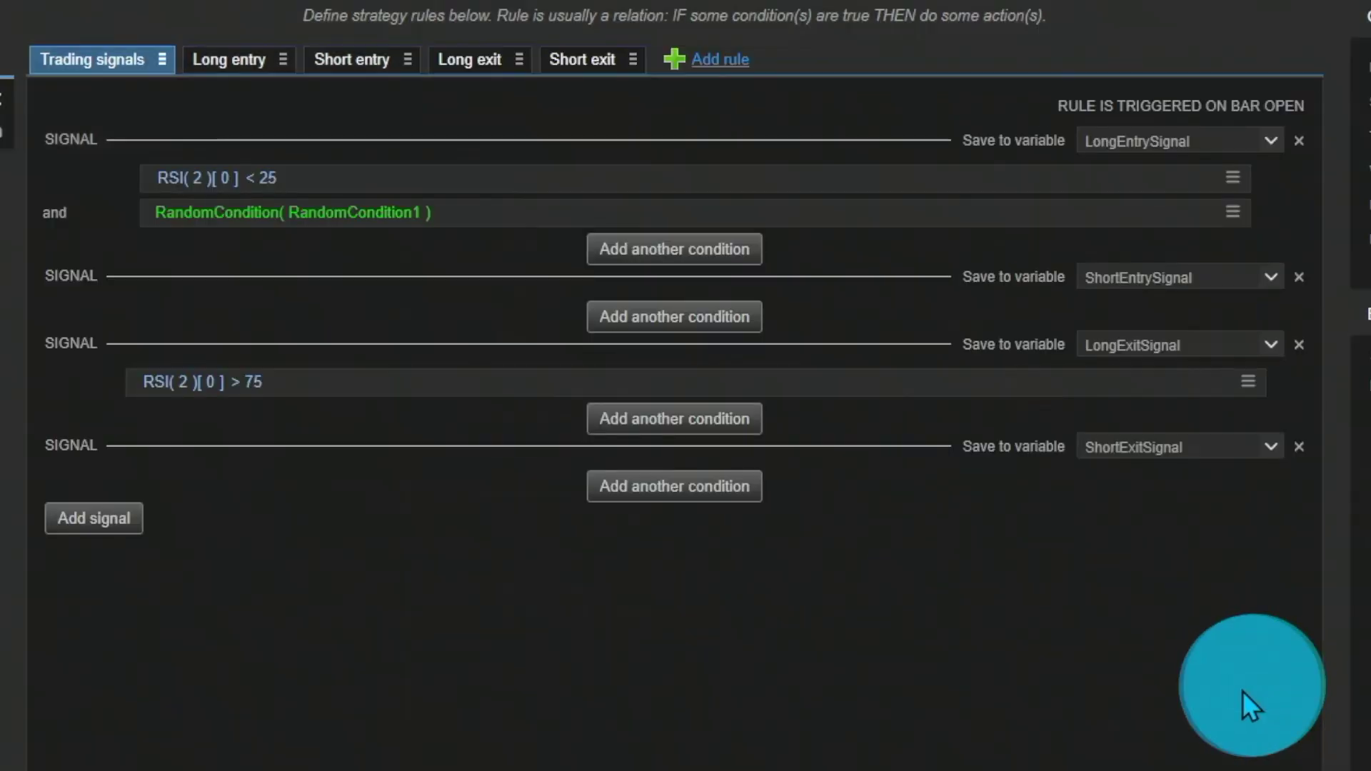
pyautogui.click(440, 224)
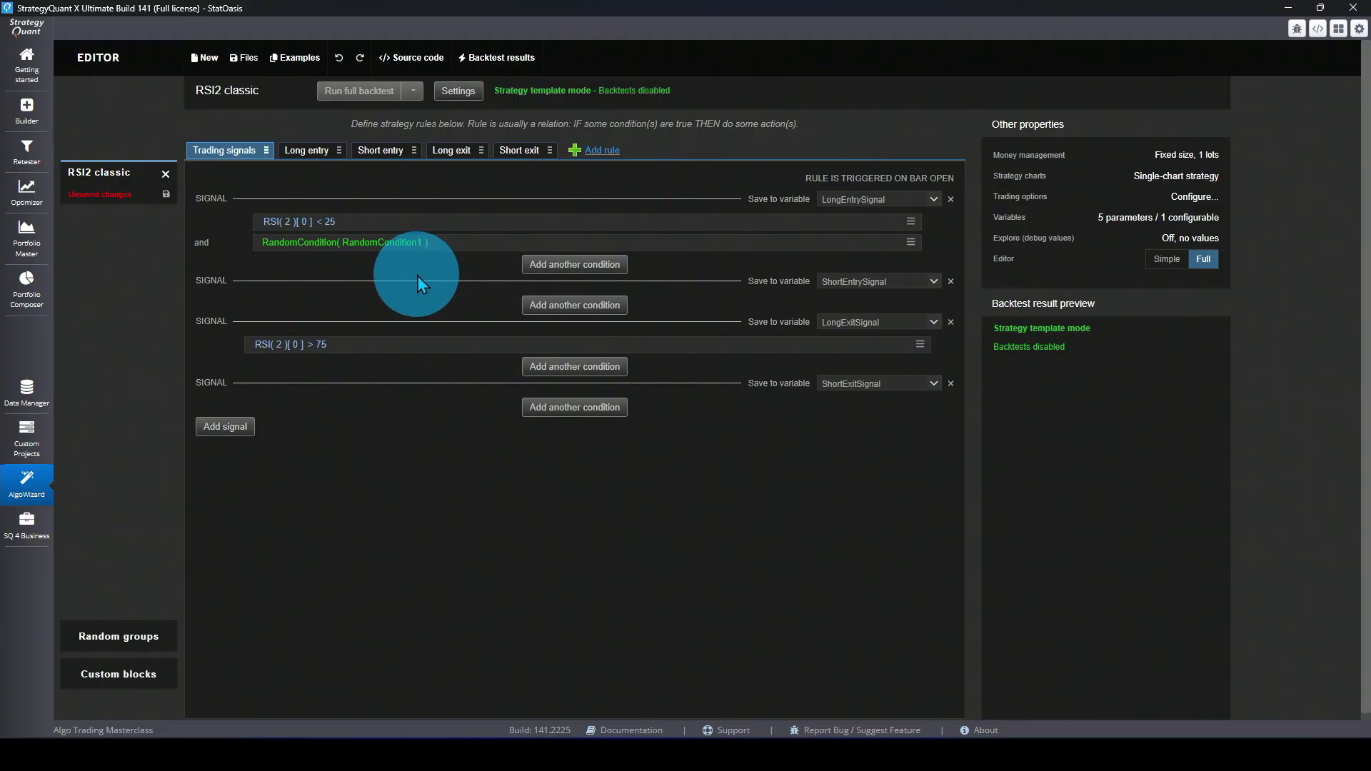
# - Switch to the Builder and review its limits for the number of conditions and indicator periods
pyautogui.click(26, 109)
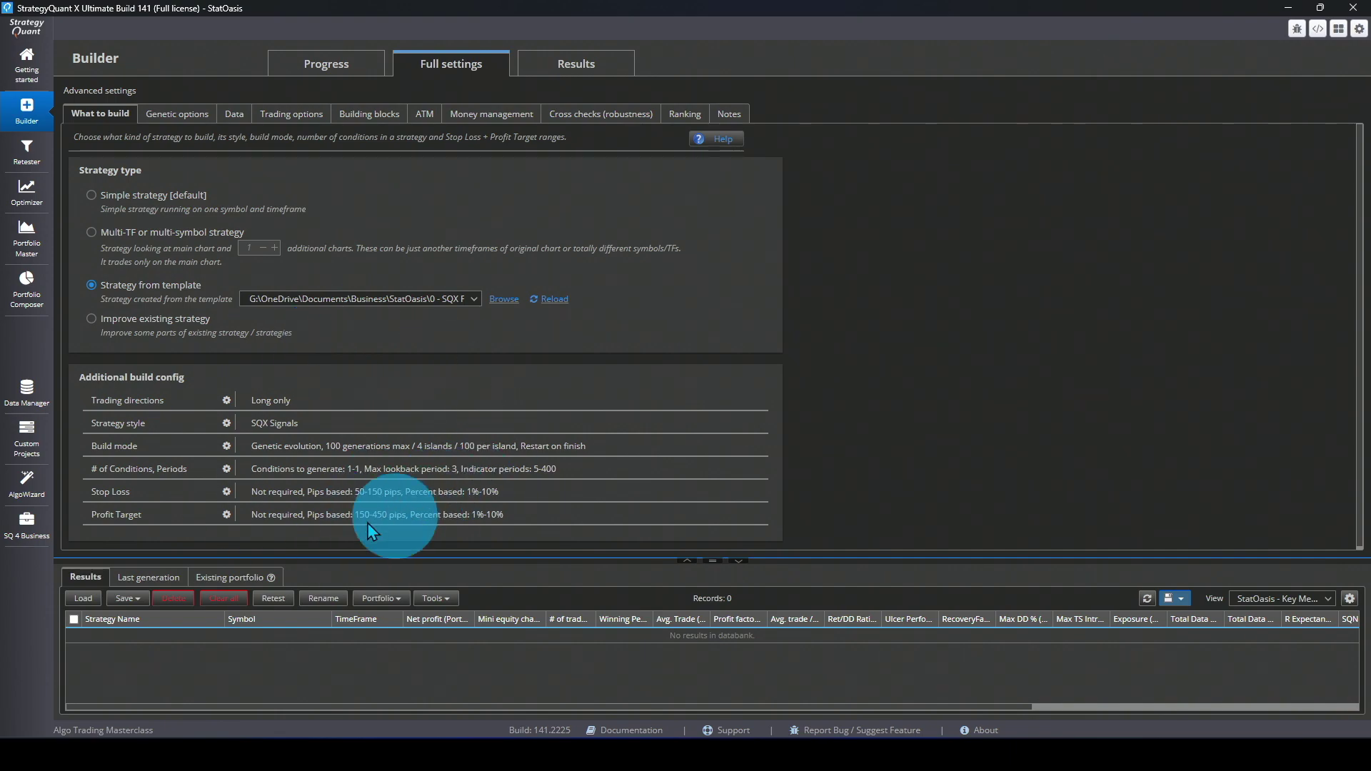
pyautogui.click(226, 469)
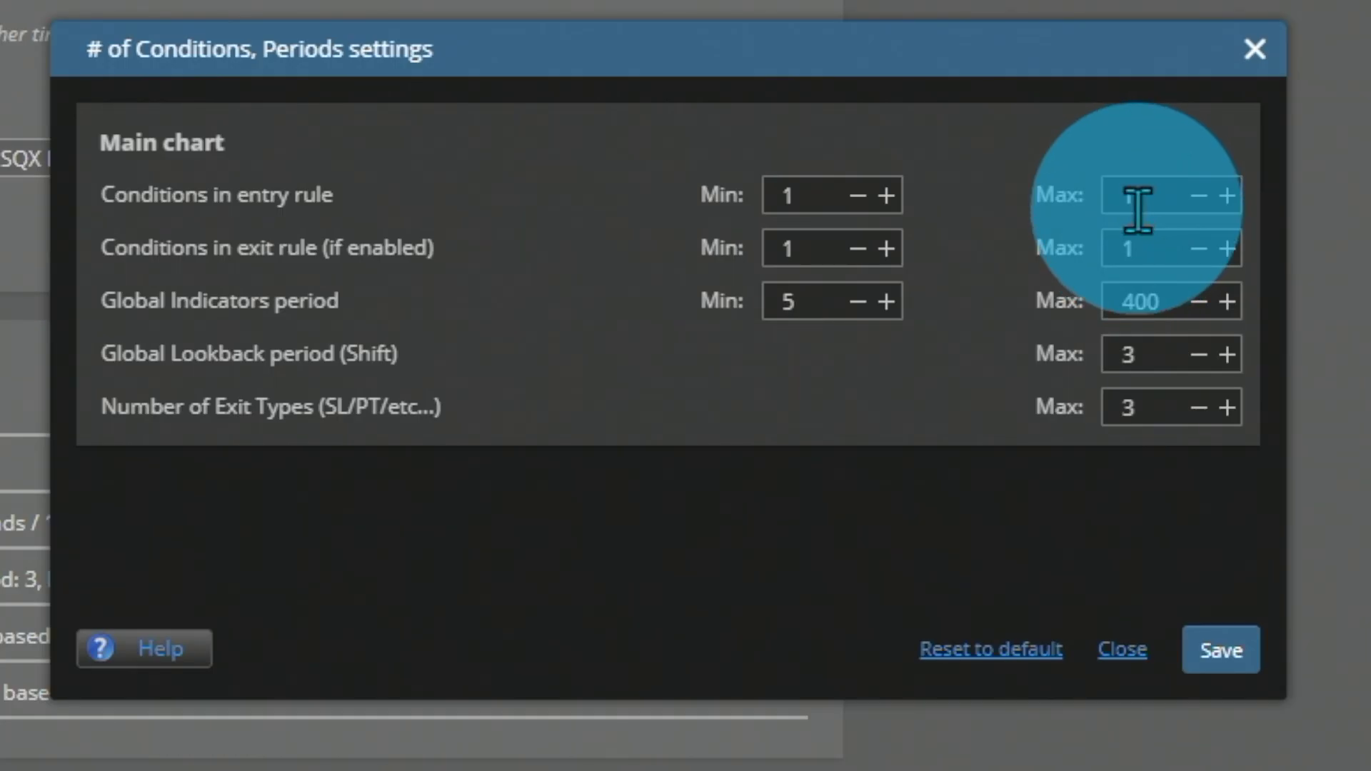
pyautogui.click(1221, 651)
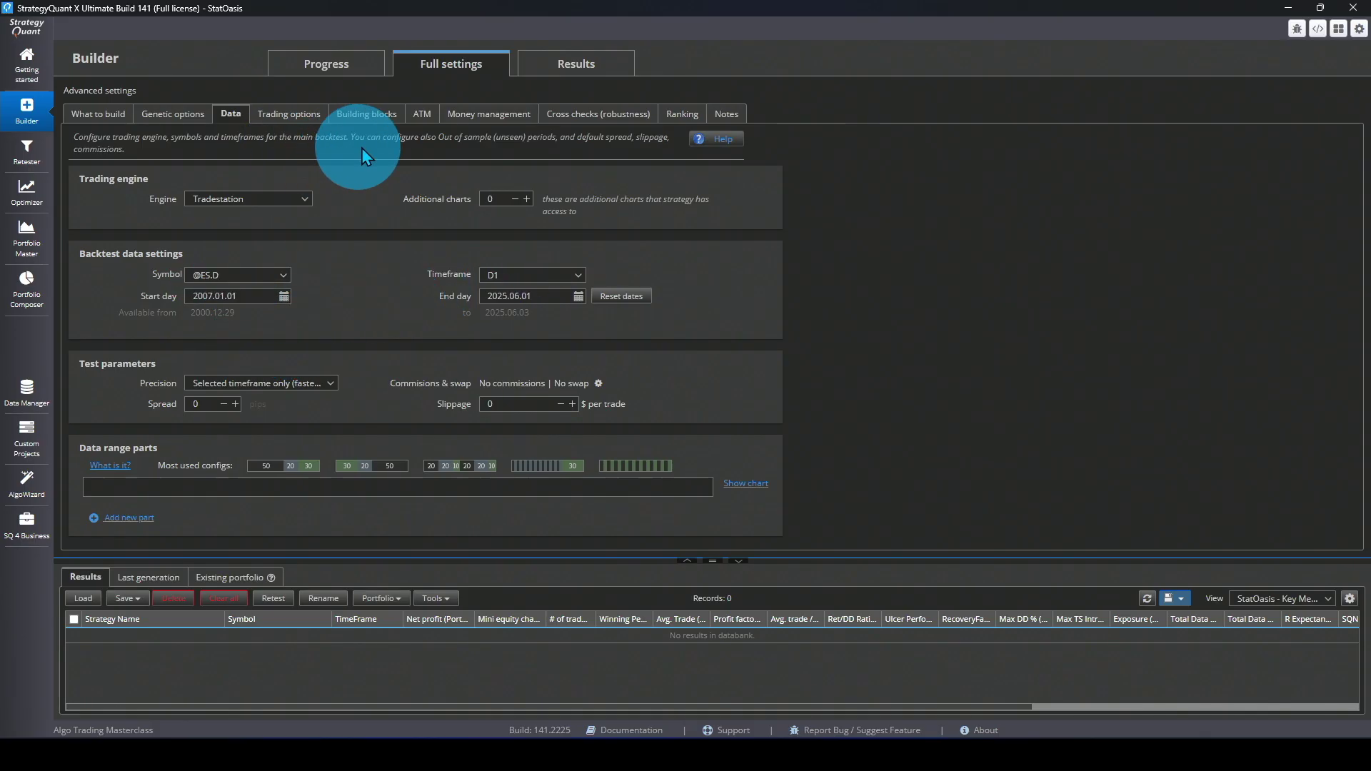
# - Enable the whole ATR group among the Builder's predefined signal building blocks
pyautogui.click(368, 117)
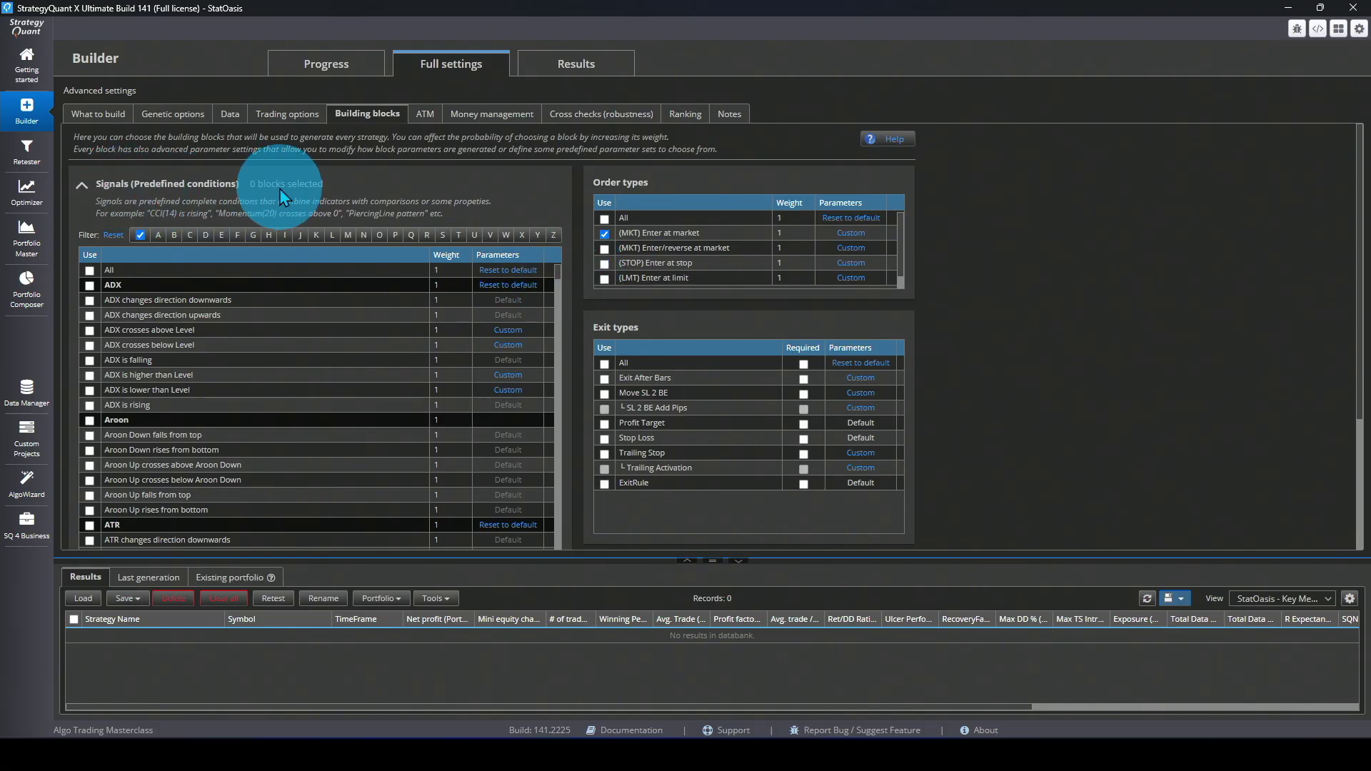
pyautogui.click(84, 186)
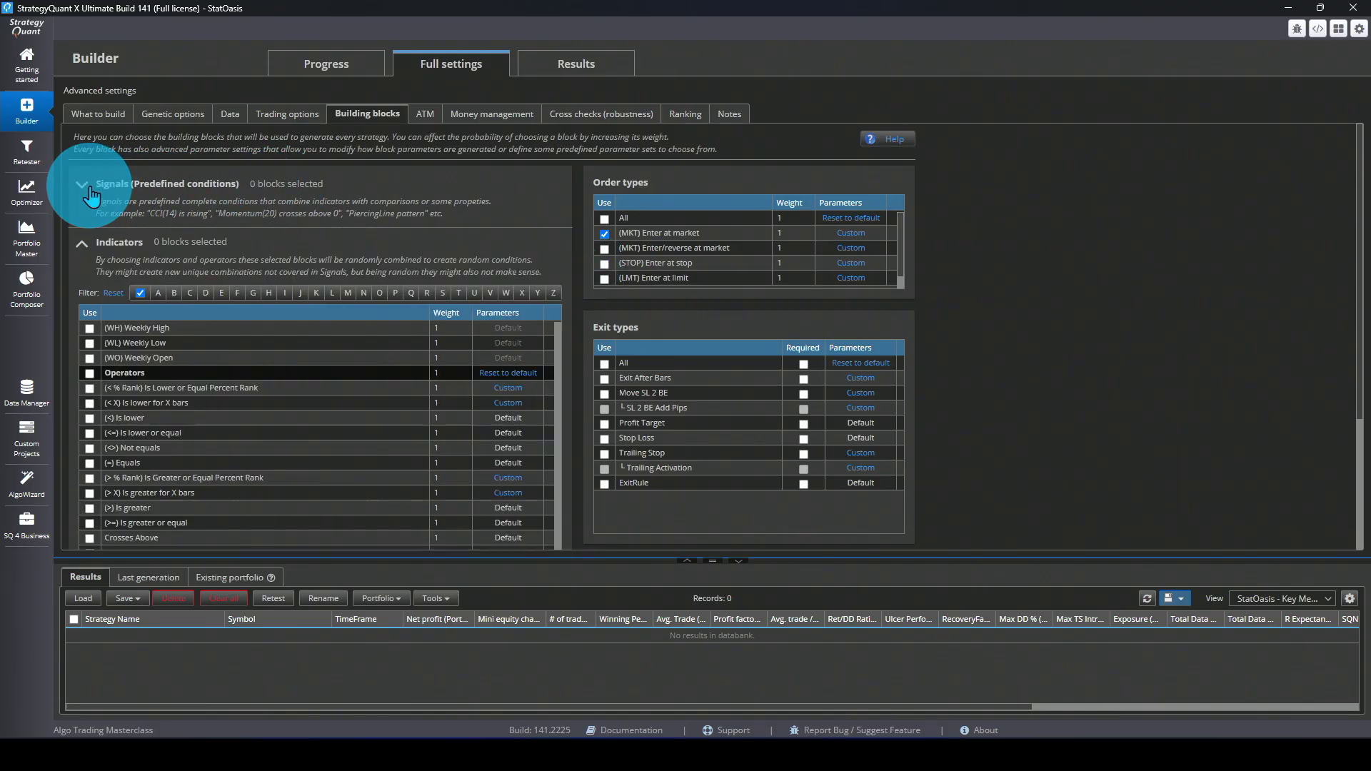
pyautogui.click(80, 243)
pyautogui.click(82, 300)
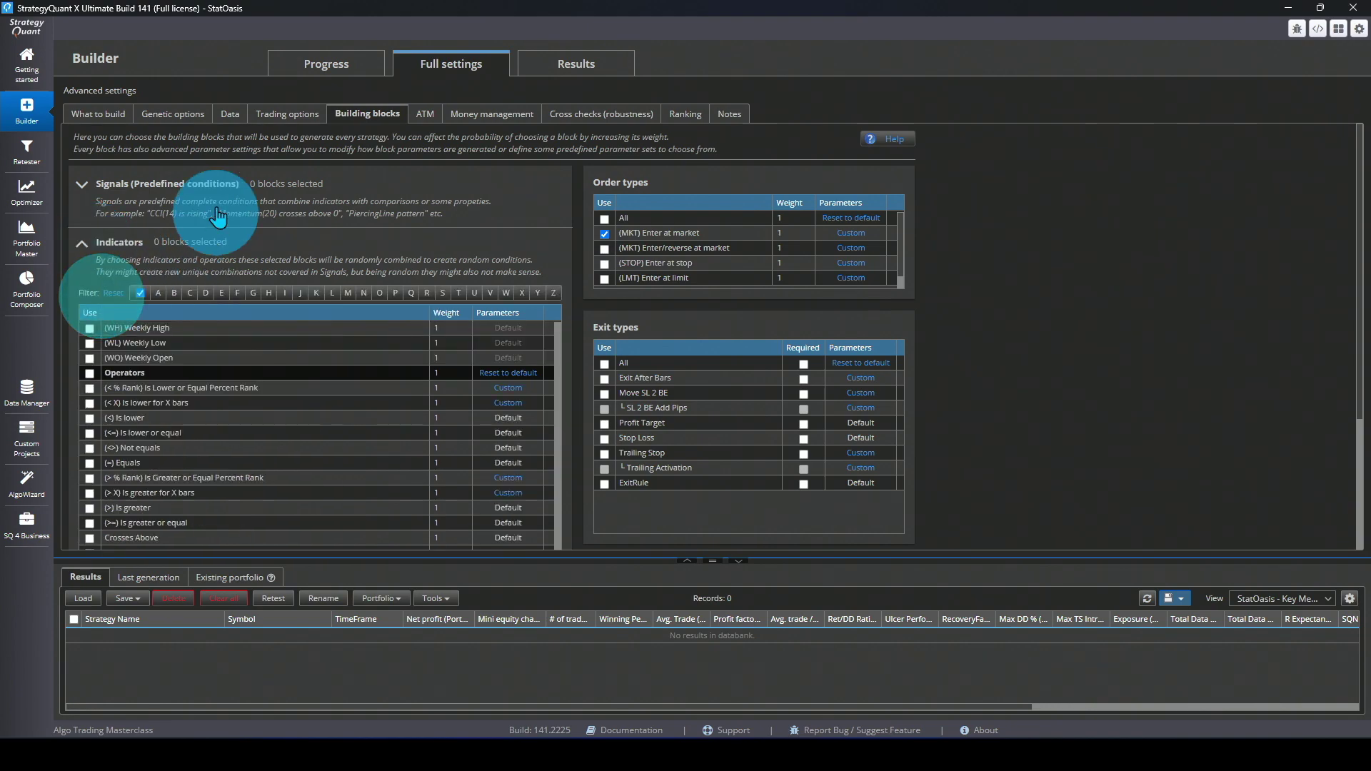
pyautogui.click(107, 192)
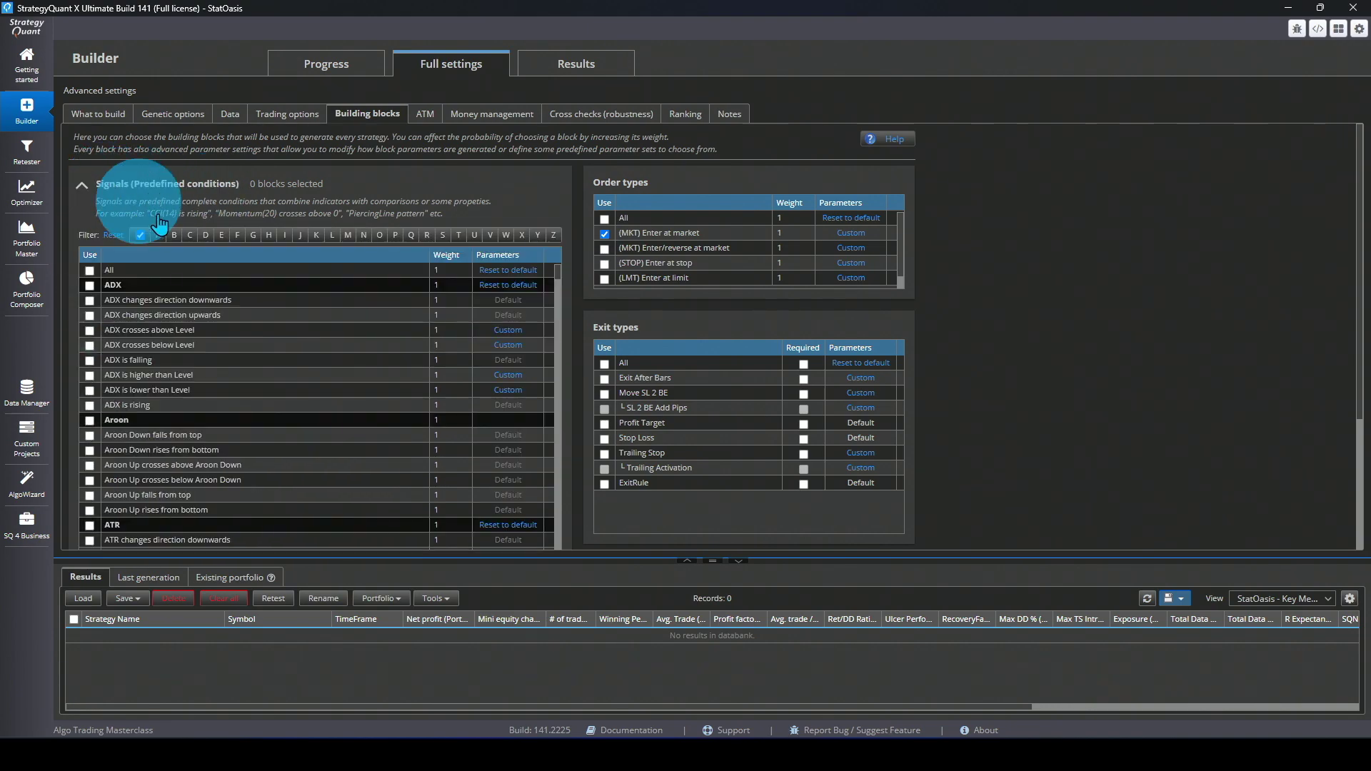
pyautogui.scroll(-4, 157, 386)
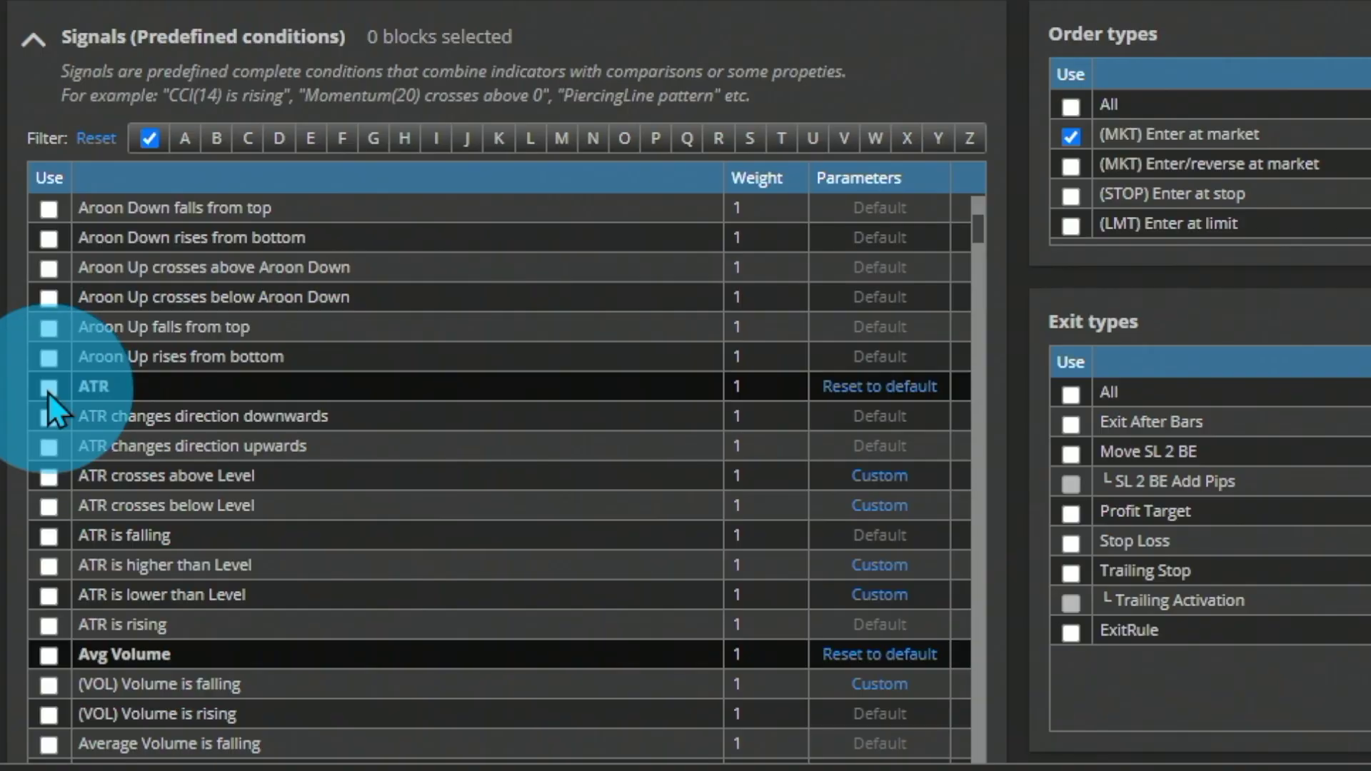
pyautogui.click(49, 388)
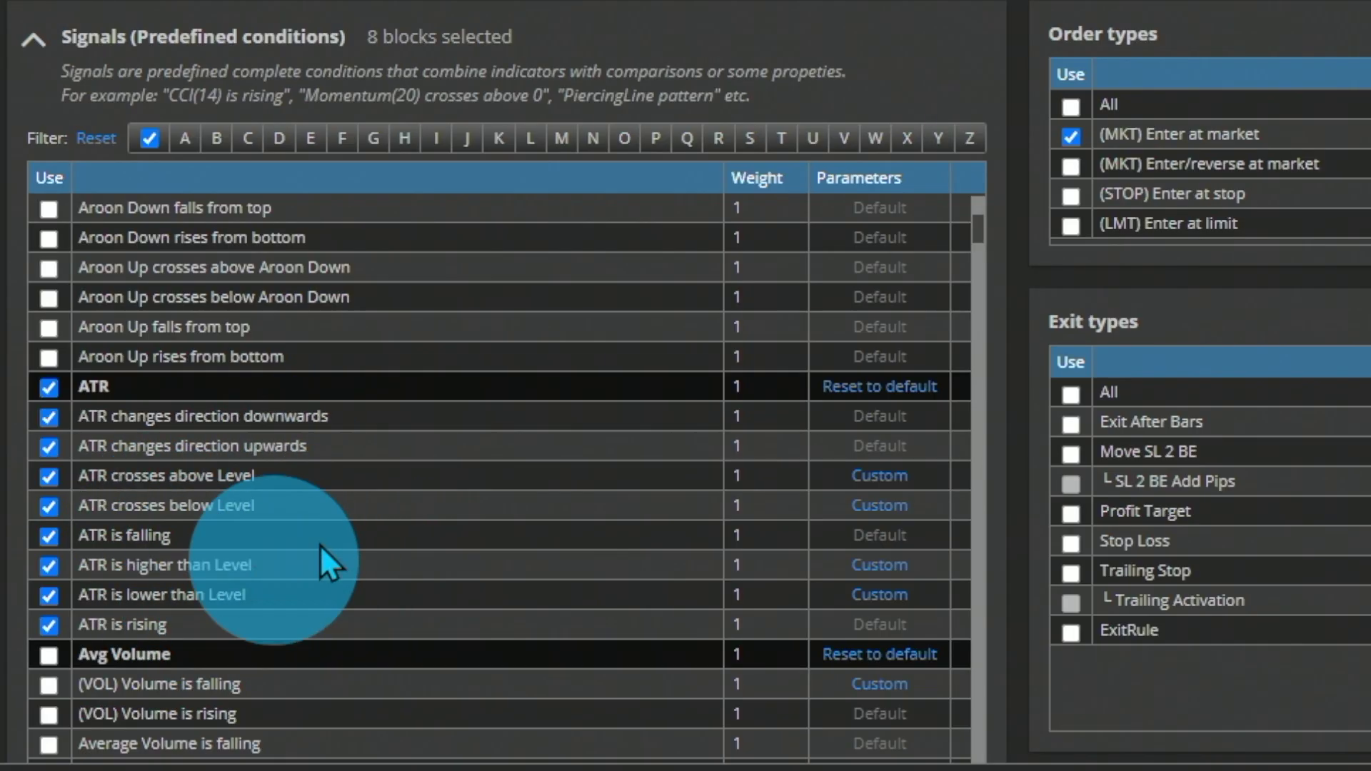
# - Inspect the parameter sets and parameter values of the ATR crosses above Level block, leaving without saving
pyautogui.click(884, 474)
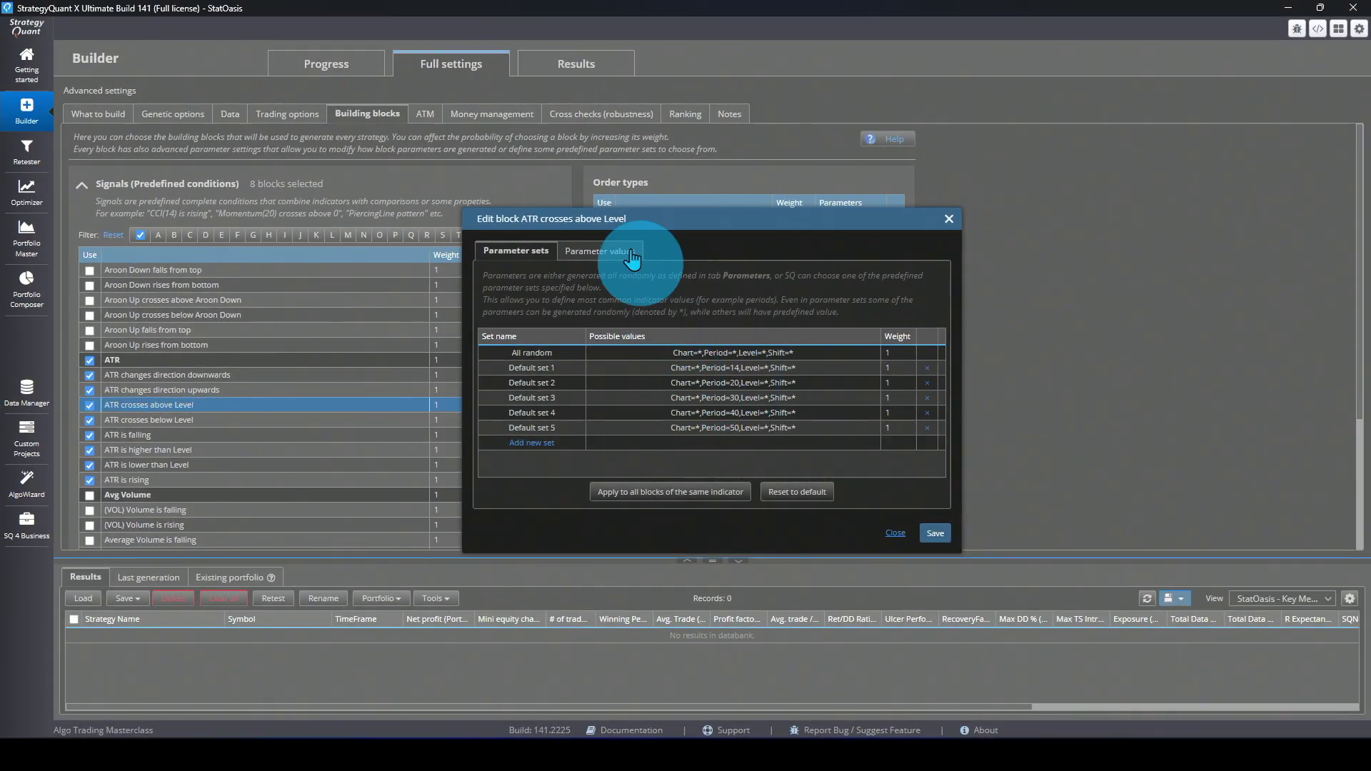
pyautogui.click(1085, 172)
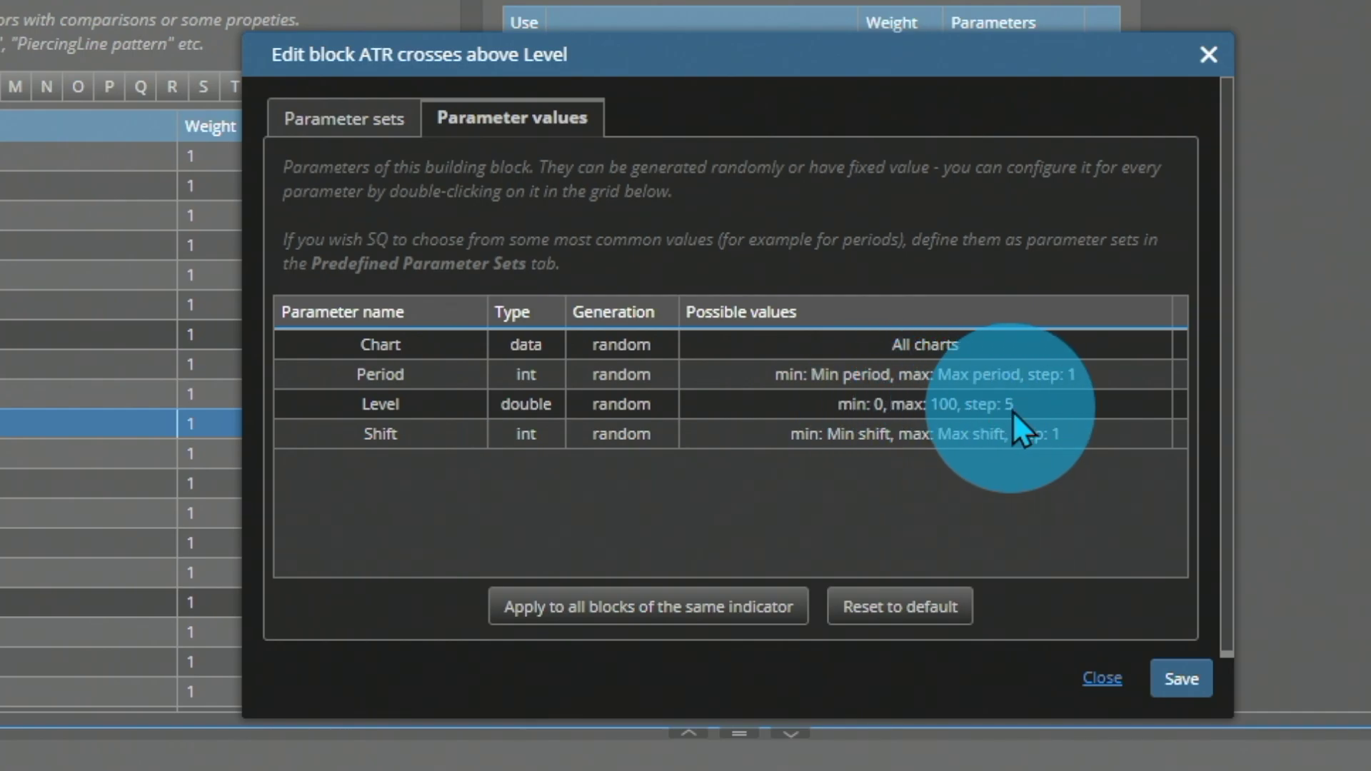
pyautogui.press('Escape')
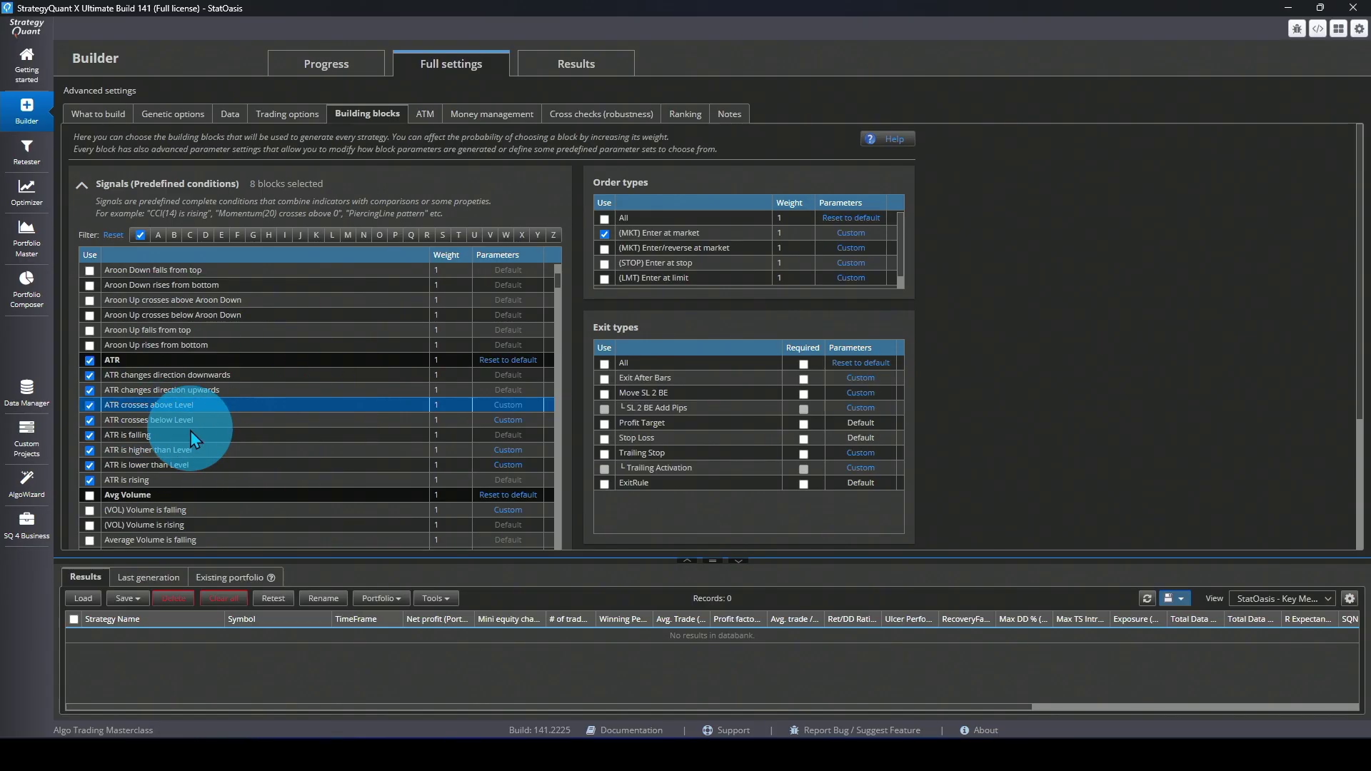
# - Check the Builder's cross-check and ranking settings against the backtest overview of the RSI2 classic strategy
pyautogui.click(593, 116)
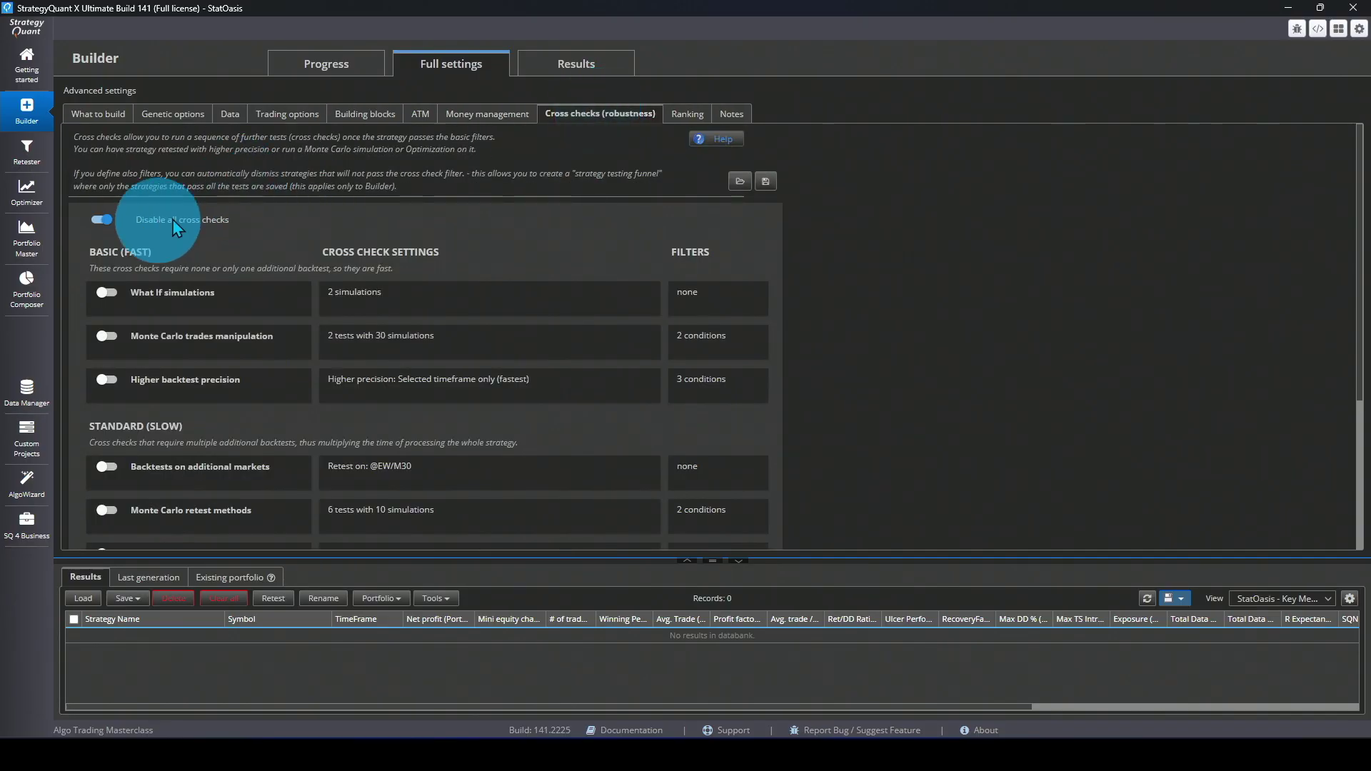
pyautogui.click(687, 115)
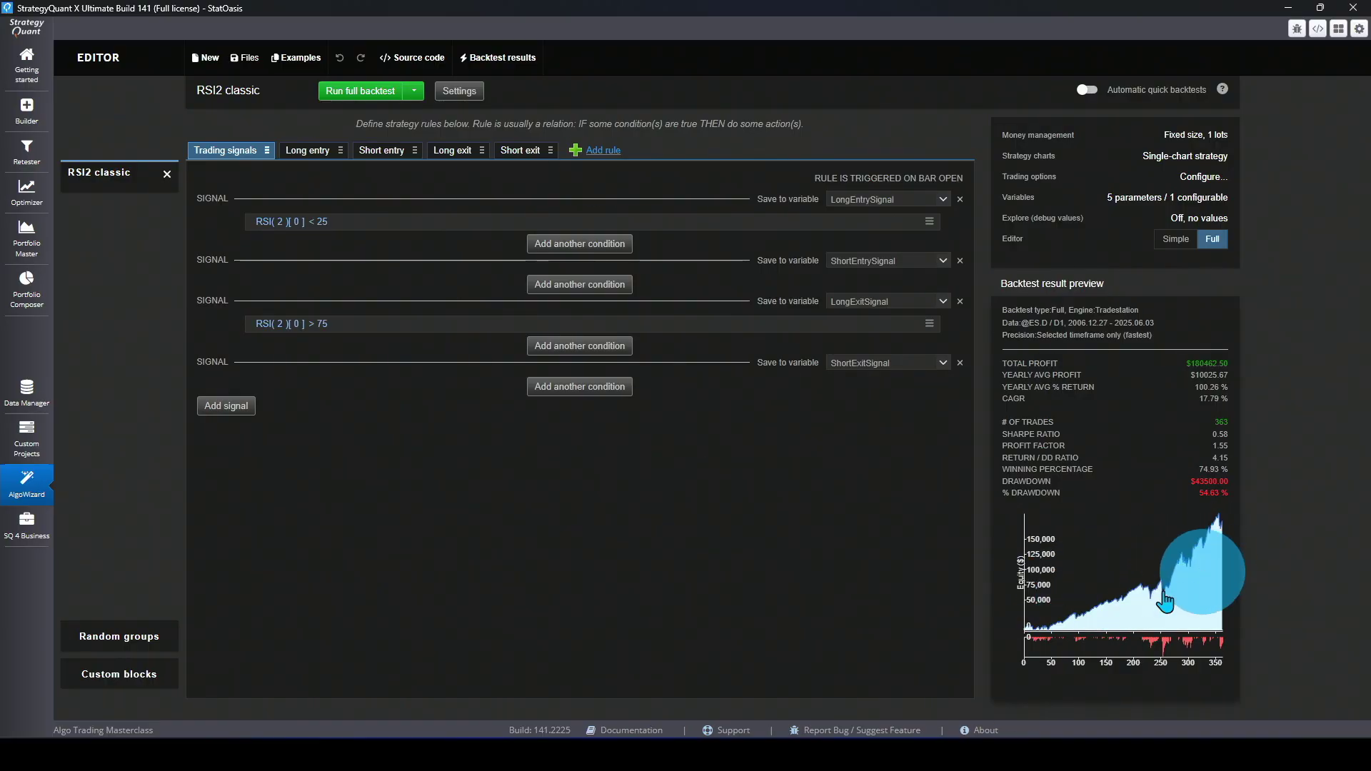
pyautogui.click(1142, 584)
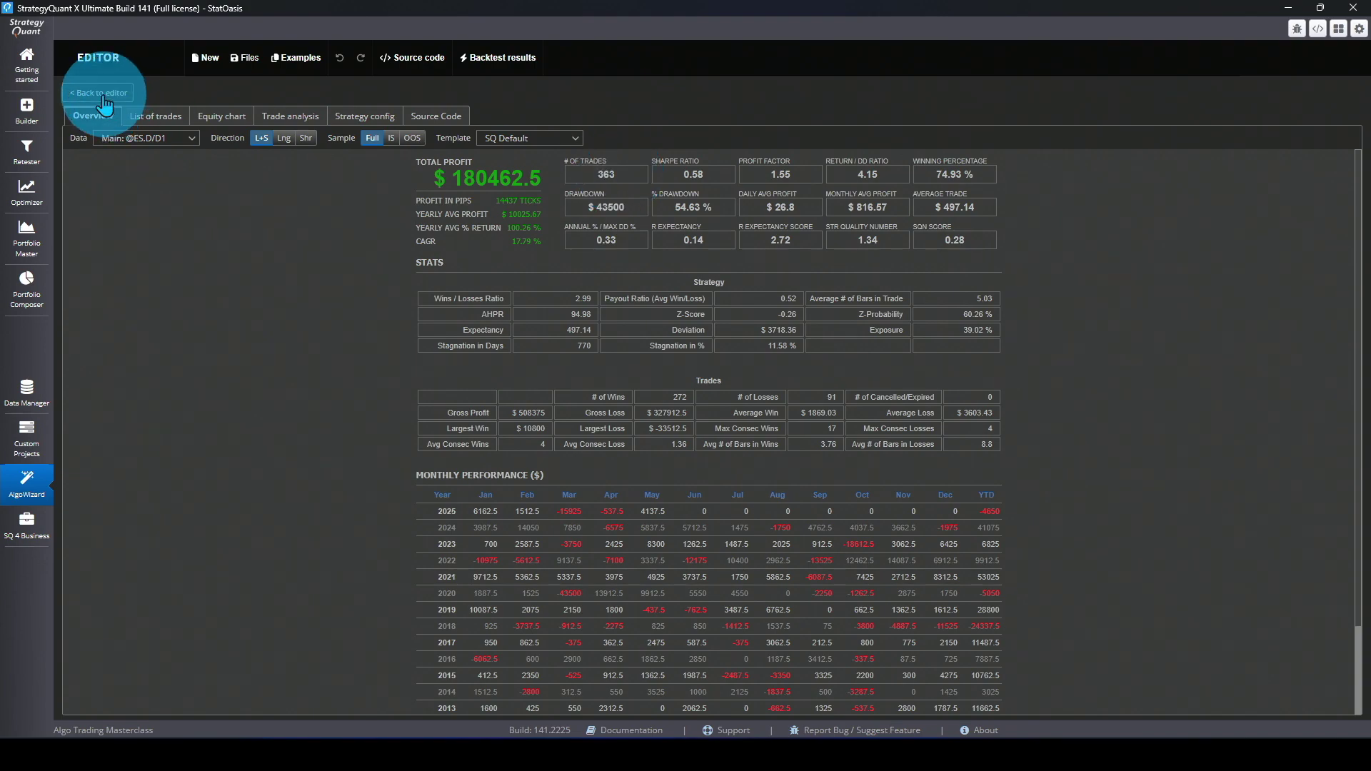
# - In the Builder's ranking filters, set the upper limit for the number of trades to 325
pyautogui.click(27, 108)
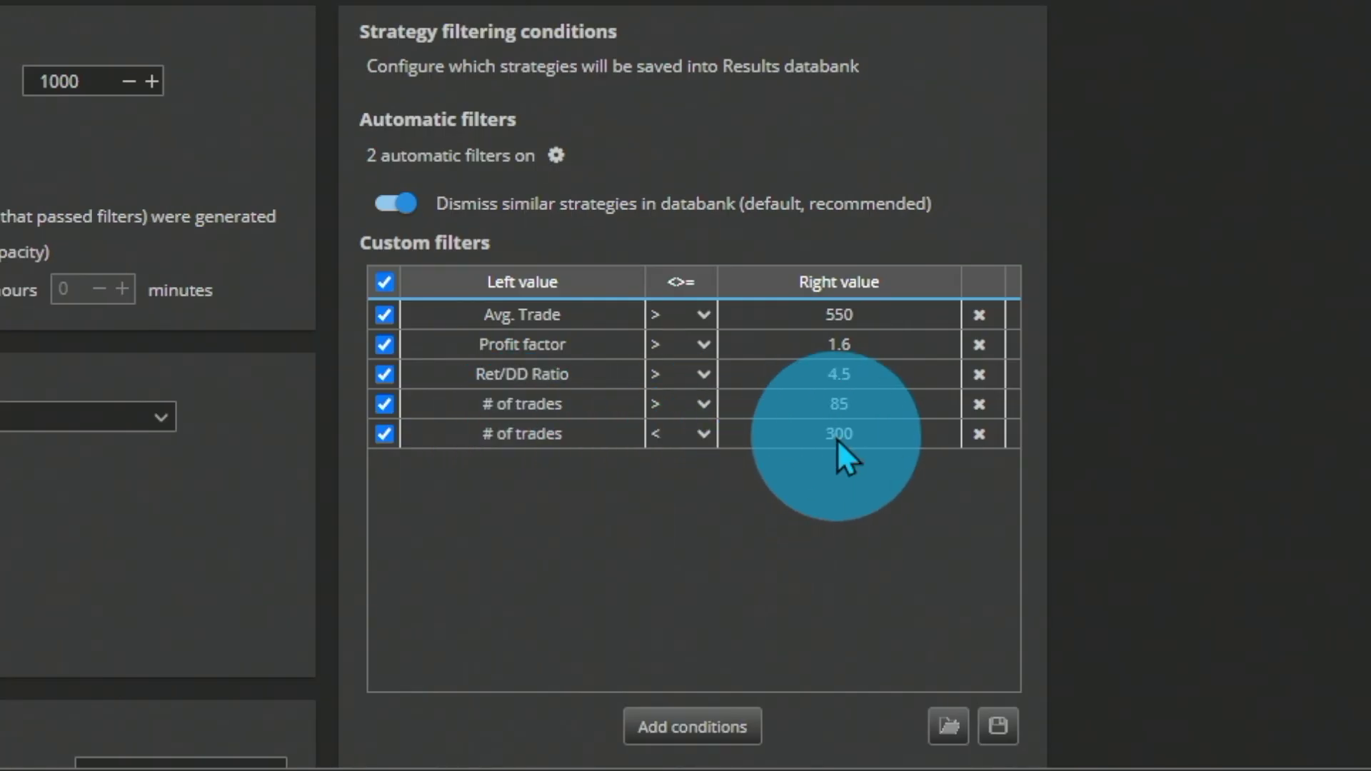
pyautogui.click(839, 437)
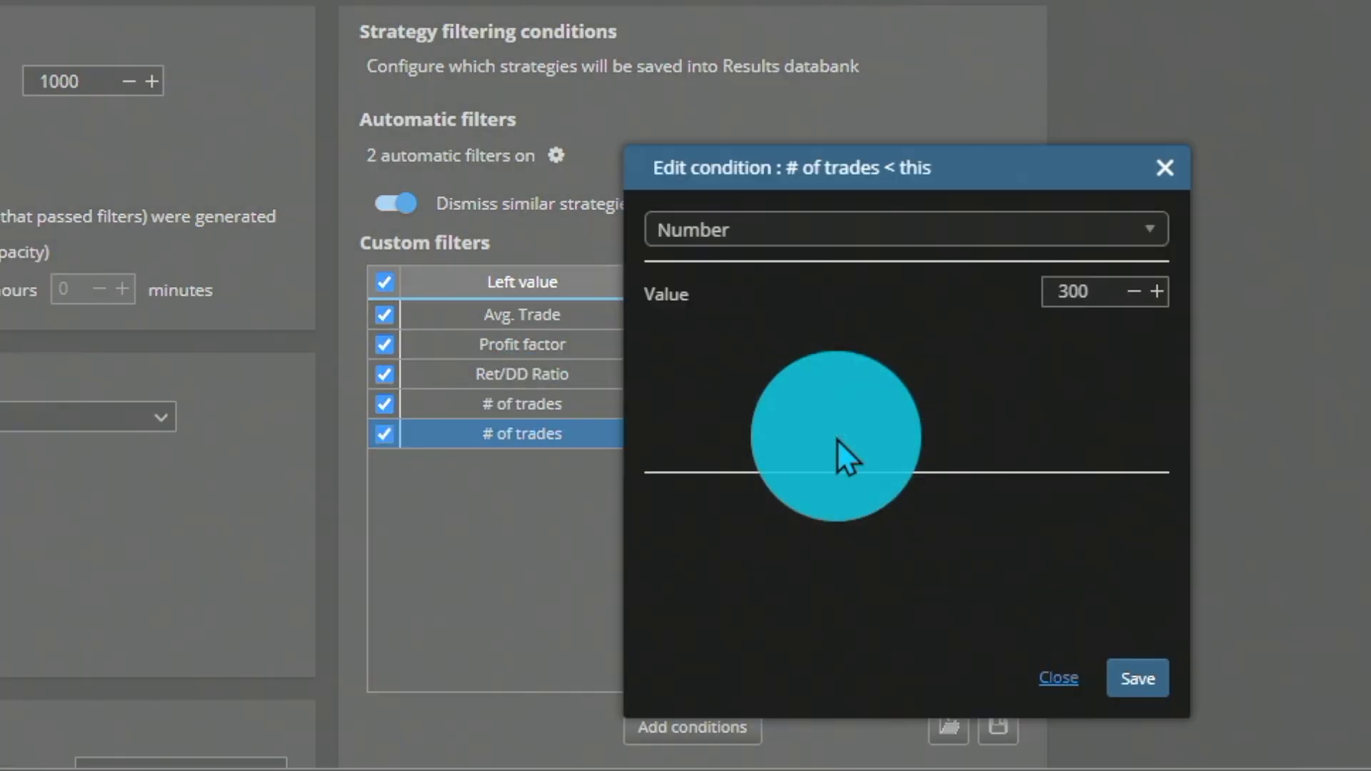
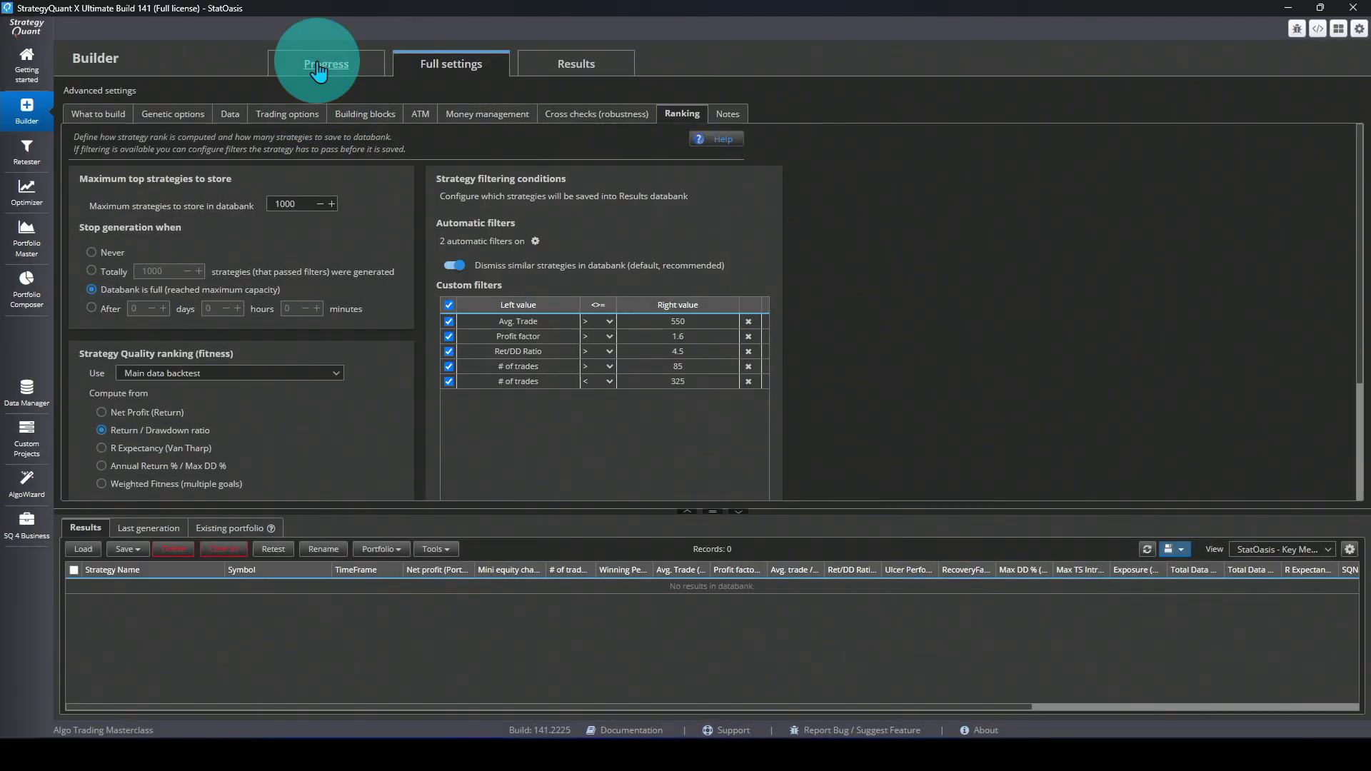
# - Run the Builder with the ATR blocks for a few seconds and stop the generation
pyautogui.click(319, 71)
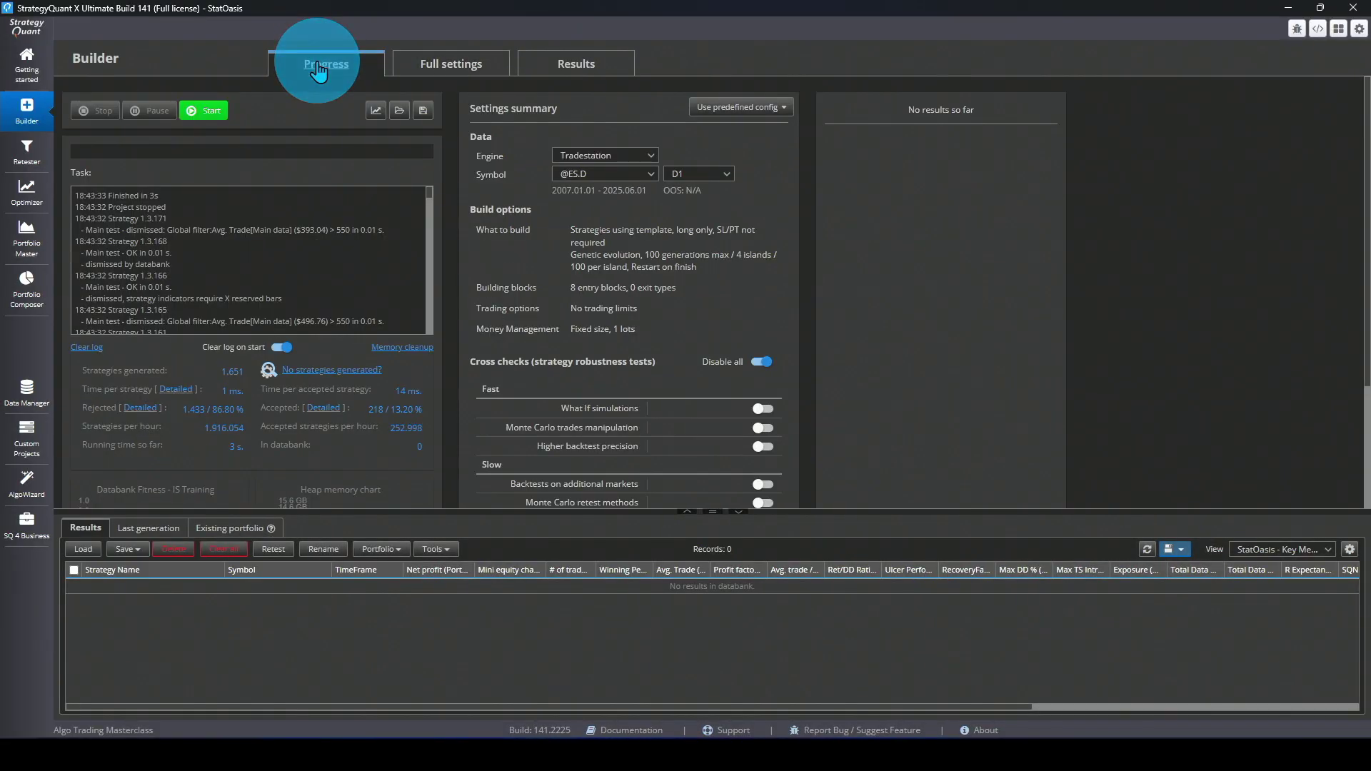
pyautogui.click(210, 114)
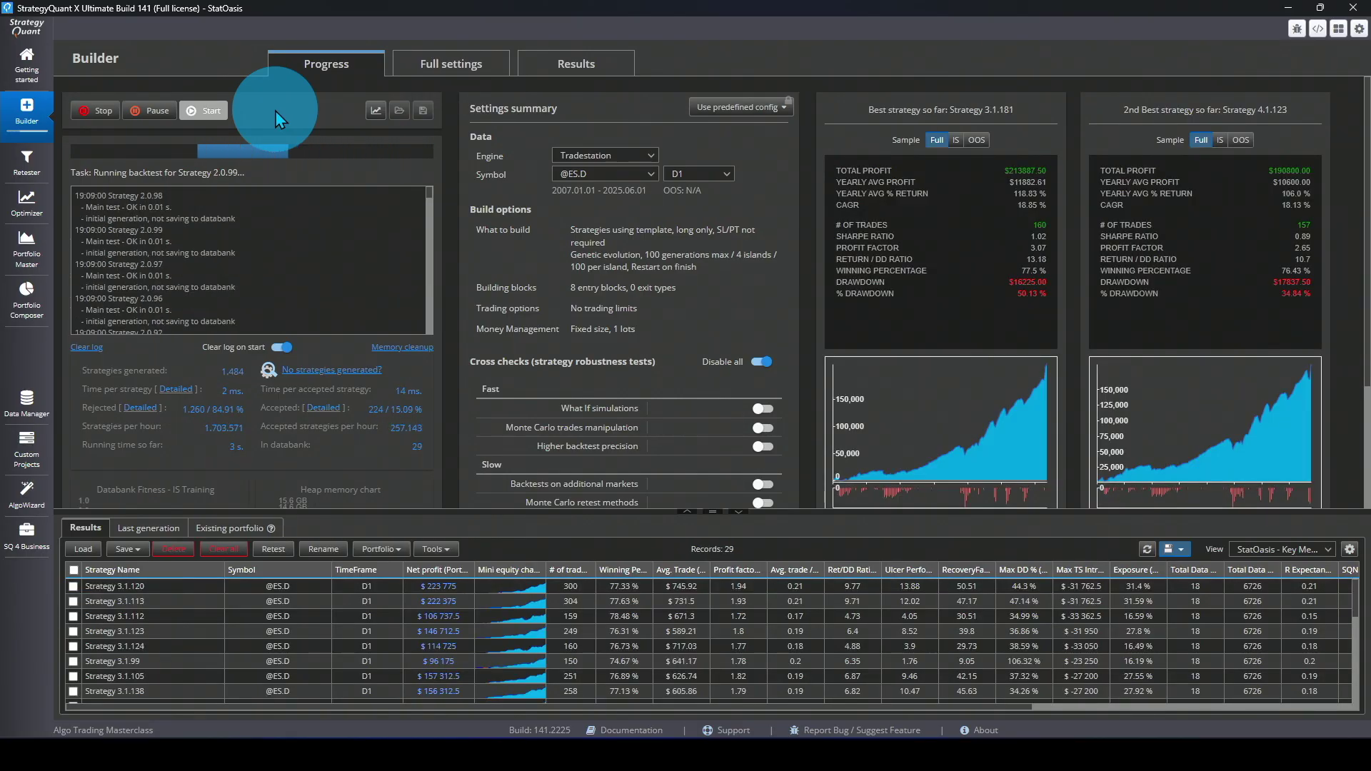
pyautogui.click(97, 111)
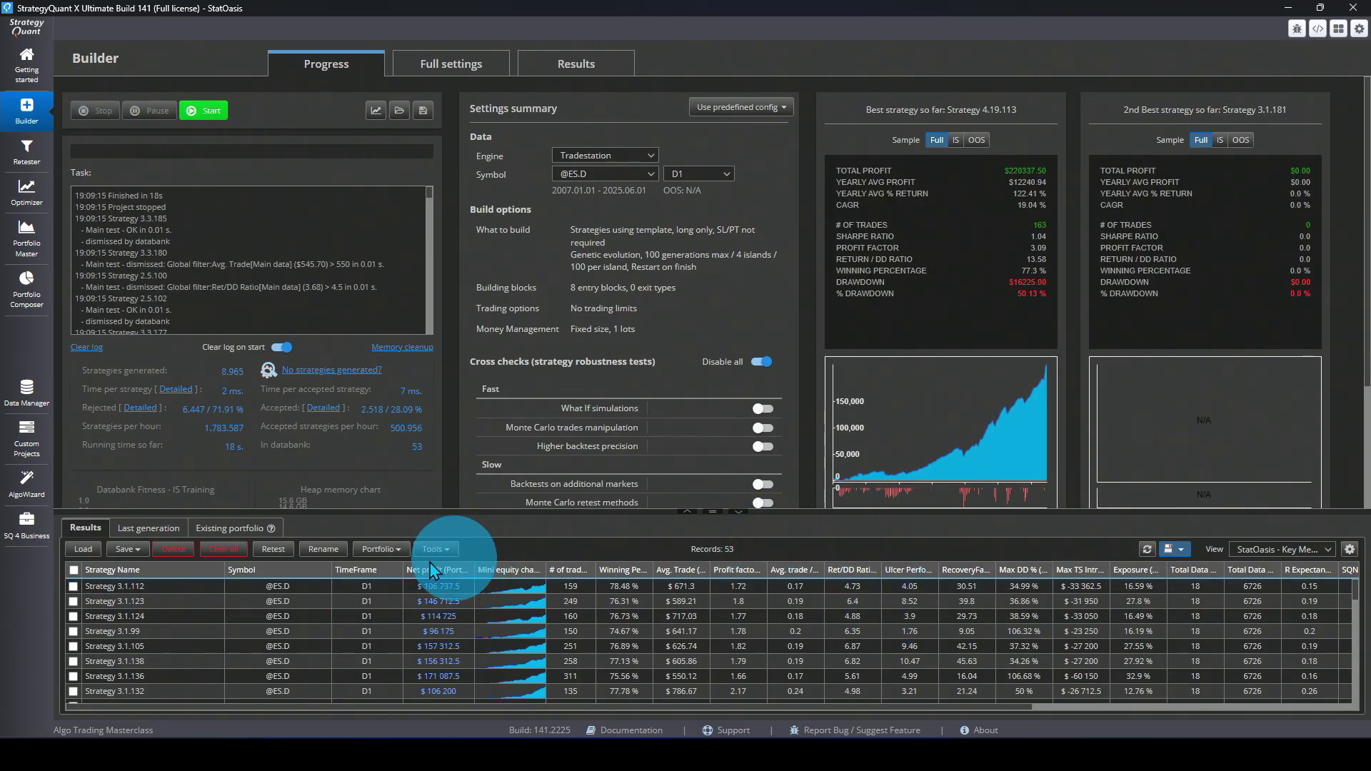
# - Rename all generated strategies in the results databank with the prefix ATR_
pyautogui.click(74, 570)
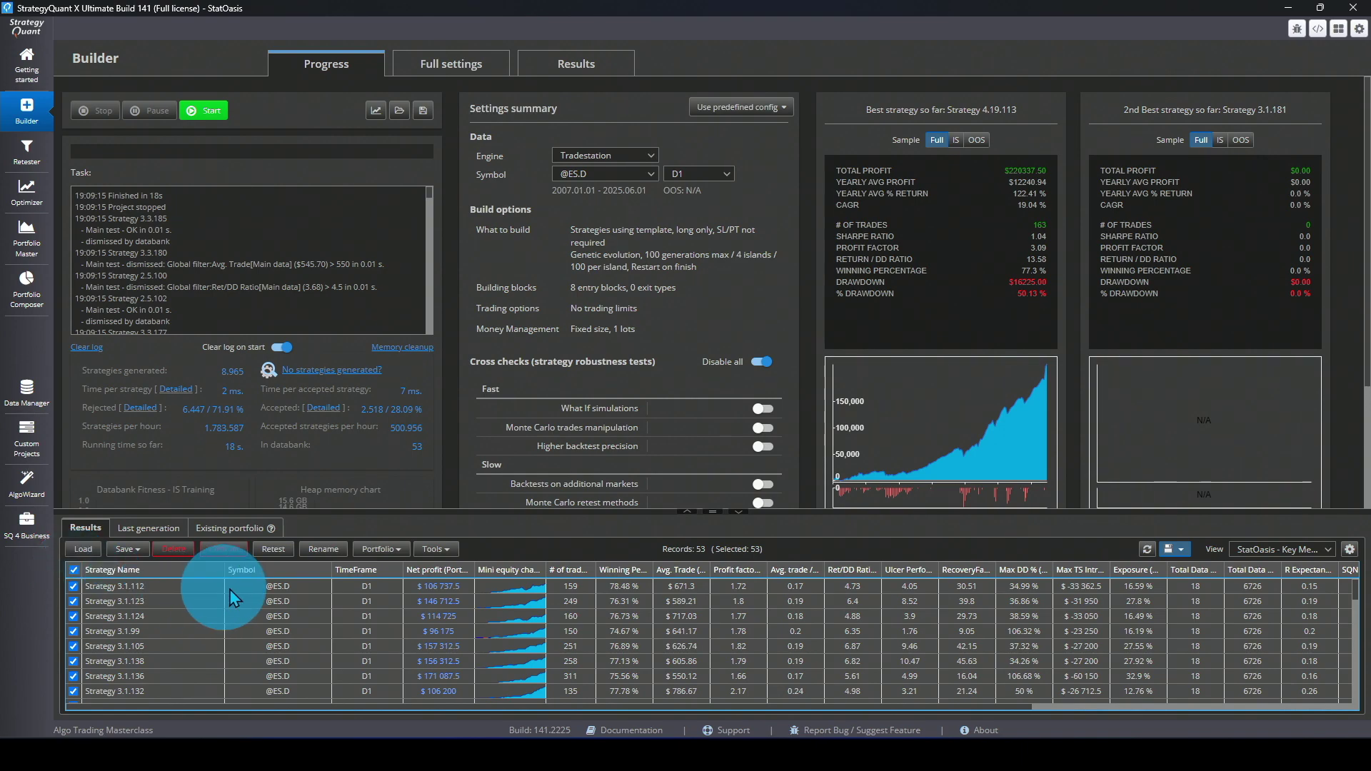
pyautogui.click(322, 549)
pyautogui.click(614, 374)
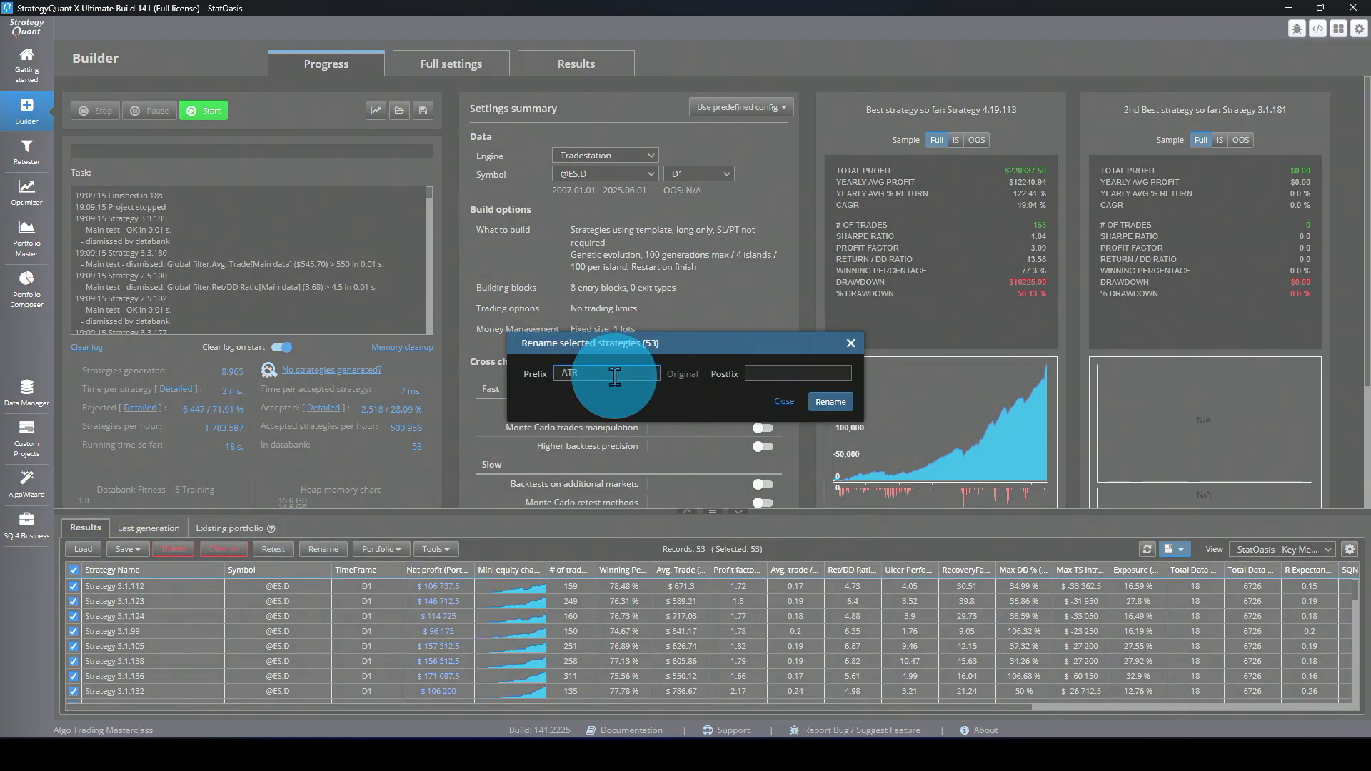
pyautogui.write('ATR_')
pyautogui.click(831, 401)
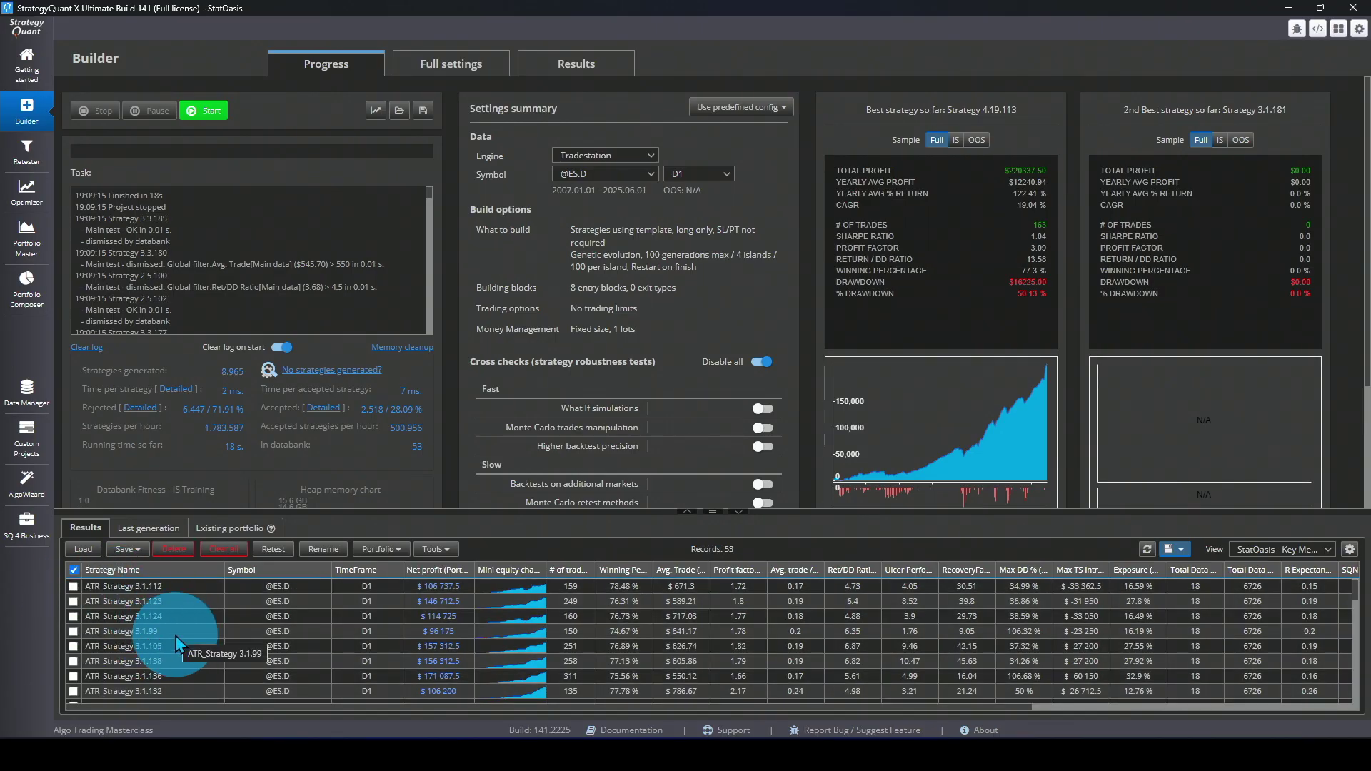
# - Disable the ATR group among the predefined signal building blocks and enable the whole Std Dev group
pyautogui.click(439, 58)
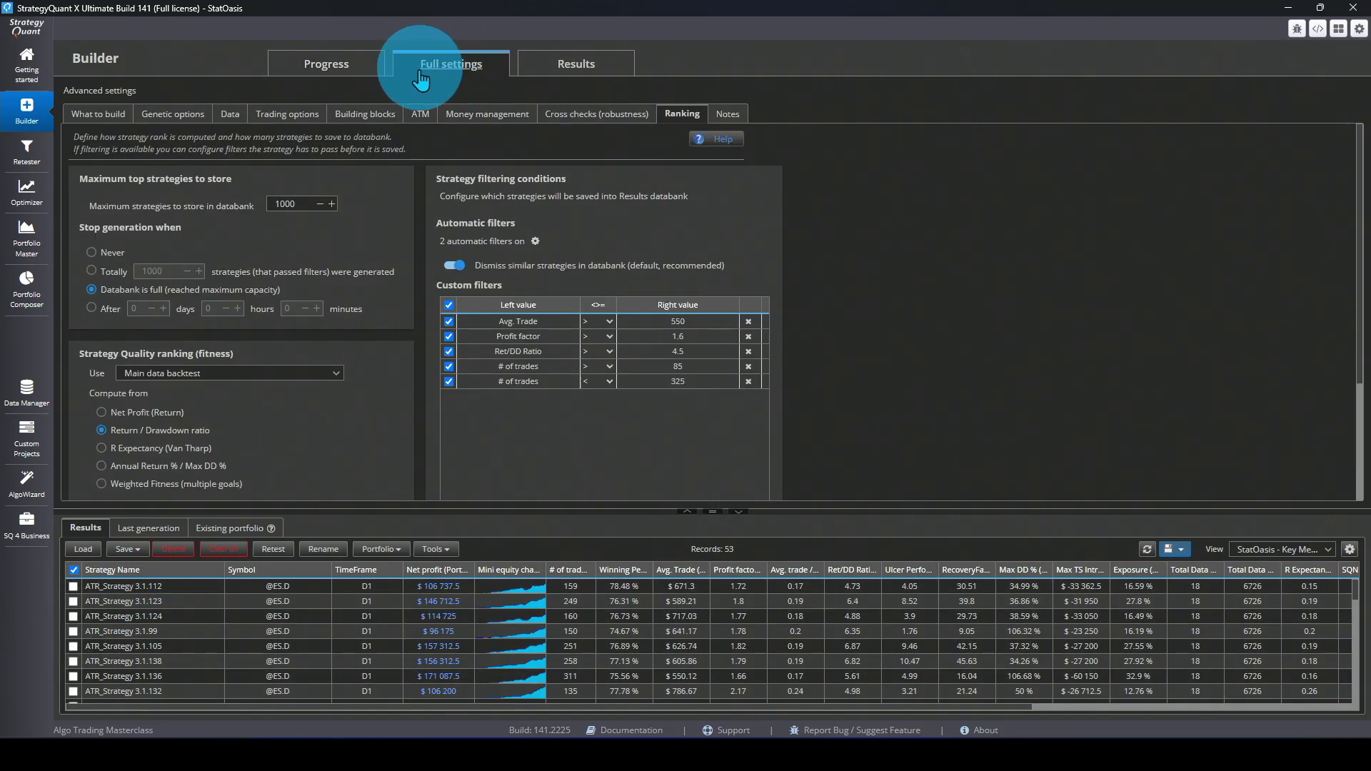
pyautogui.click(367, 116)
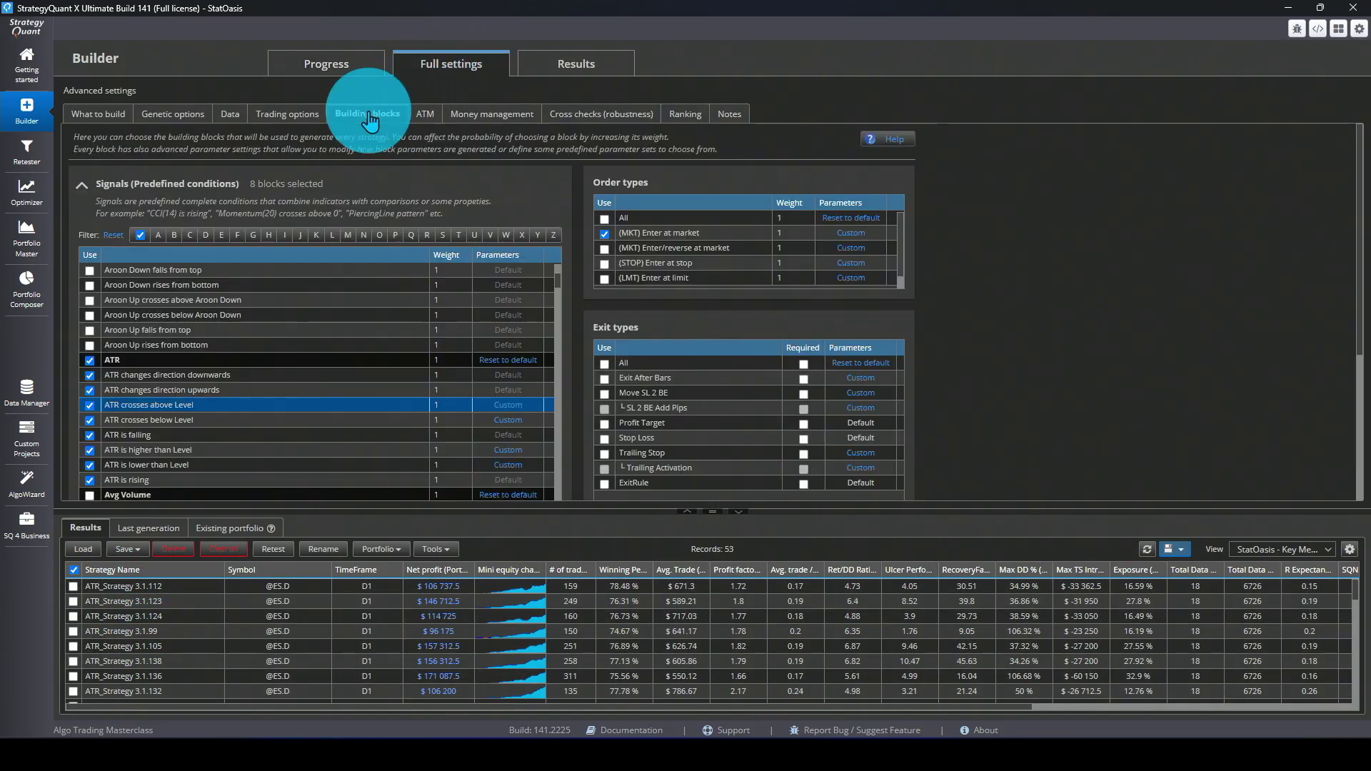
pyautogui.click(90, 361)
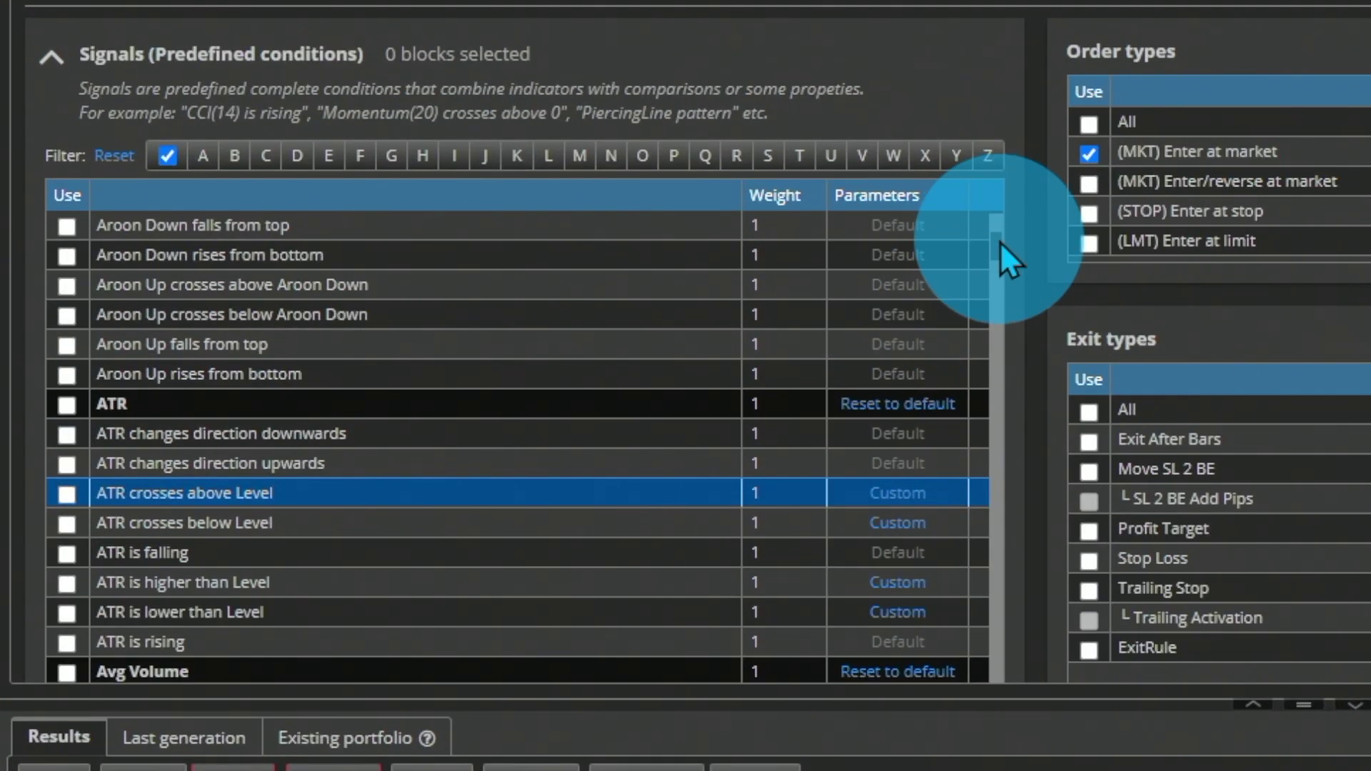
pyautogui.moveTo(997, 241); pyautogui.dragTo(996, 742)
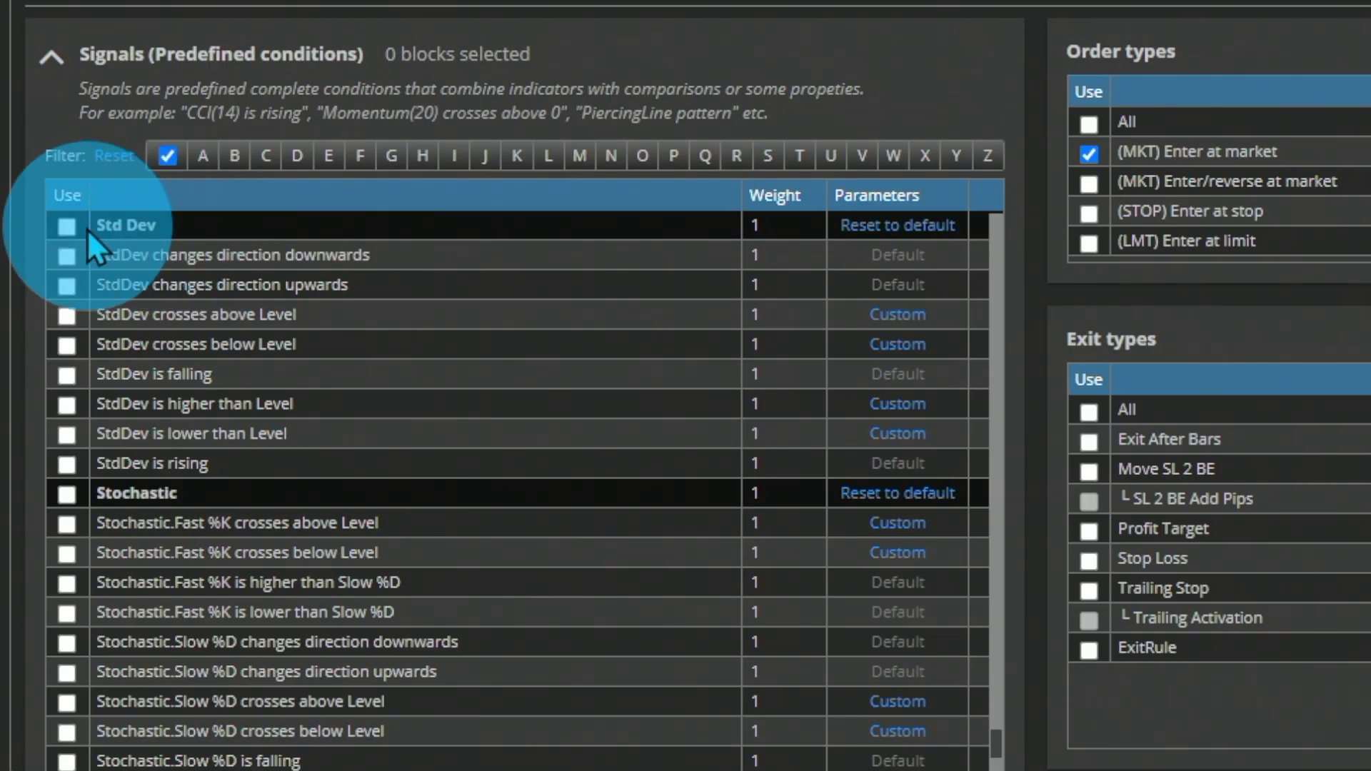
pyautogui.click(67, 228)
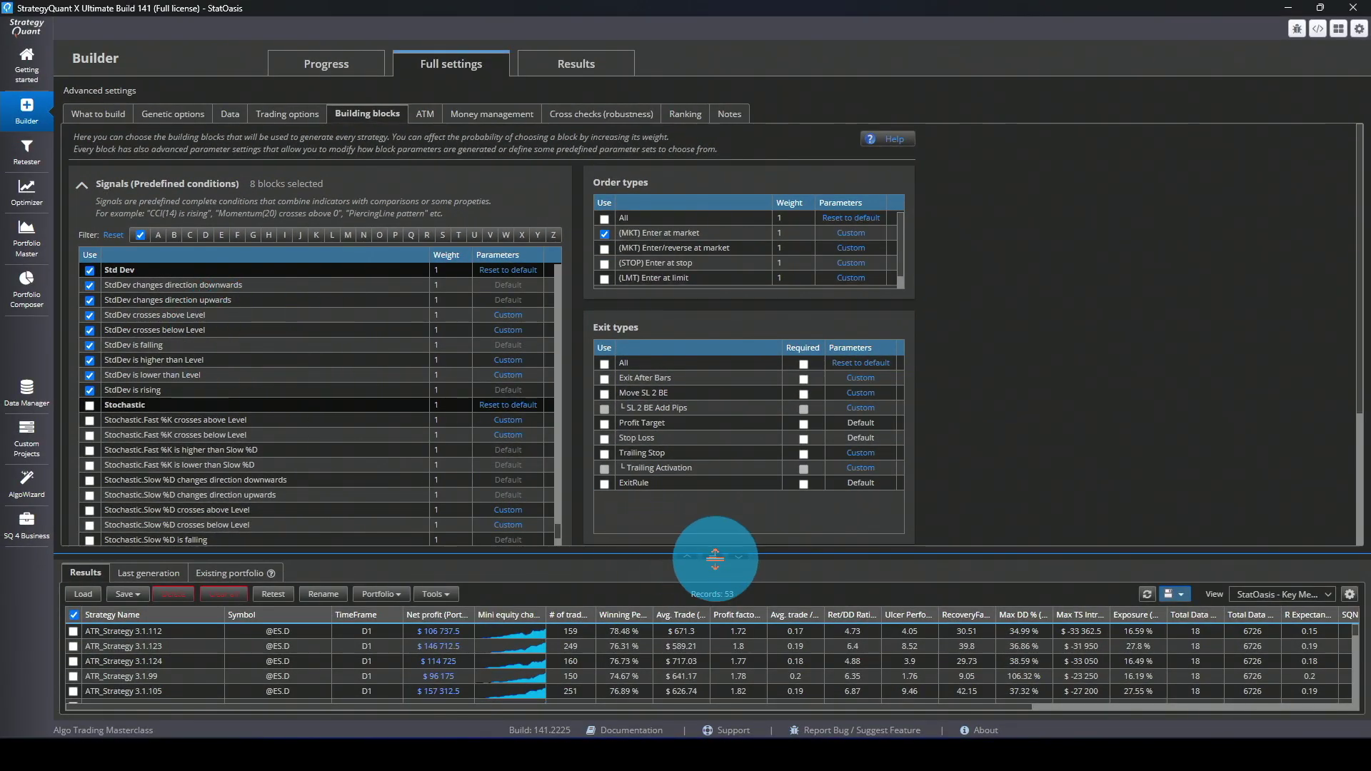
# - Check the ranking filters and run the Builder briefly with the Std Dev blocks
pyautogui.click(685, 114)
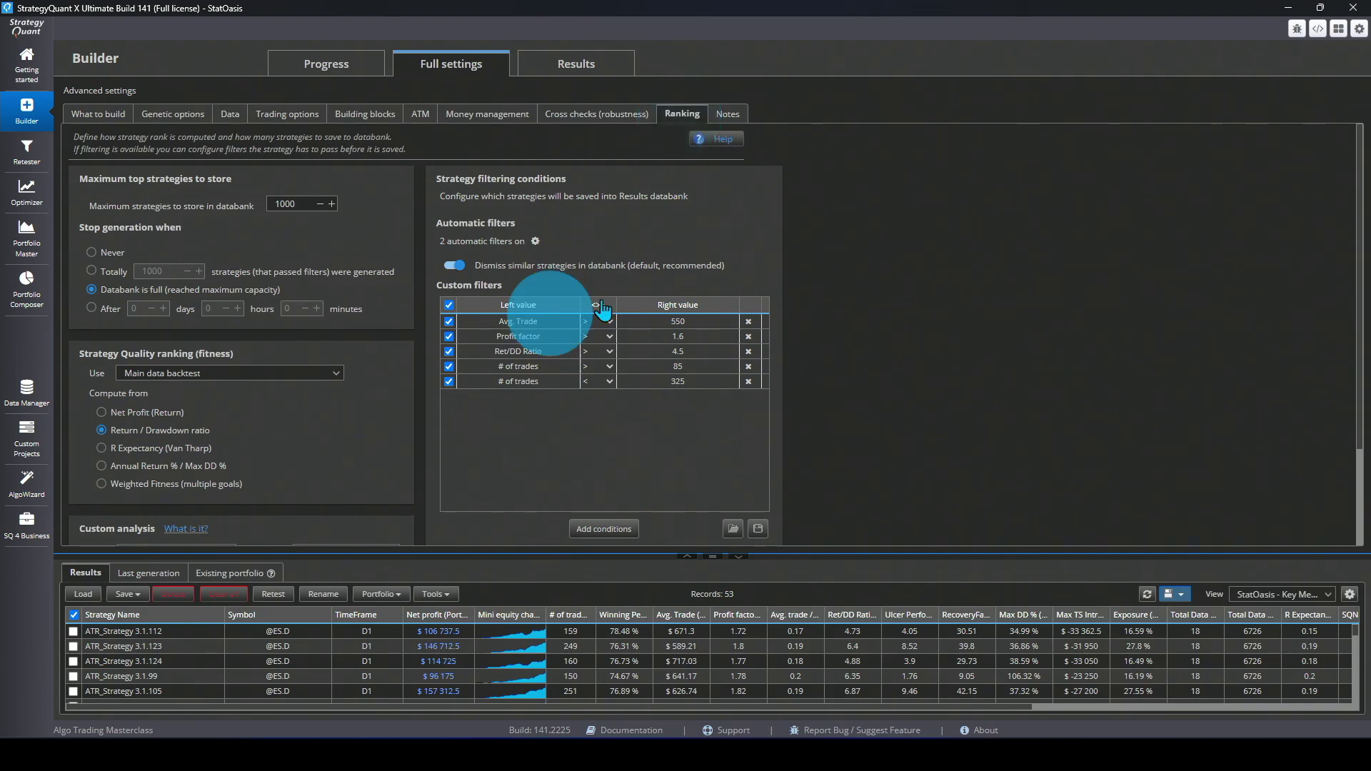
pyautogui.click(329, 68)
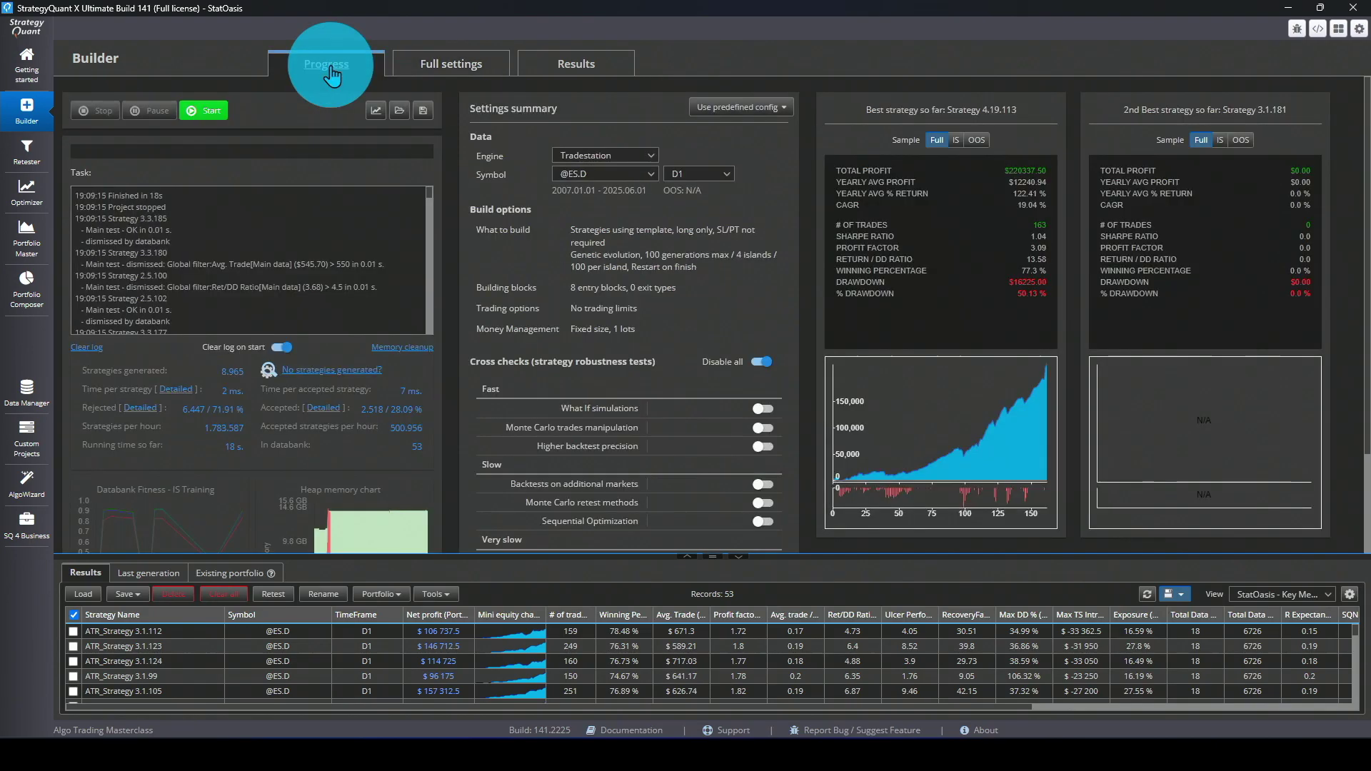
pyautogui.click(210, 112)
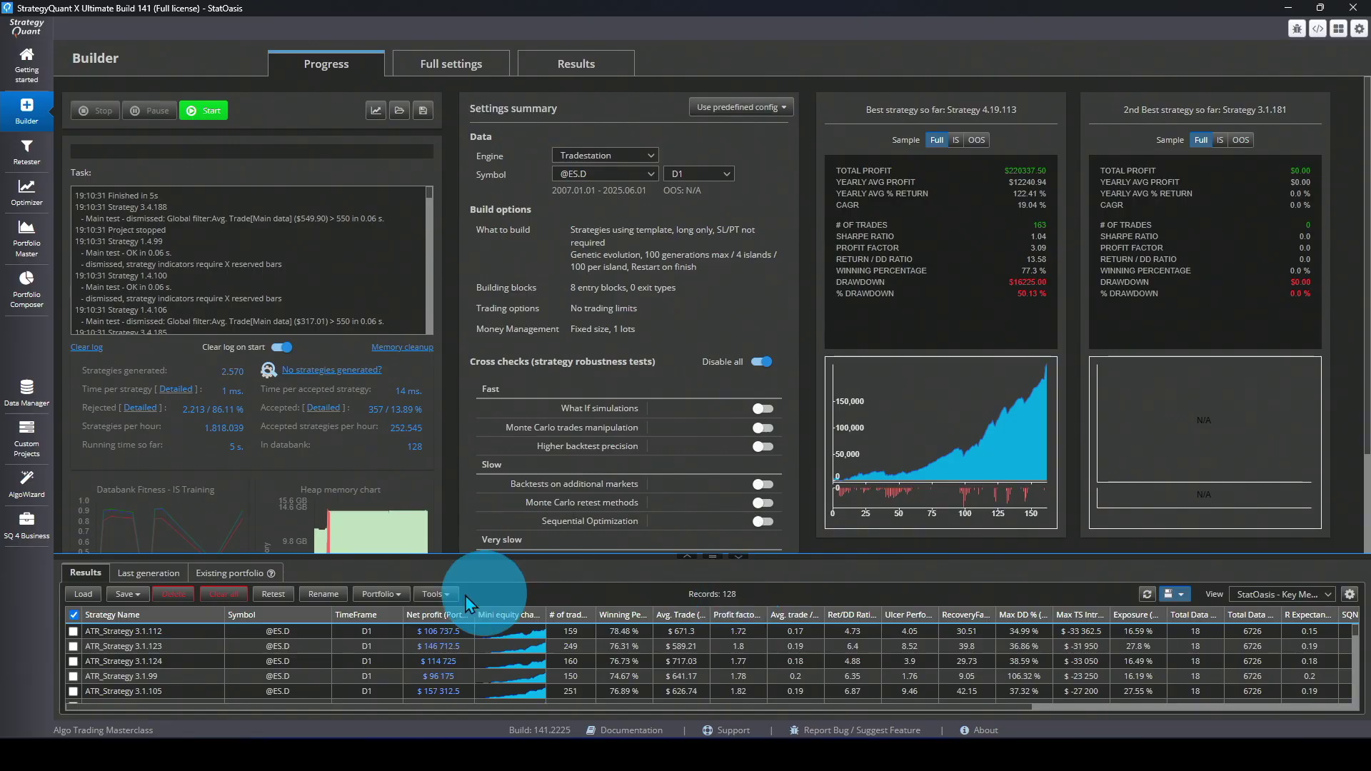
# - Select the newly generated strategies without a prefix in the results databank and rename them with the prefix StDev_
pyautogui.click(687, 557)
pyautogui.scroll(-3, 183, 251)
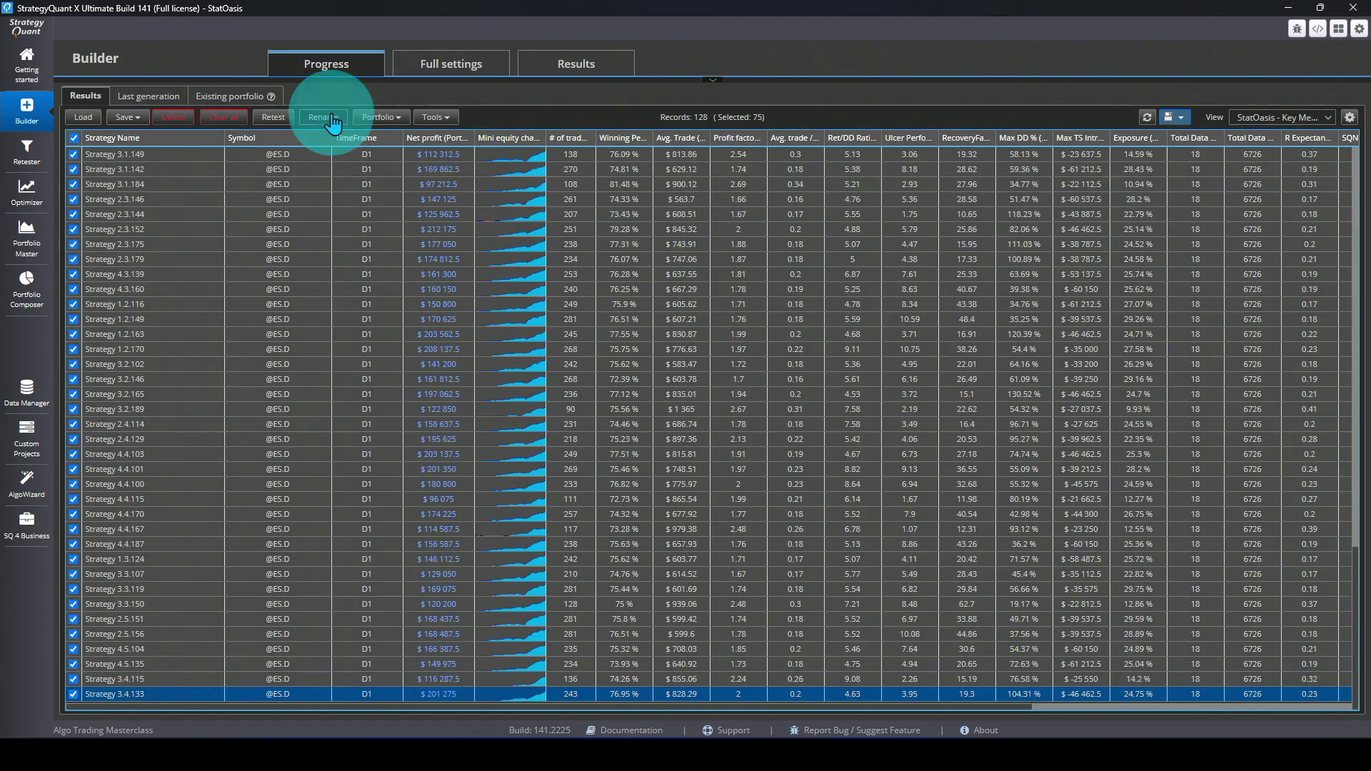
pyautogui.click(323, 116)
pyautogui.click(577, 374)
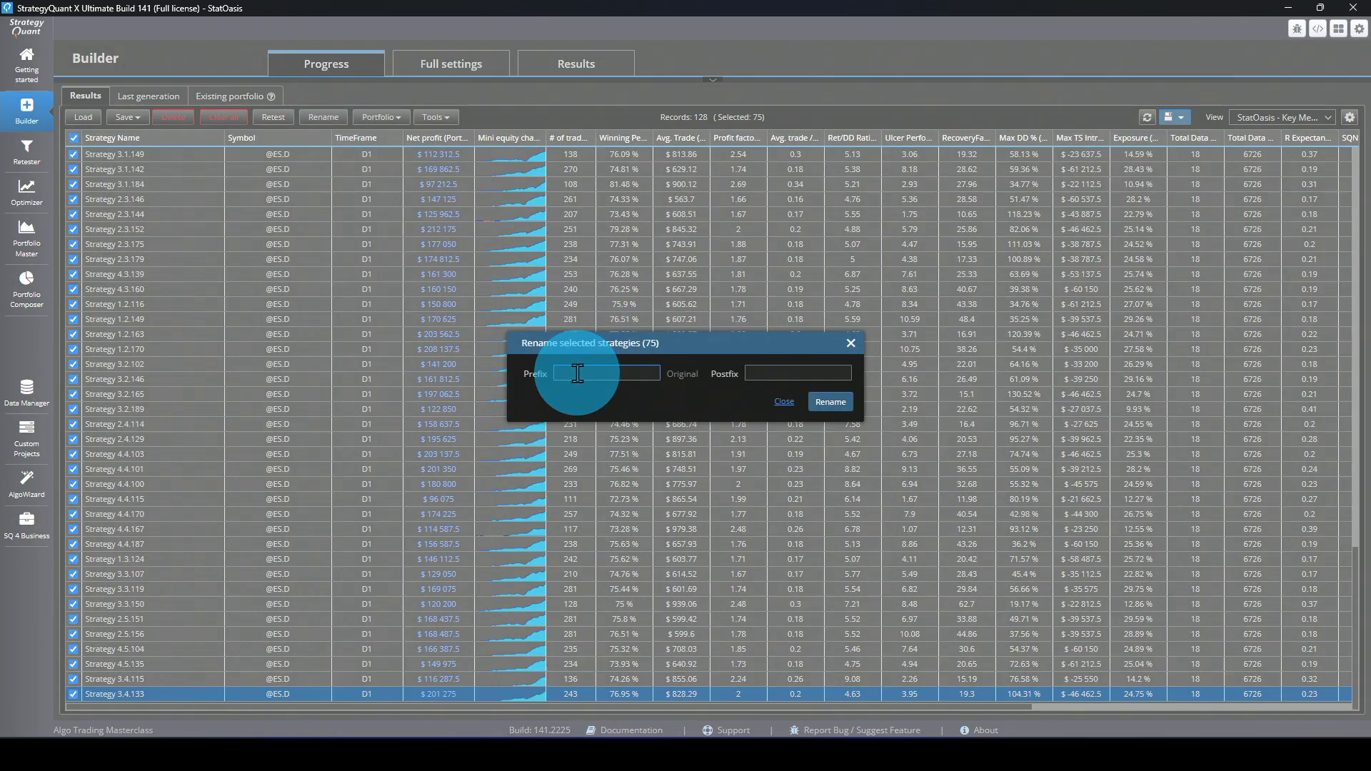
pyautogui.click(830, 402)
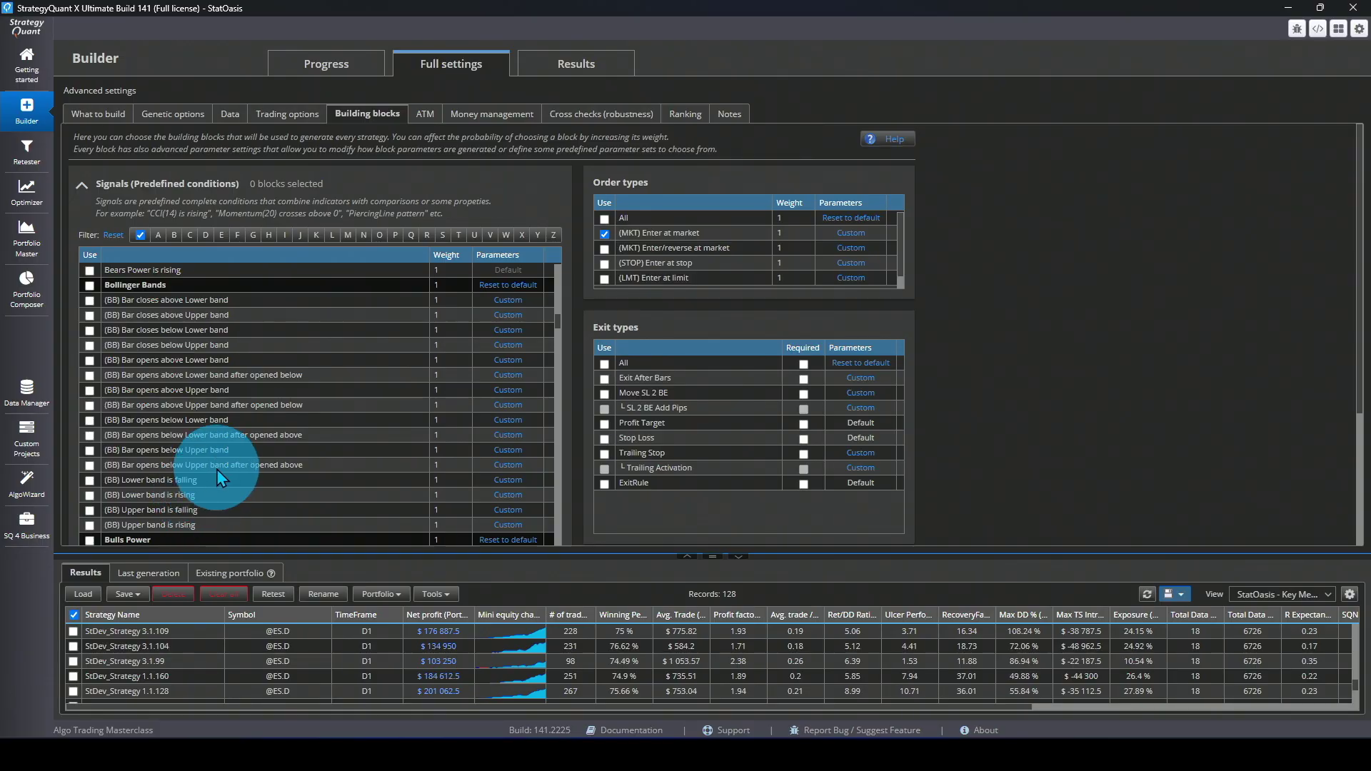
# - In AlgoWizard, create a standard custom block of type Condition with the key 123456789 and the name BBW
pyautogui.click(32, 484)
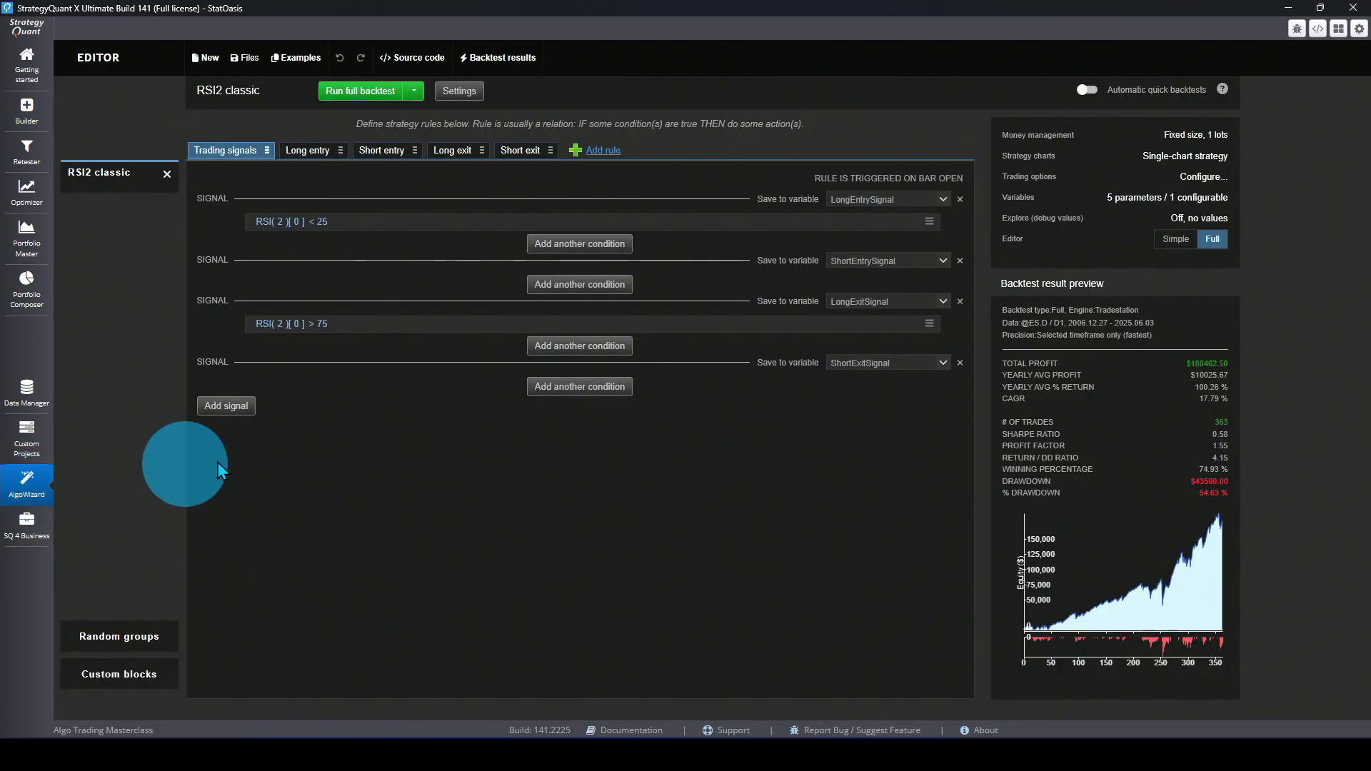
pyautogui.click(118, 674)
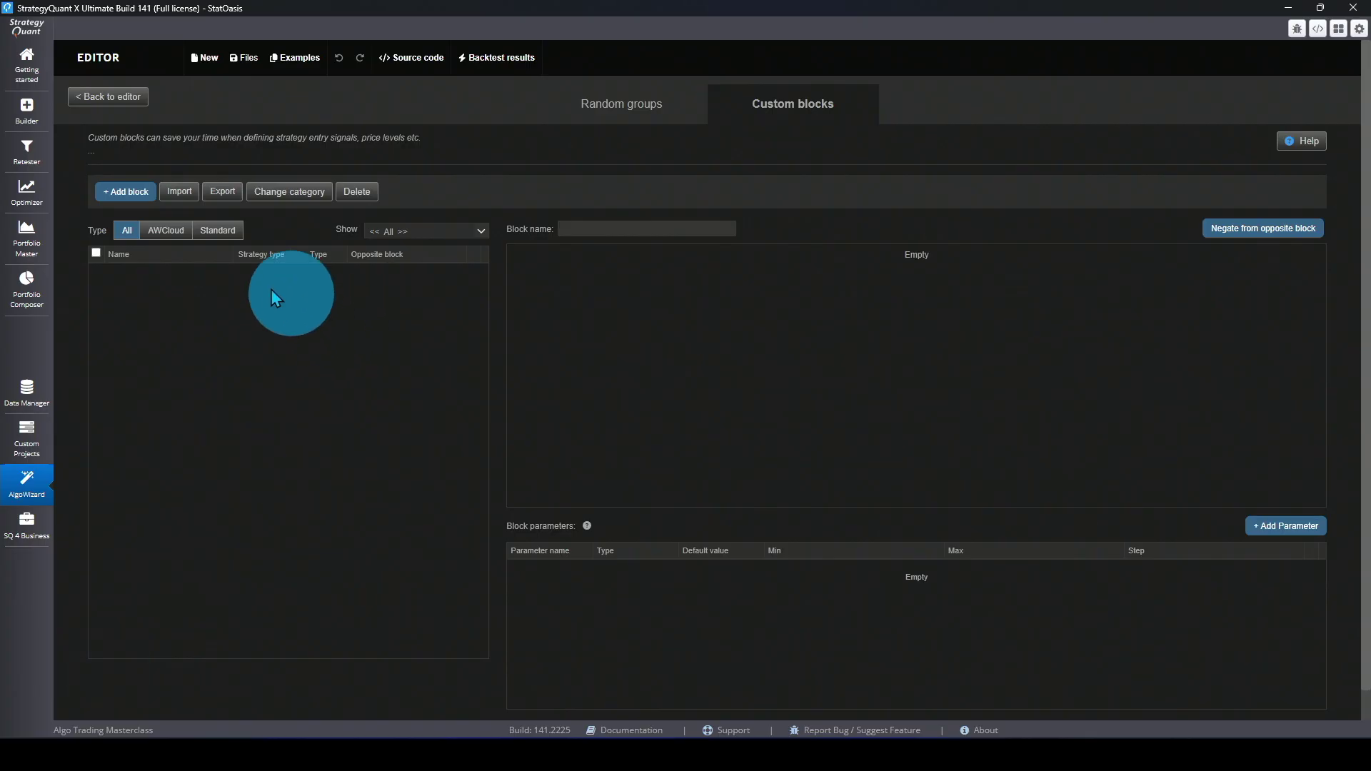
pyautogui.click(122, 198)
pyautogui.click(585, 273)
pyautogui.write('123456789')
pyautogui.click(588, 333)
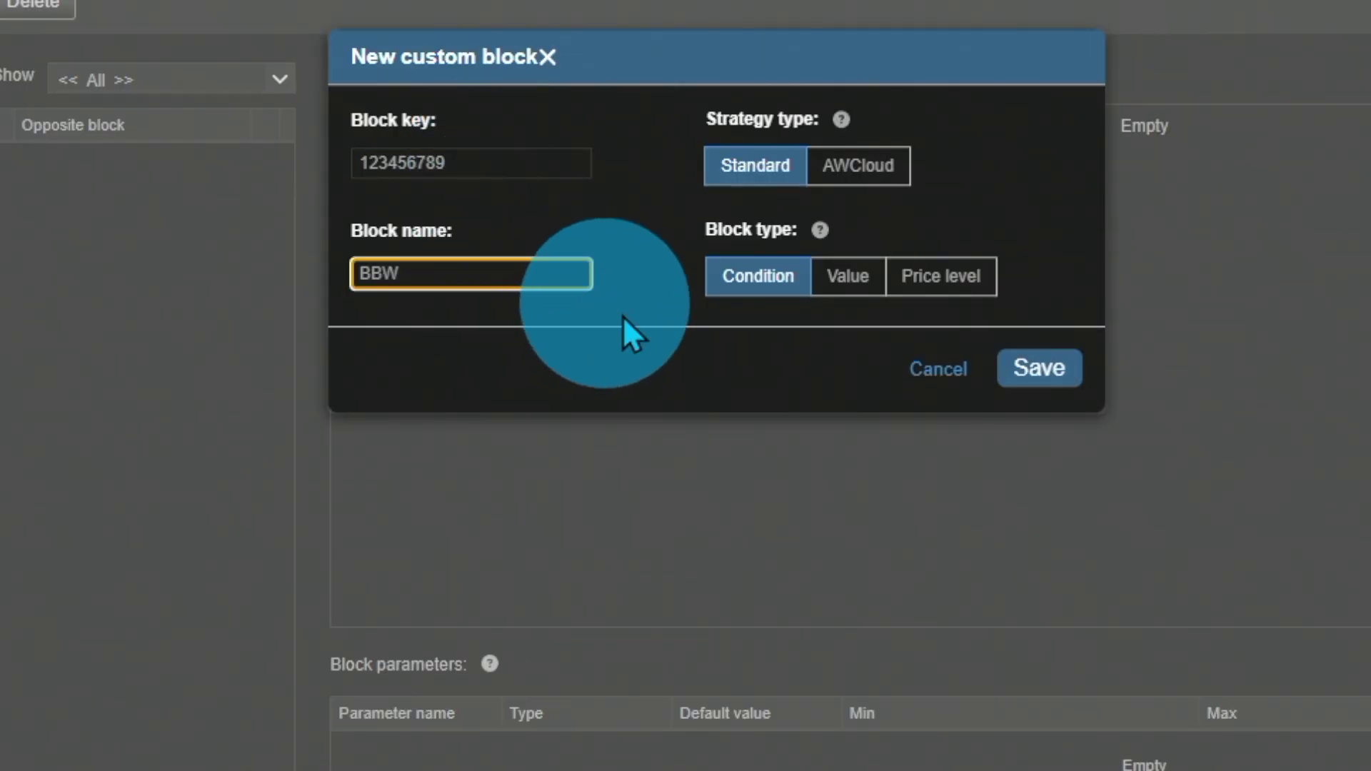
pyautogui.click(778, 287)
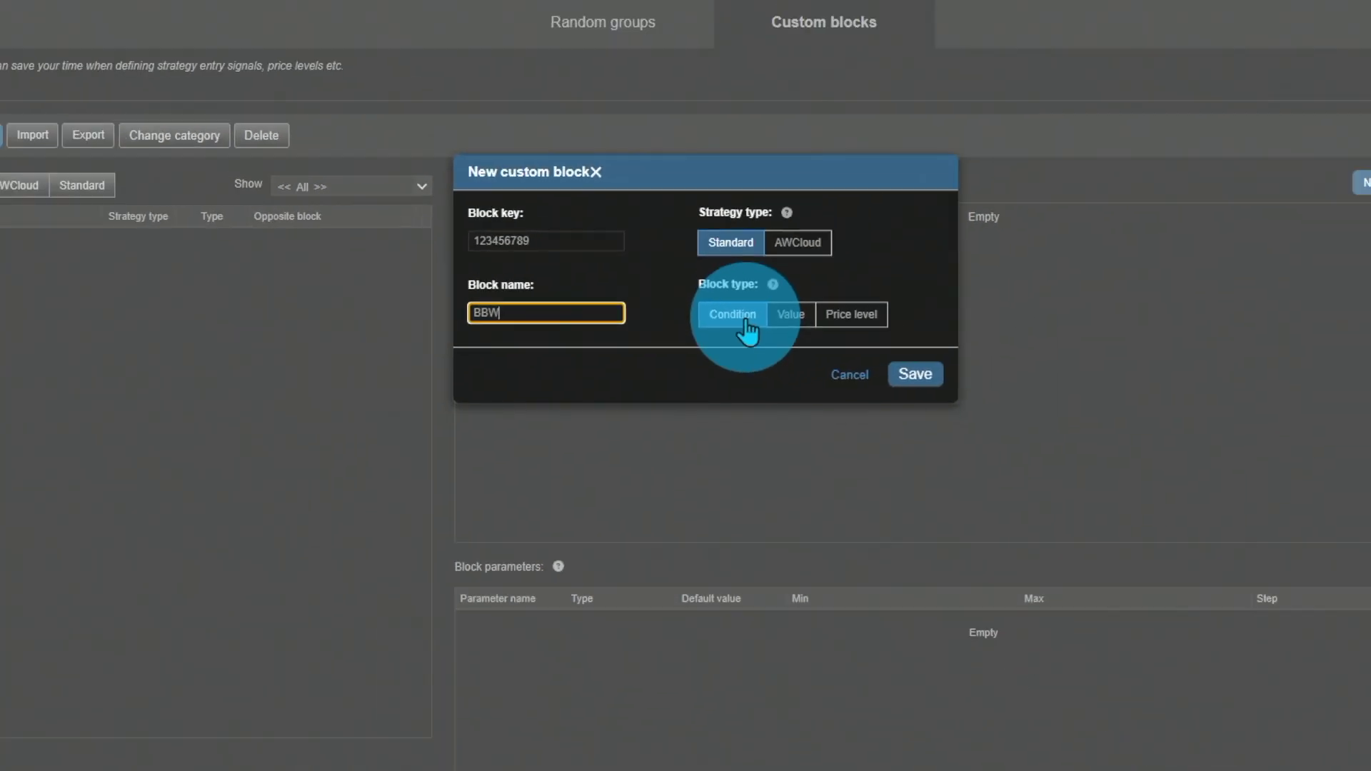
pyautogui.click(1039, 368)
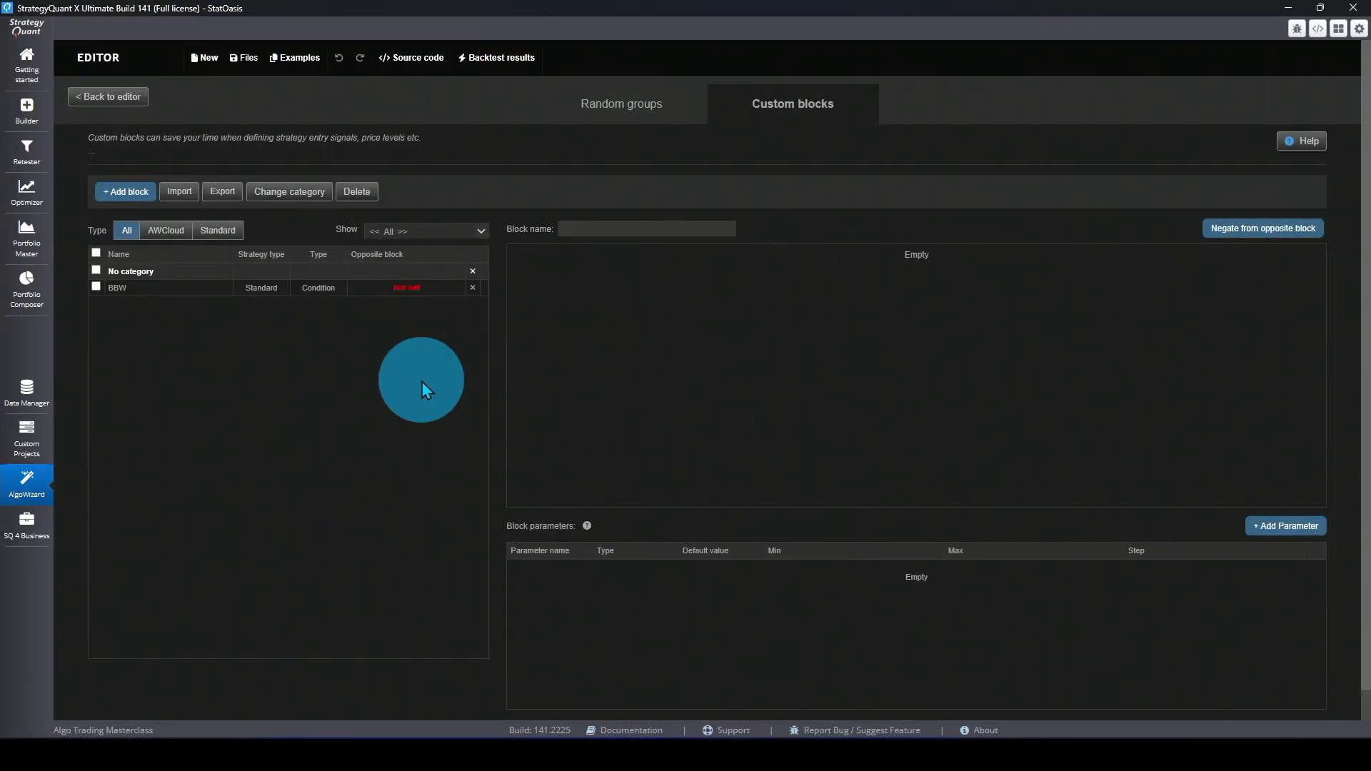
# - Add the BB Width Ratio indicator as the first condition of the BBW block
pyautogui.click(188, 288)
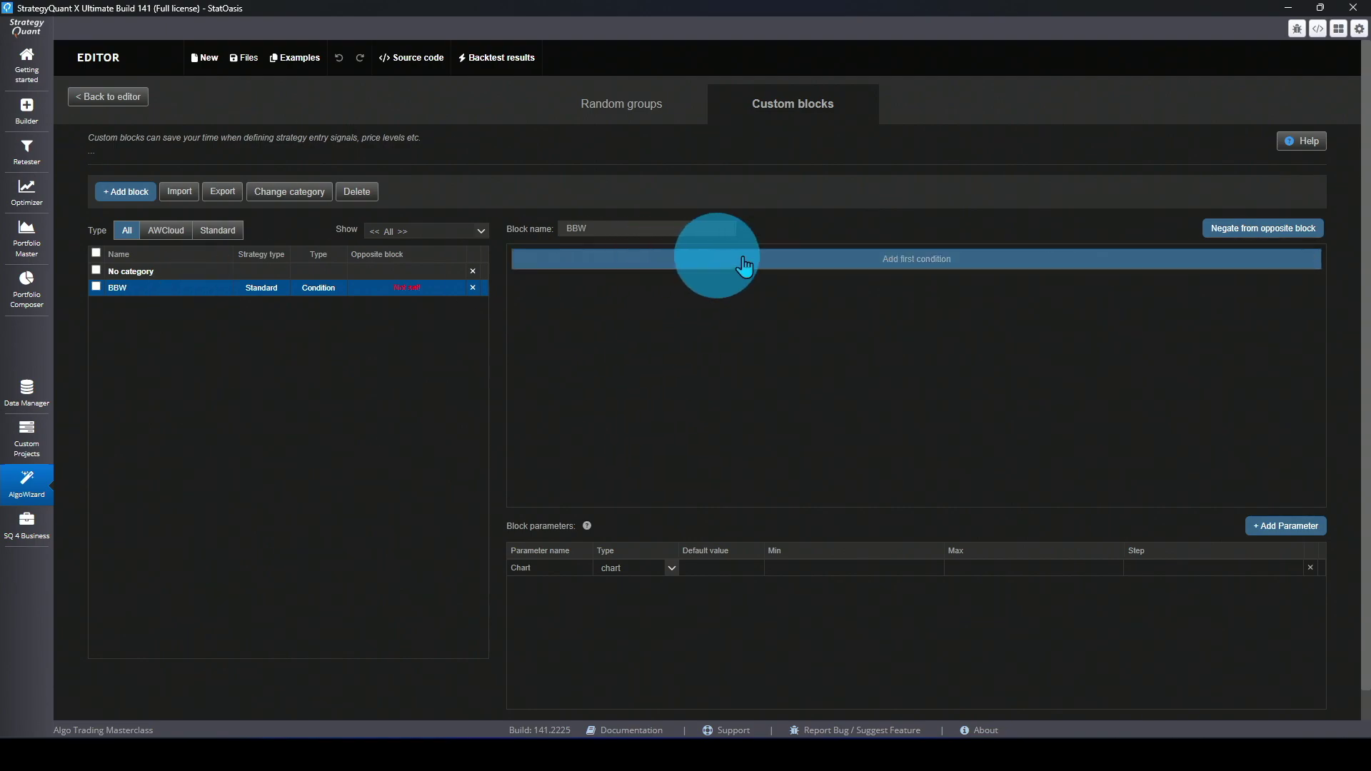
pyautogui.click(921, 266)
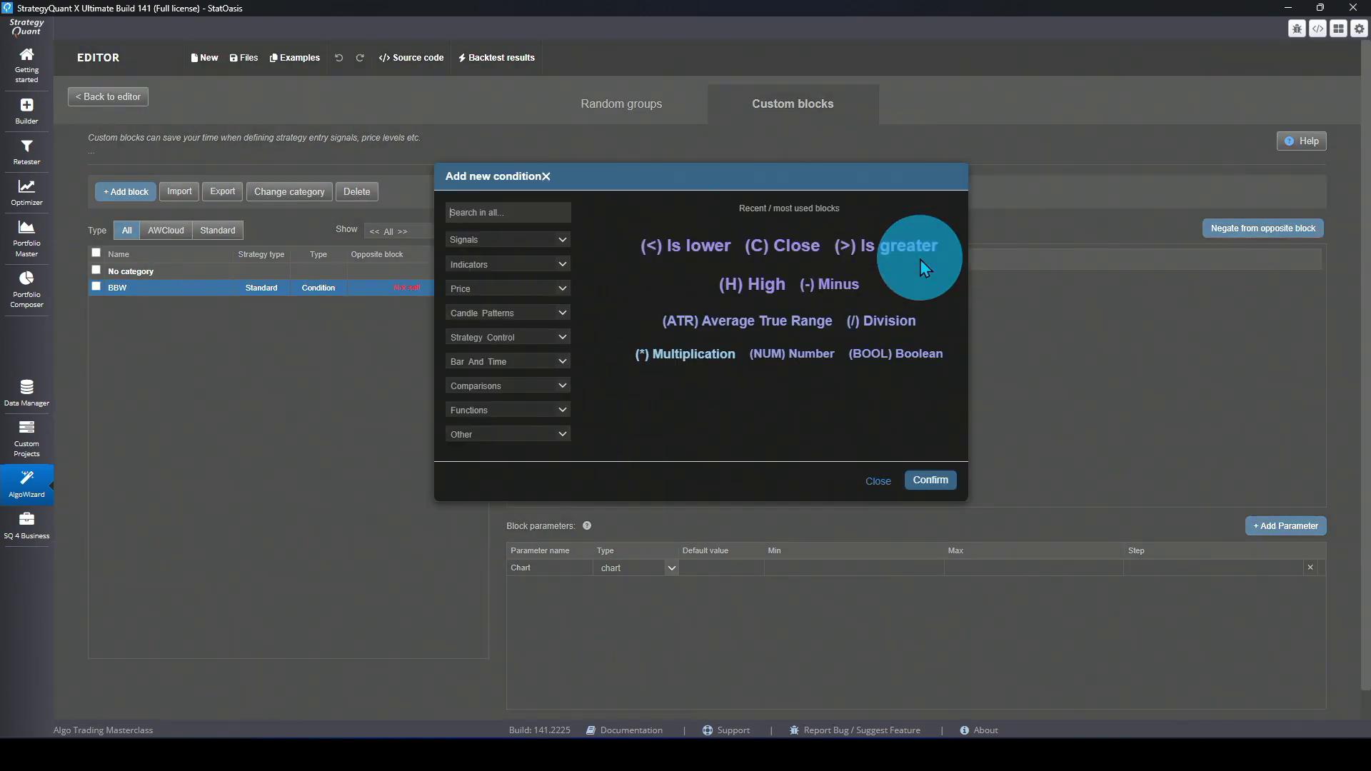
pyautogui.click(490, 213)
pyautogui.write('bb')
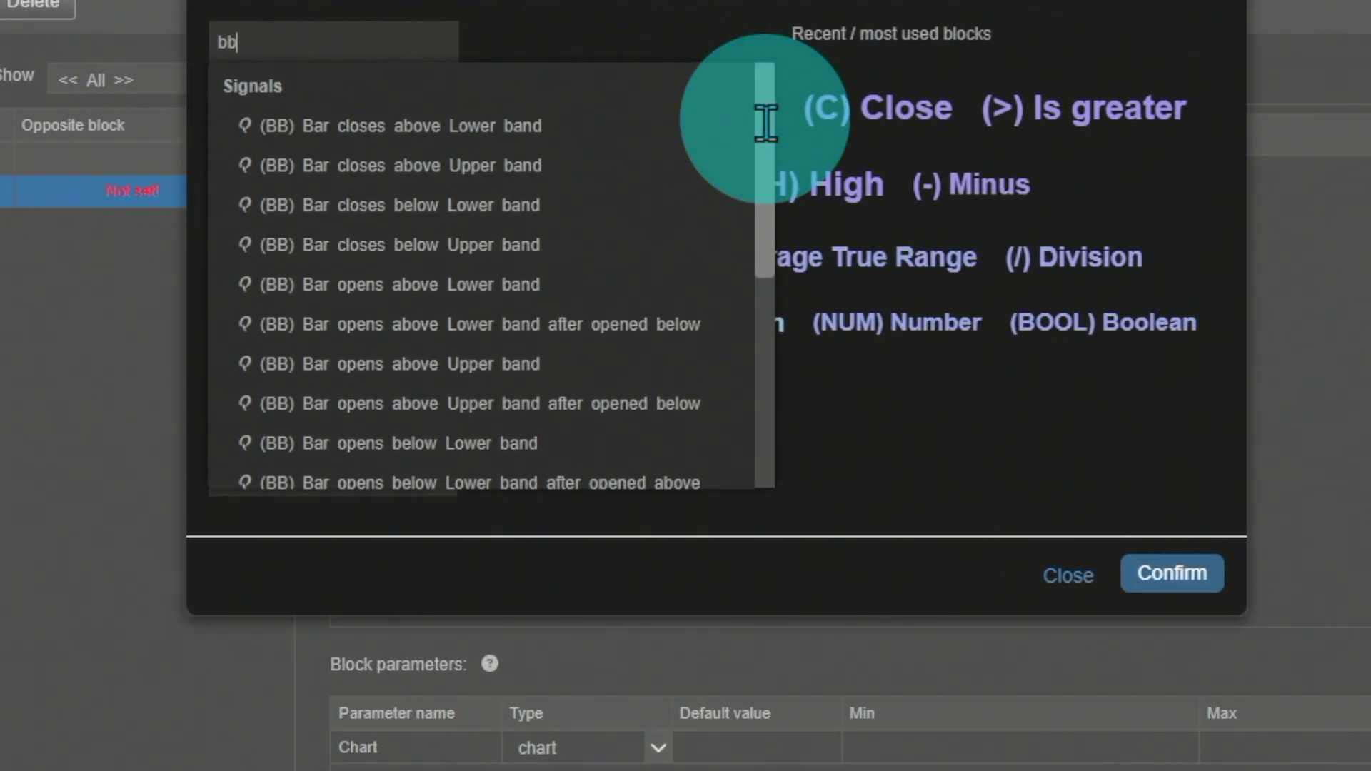
pyautogui.moveTo(726, 249); pyautogui.dragTo(725, 279)
pyautogui.moveTo(763, 175); pyautogui.dragTo(756, 330)
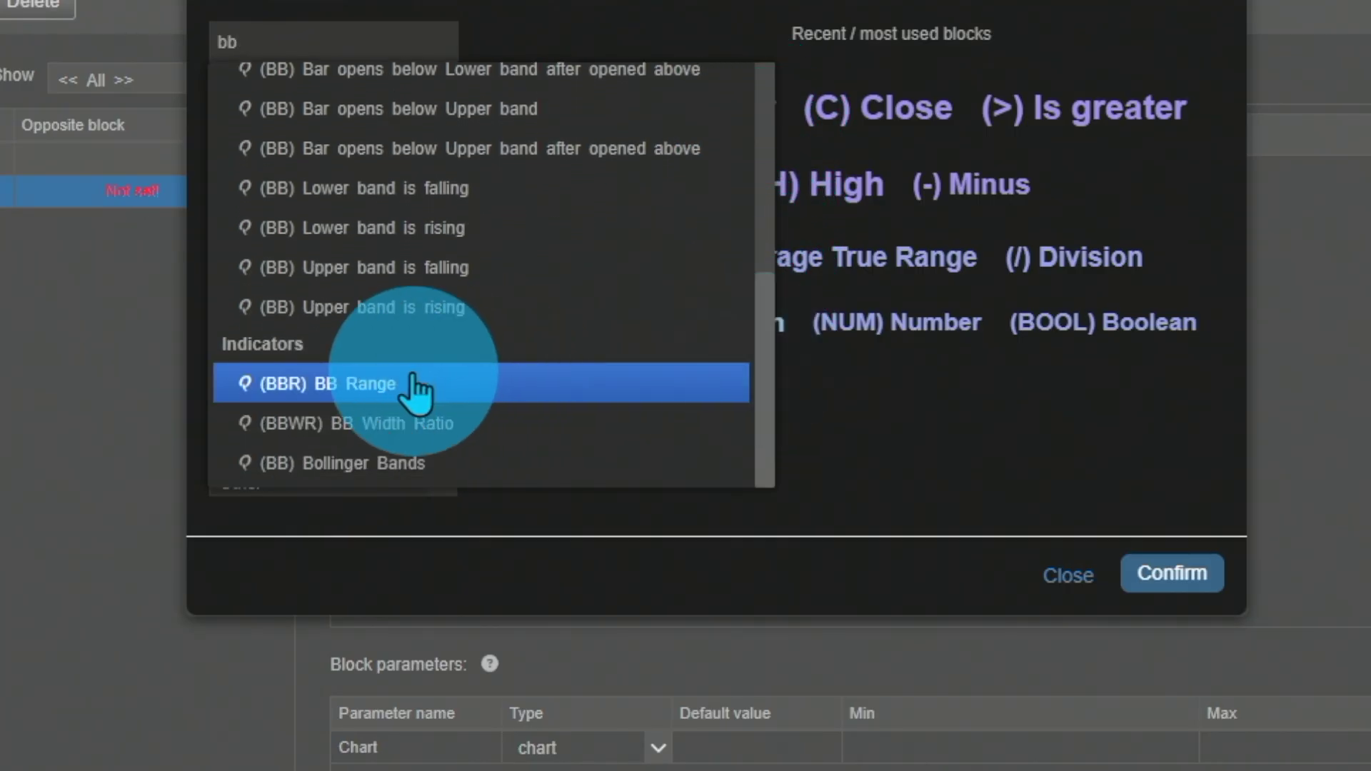
pyautogui.click(393, 425)
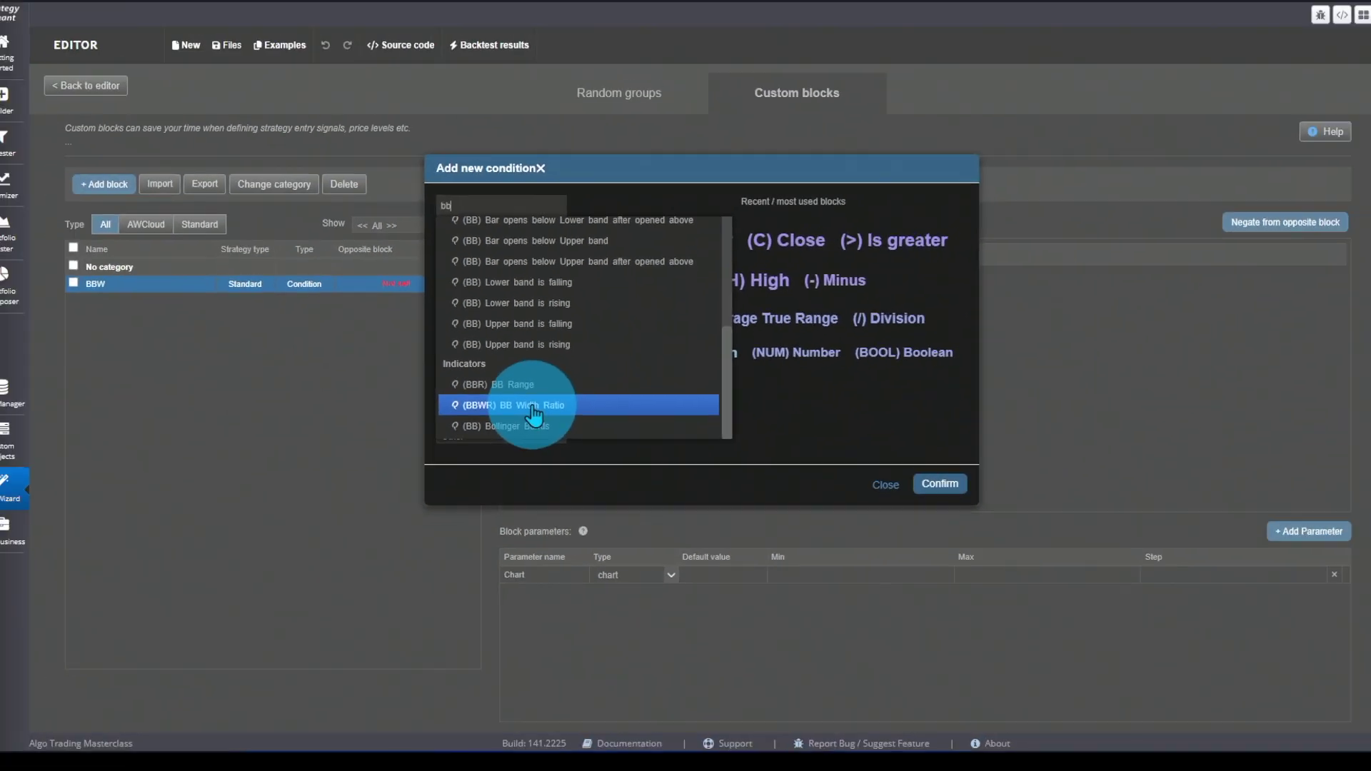
pyautogui.click(1172, 573)
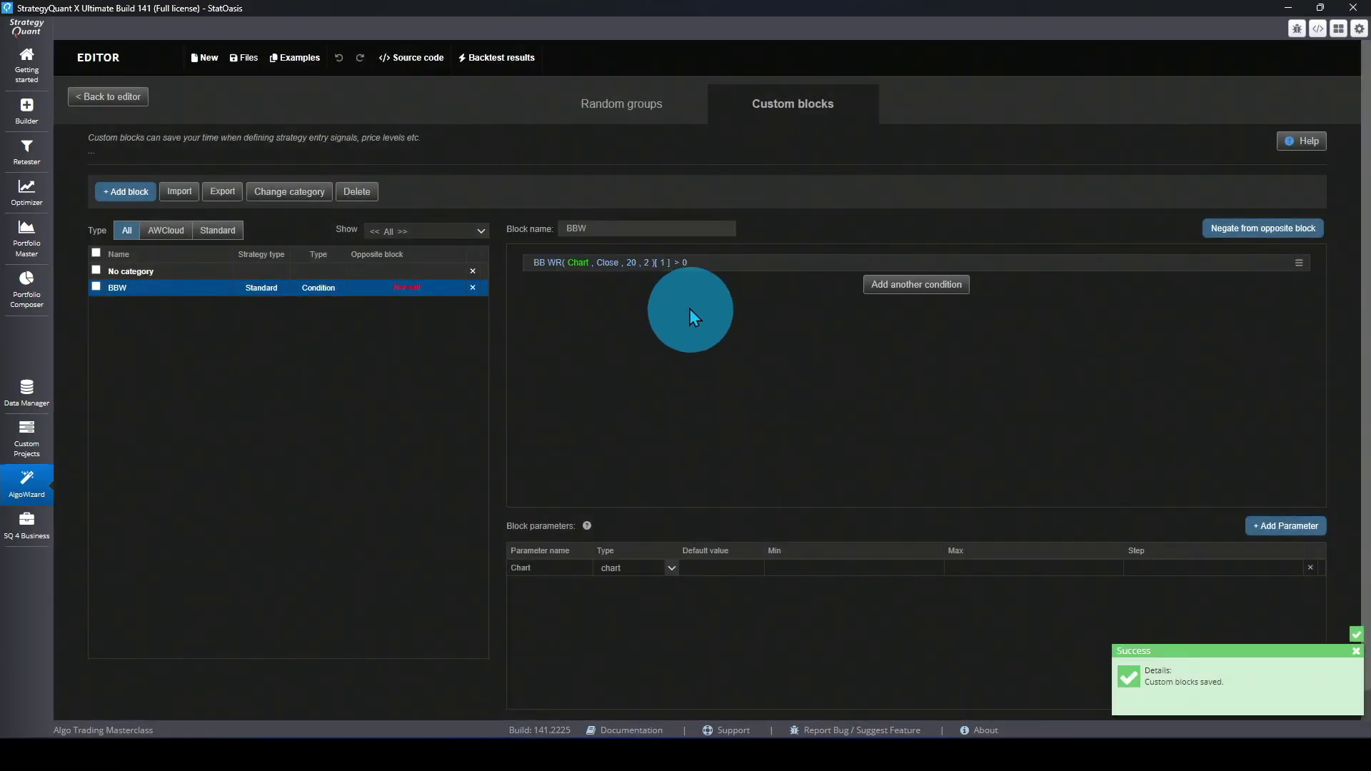
# - Replace the number 0 in the BBW condition's comparison with a second BB Width Ratio indicator
pyautogui.click(682, 270)
pyautogui.click(684, 268)
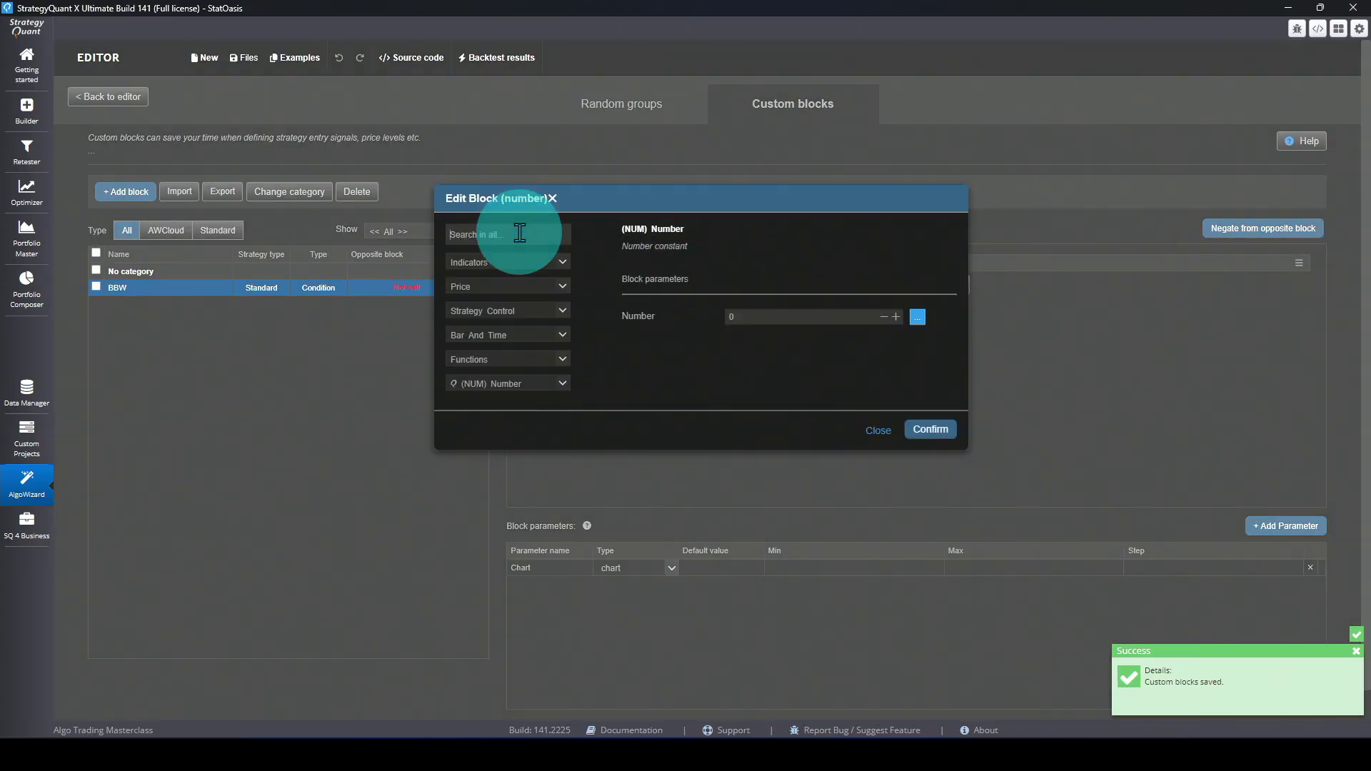
pyautogui.write('bb')
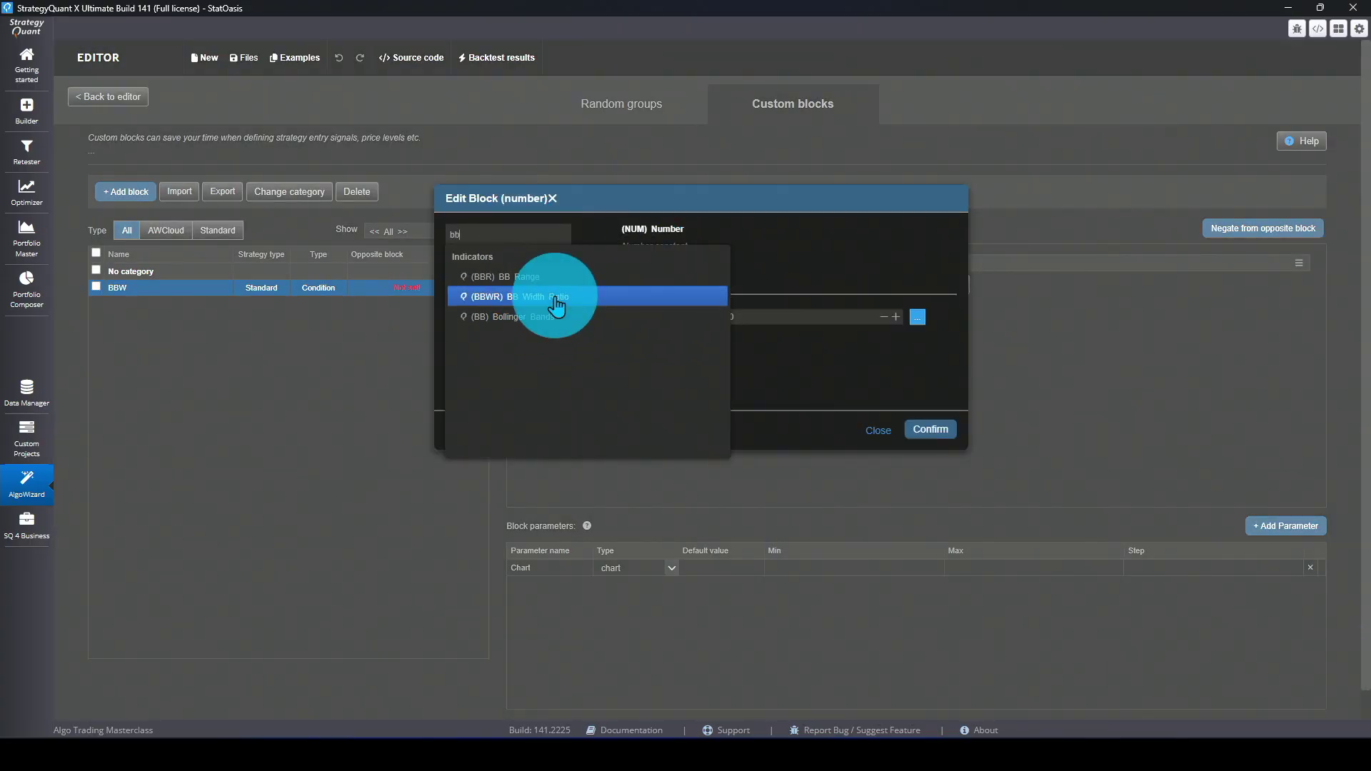
pyautogui.click(557, 297)
pyautogui.click(932, 455)
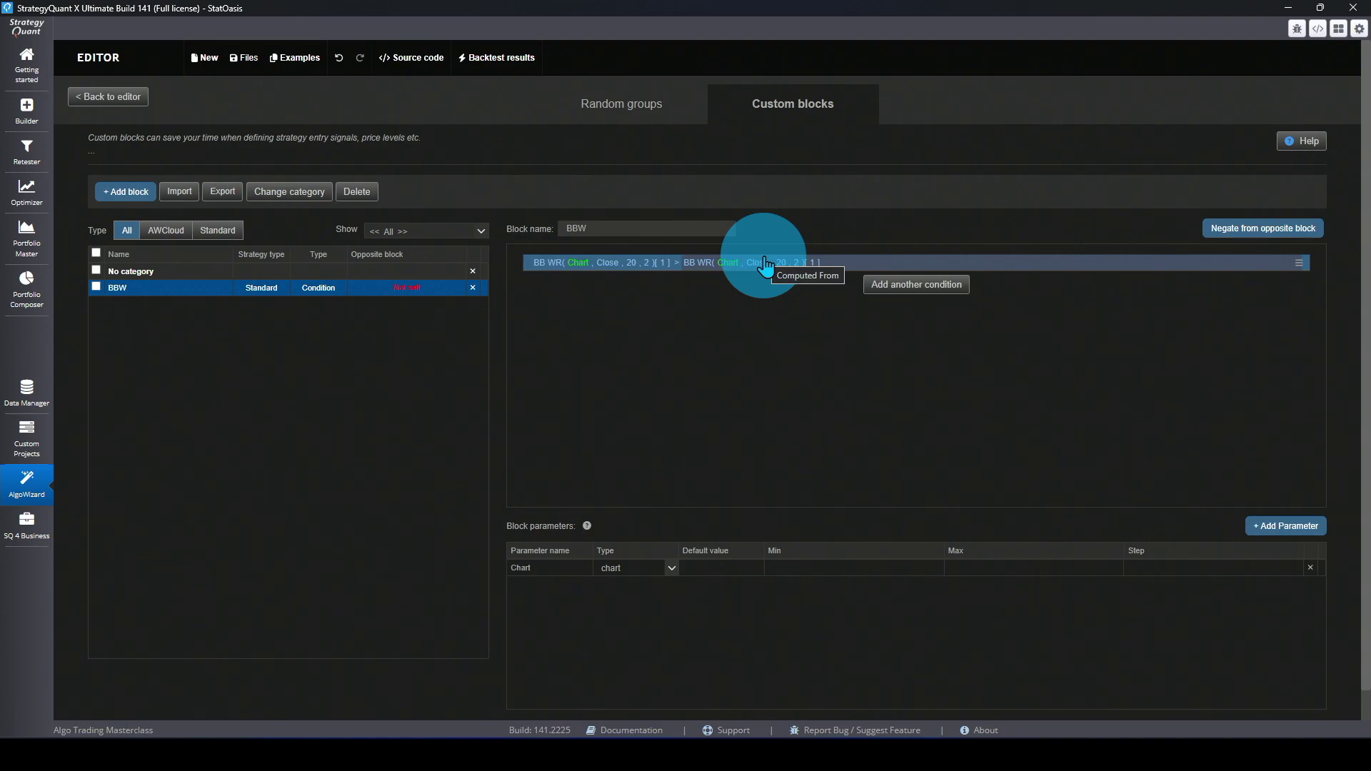
# - Set the shift of the first BB Width Ratio in the BBW condition to 0
pyautogui.click(662, 273)
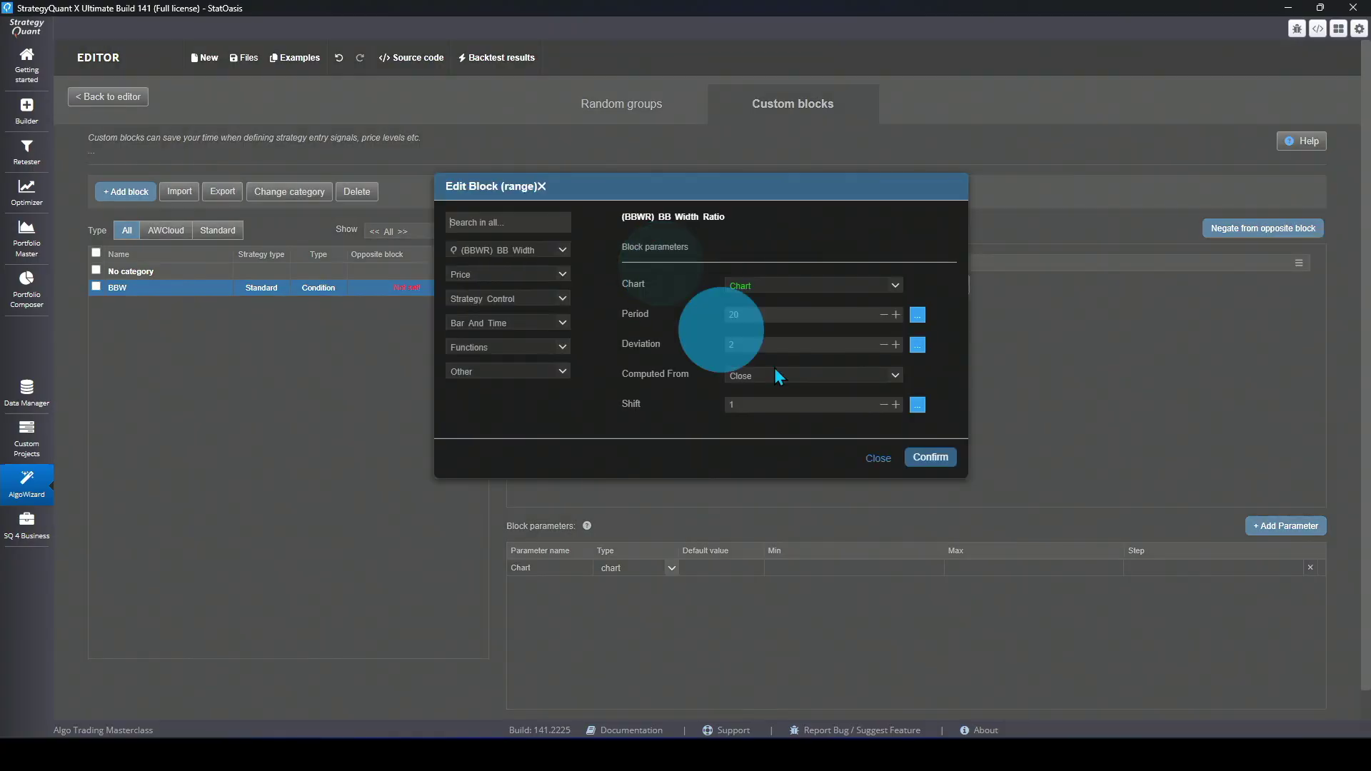
pyautogui.click(936, 460)
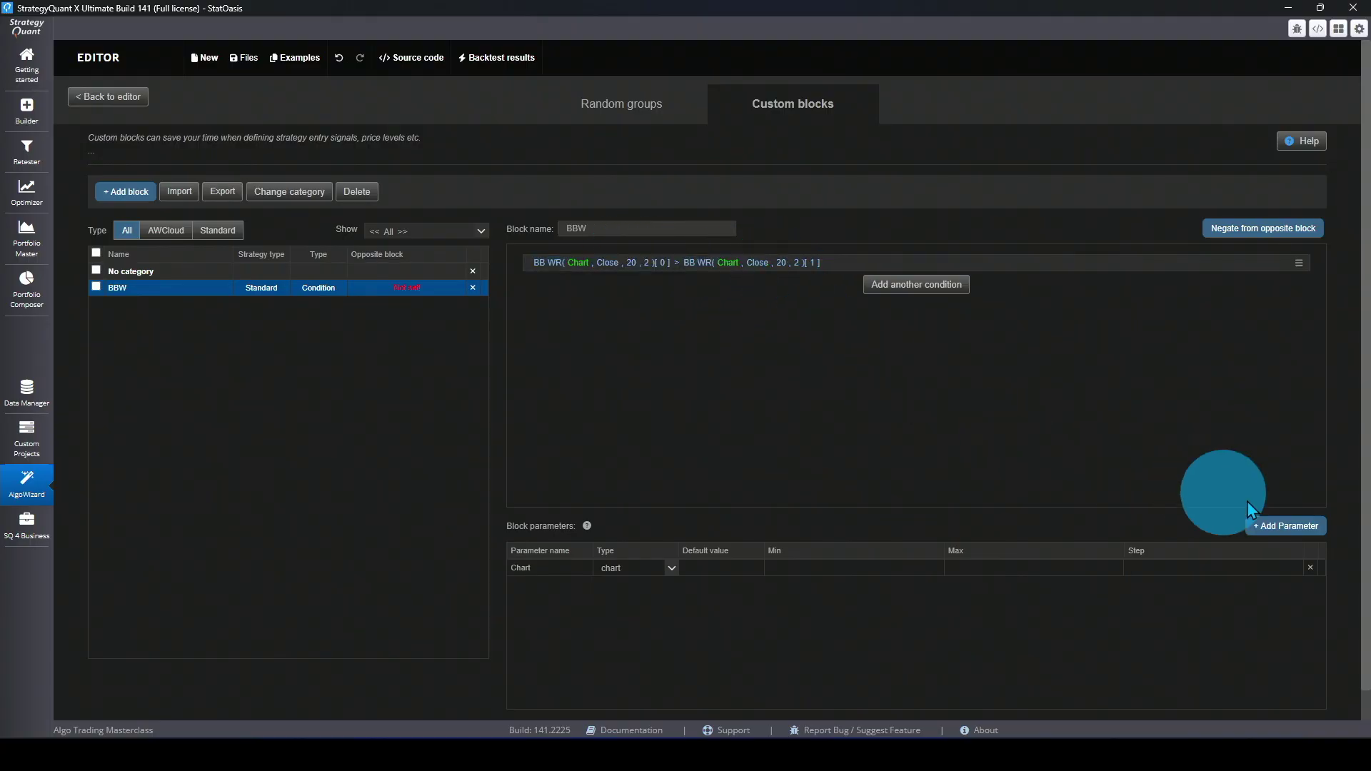
# - Add two parameters to the BBW block and name them lookback and STdev
pyautogui.click(1287, 526)
pyautogui.click(1286, 525)
pyautogui.doubleClick(542, 584)
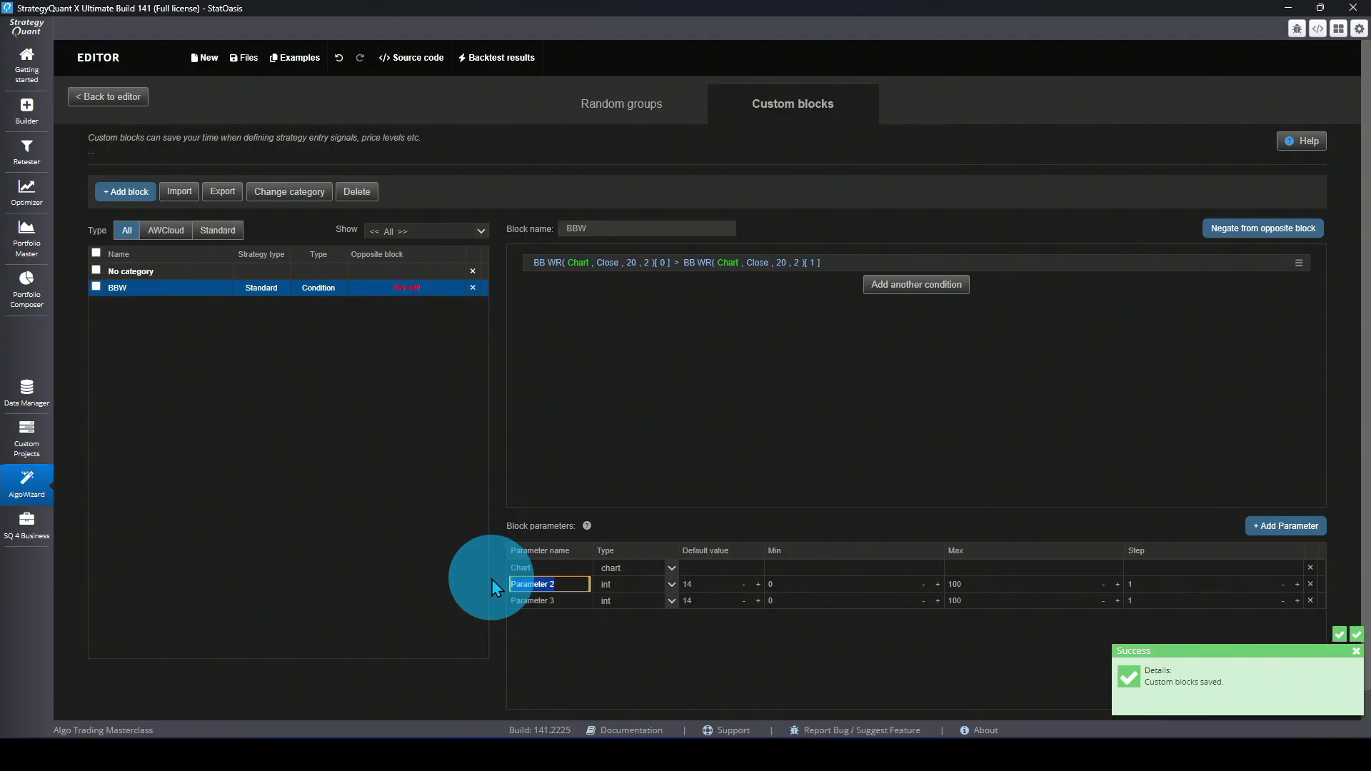
pyautogui.press('BackSpace')
# - Make lookback a period parameter with default value 20, and STdev a double parameter with default value 2
pyautogui.click(643, 584)
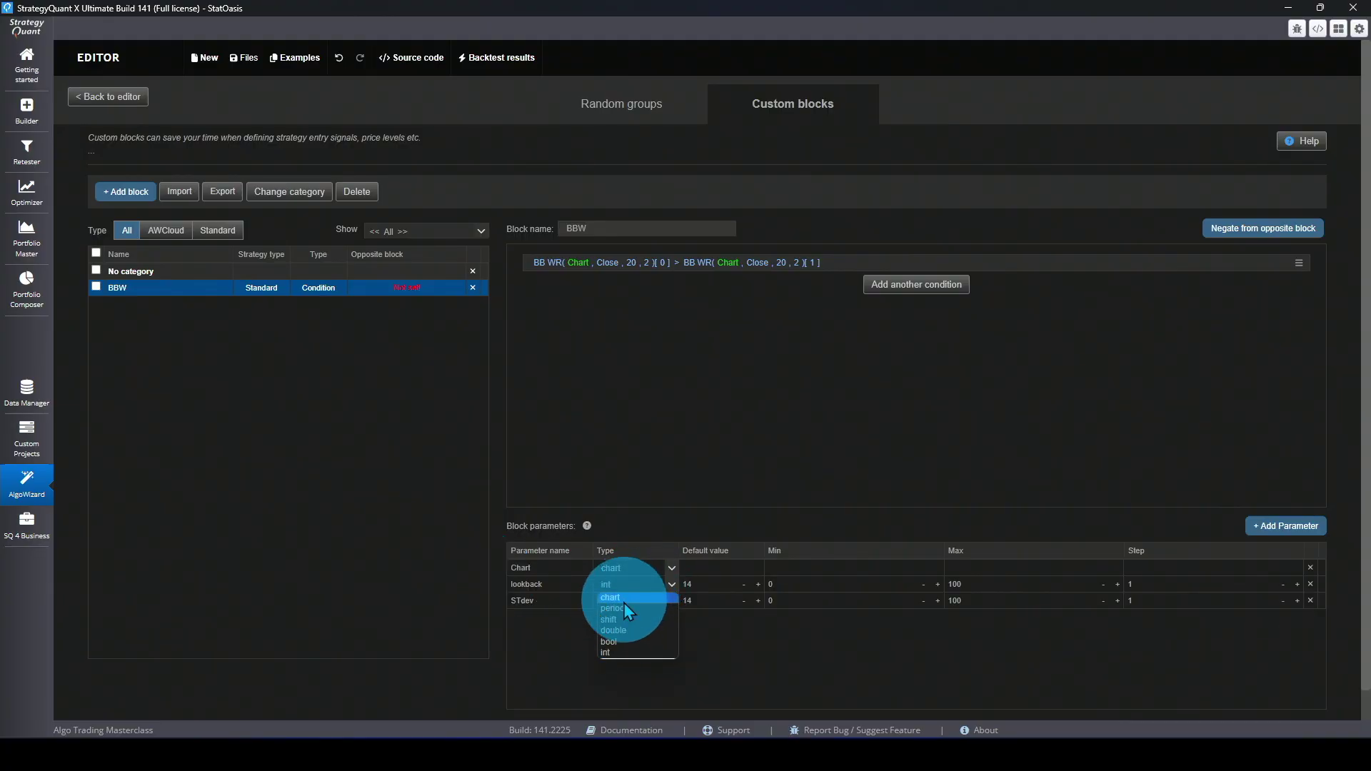
pyautogui.click(623, 607)
pyautogui.click(627, 601)
pyautogui.click(634, 646)
pyautogui.click(689, 584)
pyautogui.write('20')
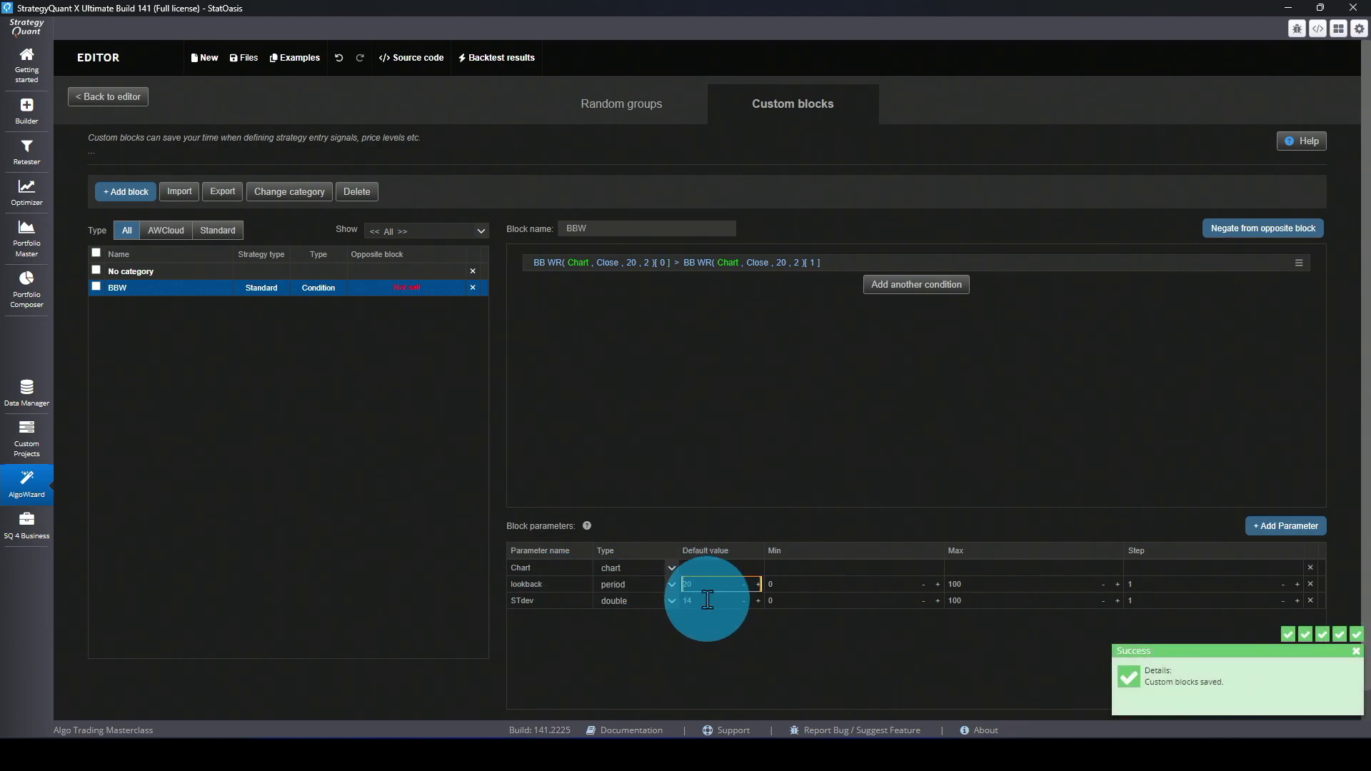
pyautogui.click(707, 600)
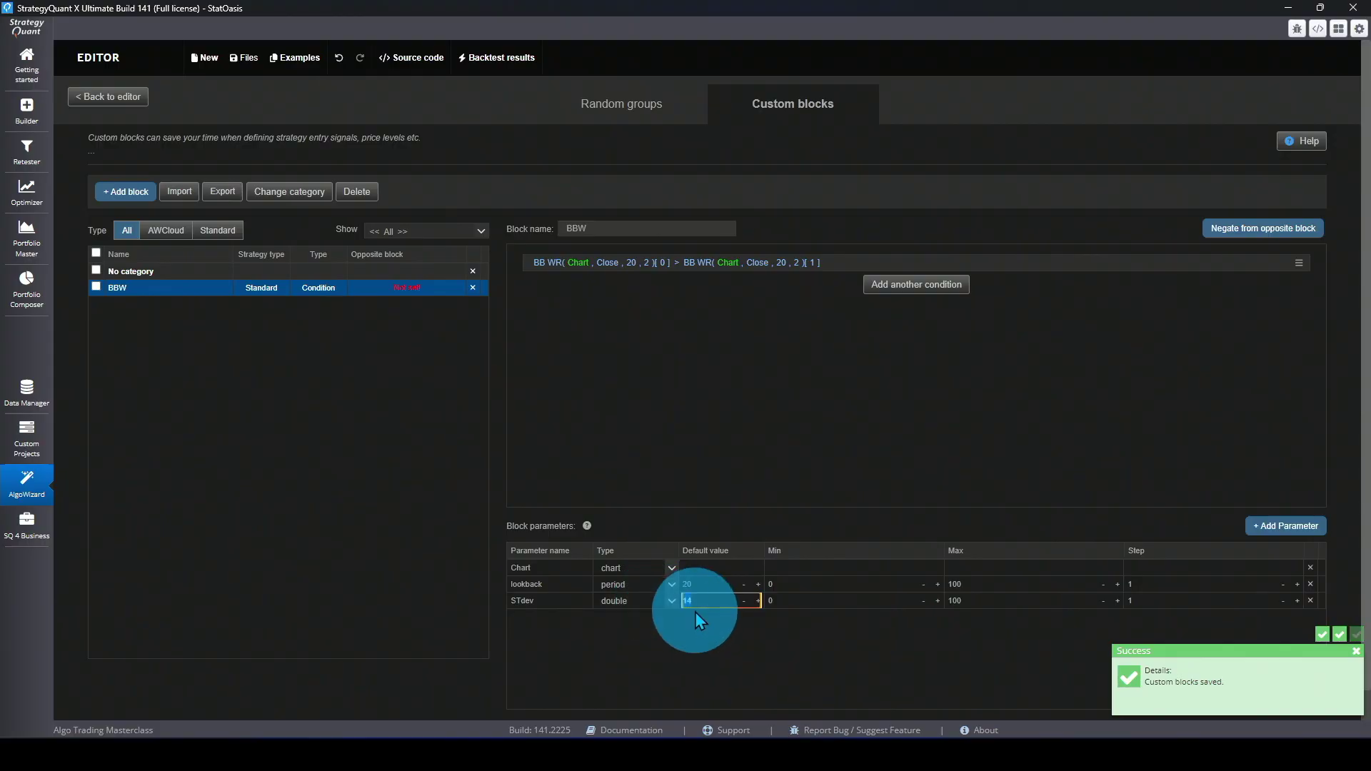
pyautogui.write('2')
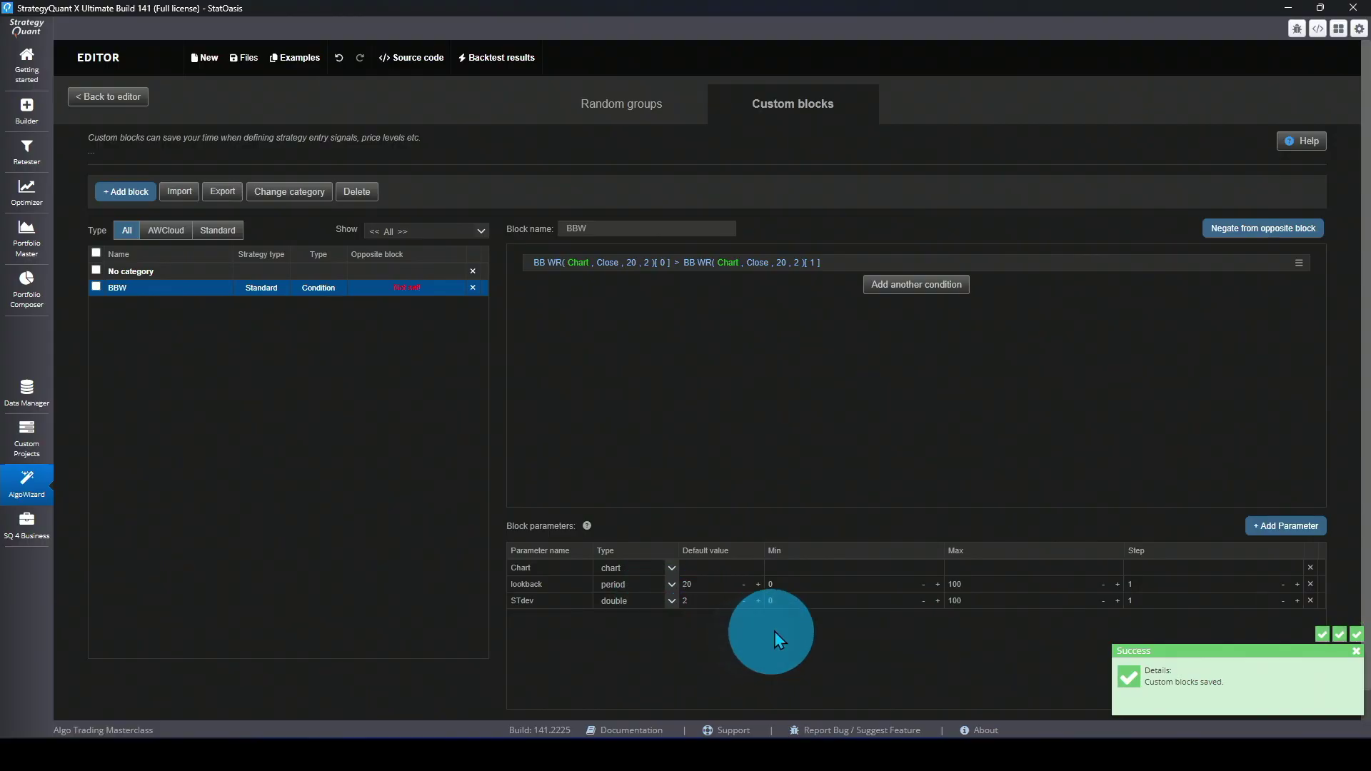
# - Set the lookback parameter's range to minimum 4, maximum 24 and step 2
pyautogui.click(790, 584)
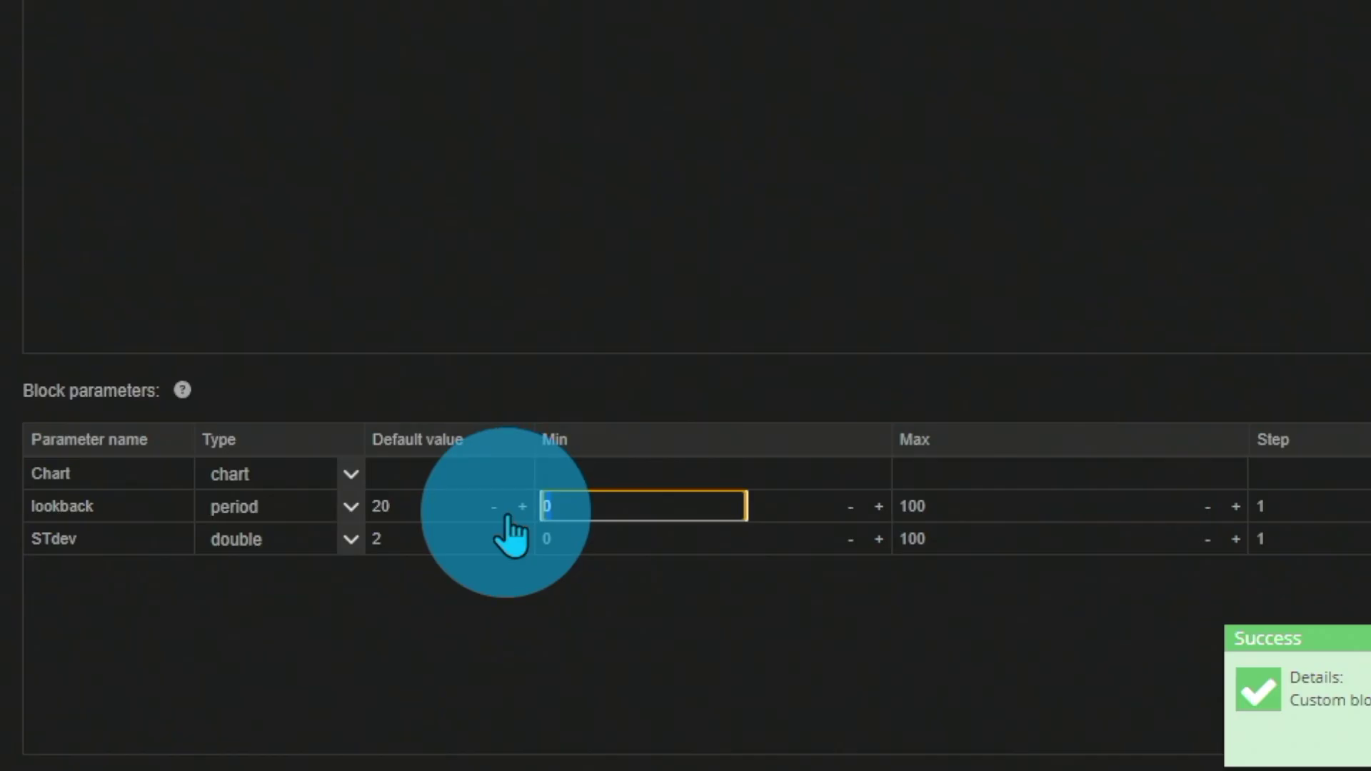
pyautogui.write('4')
pyautogui.click(954, 503)
pyautogui.write('24')
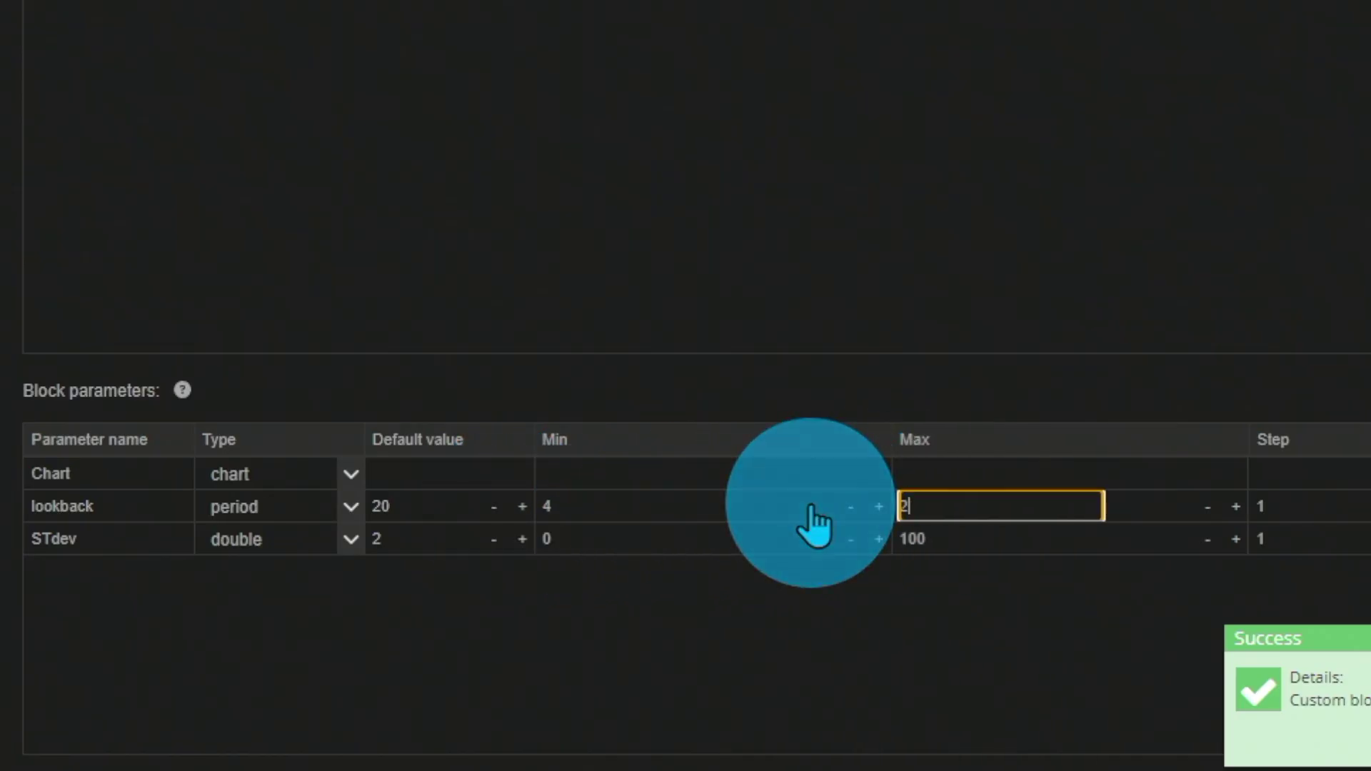
pyautogui.click(1258, 504)
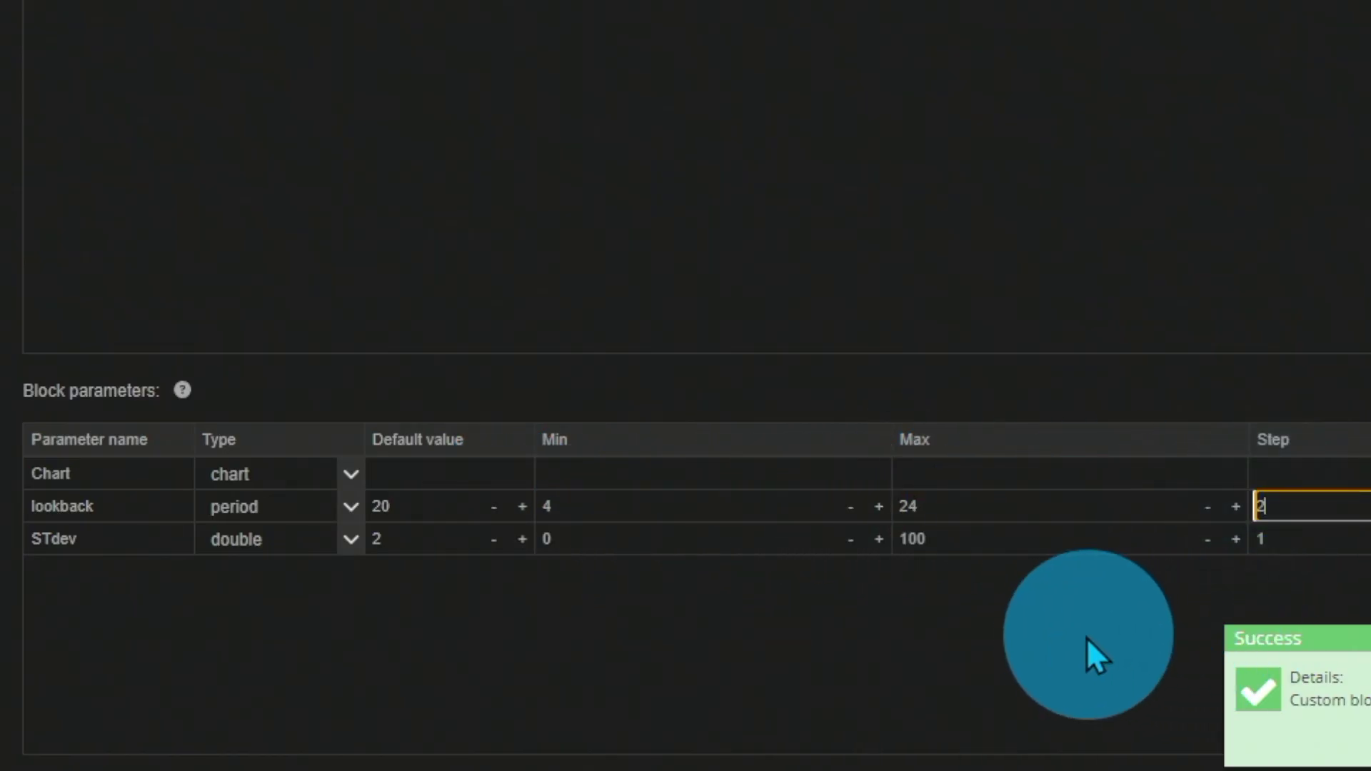
pyautogui.write('2')
# - Set the STdev parameter's range to minimum 0.5, maximum 2.5 and step 0.25
pyautogui.click(579, 535)
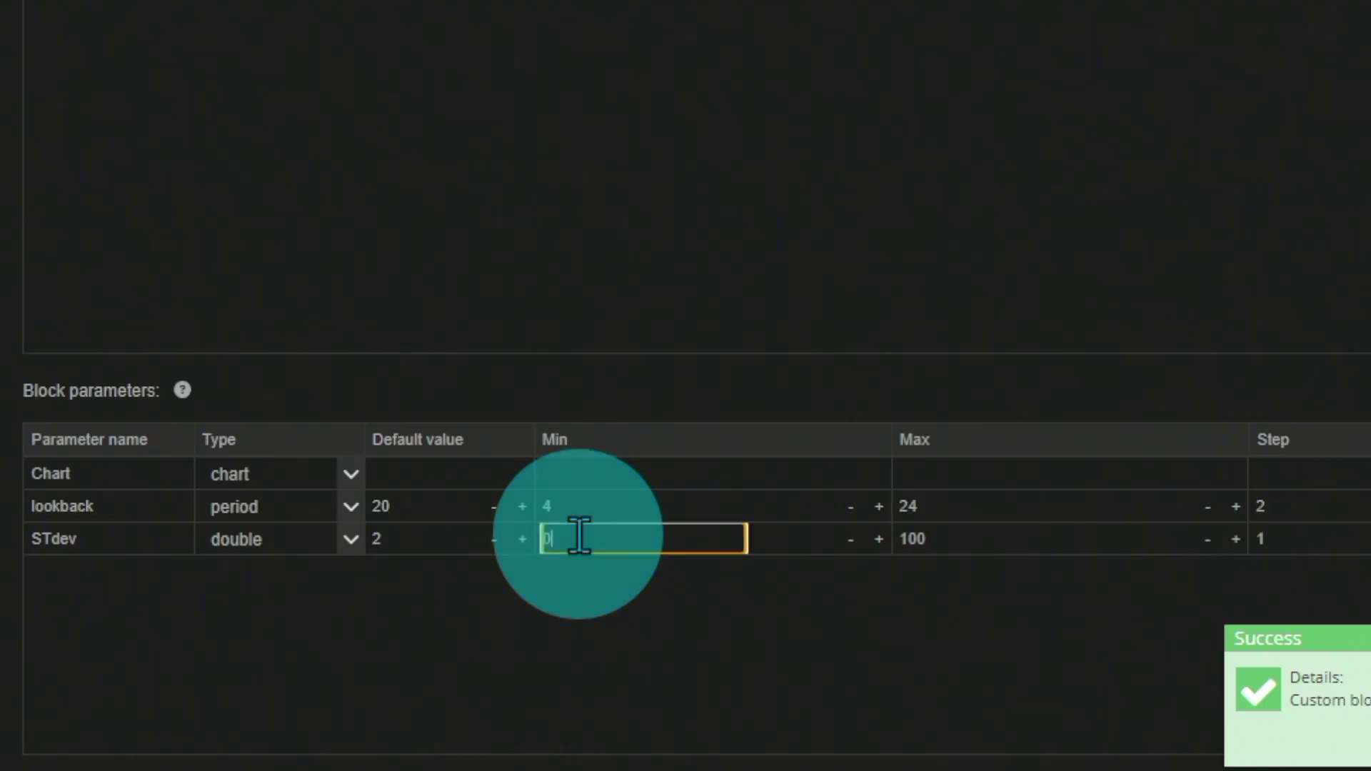
pyautogui.write('0.5')
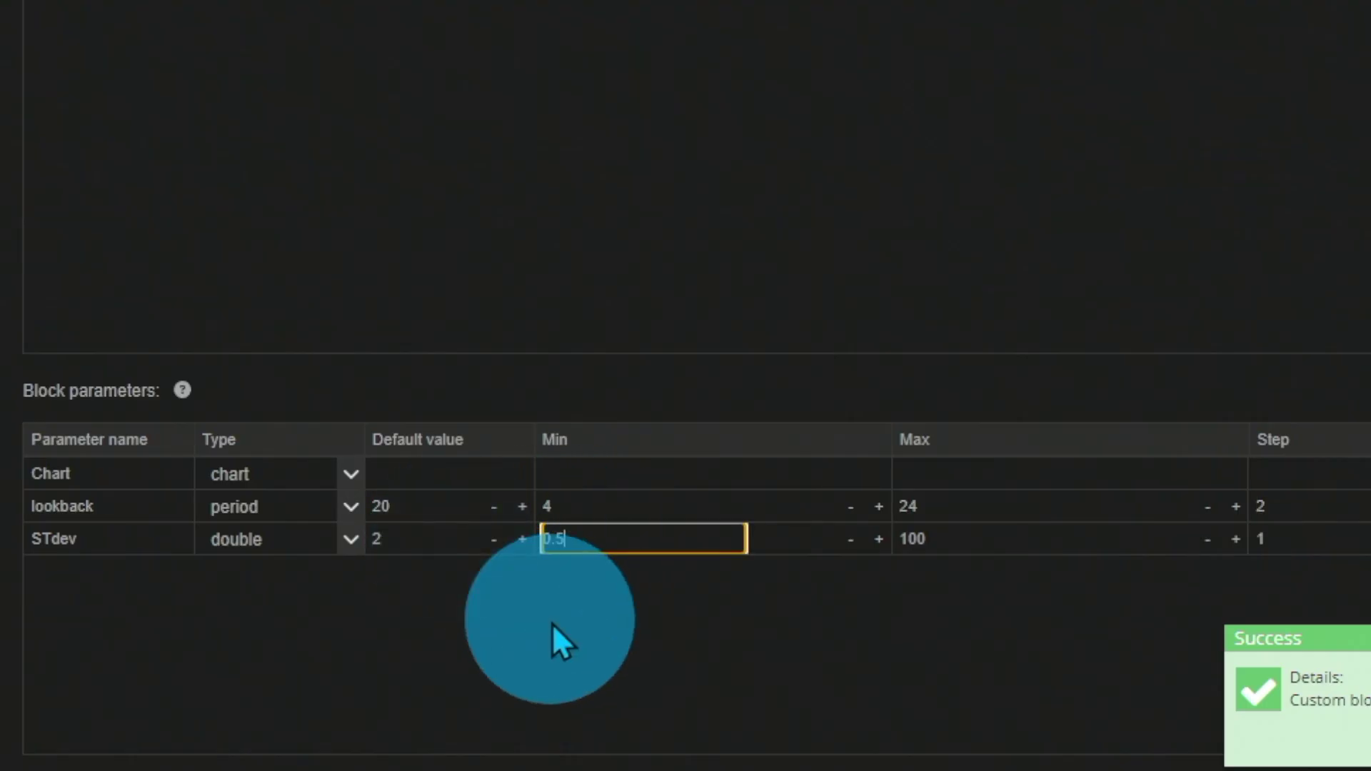
pyautogui.click(963, 537)
pyautogui.write('2.5')
pyautogui.click(1282, 539)
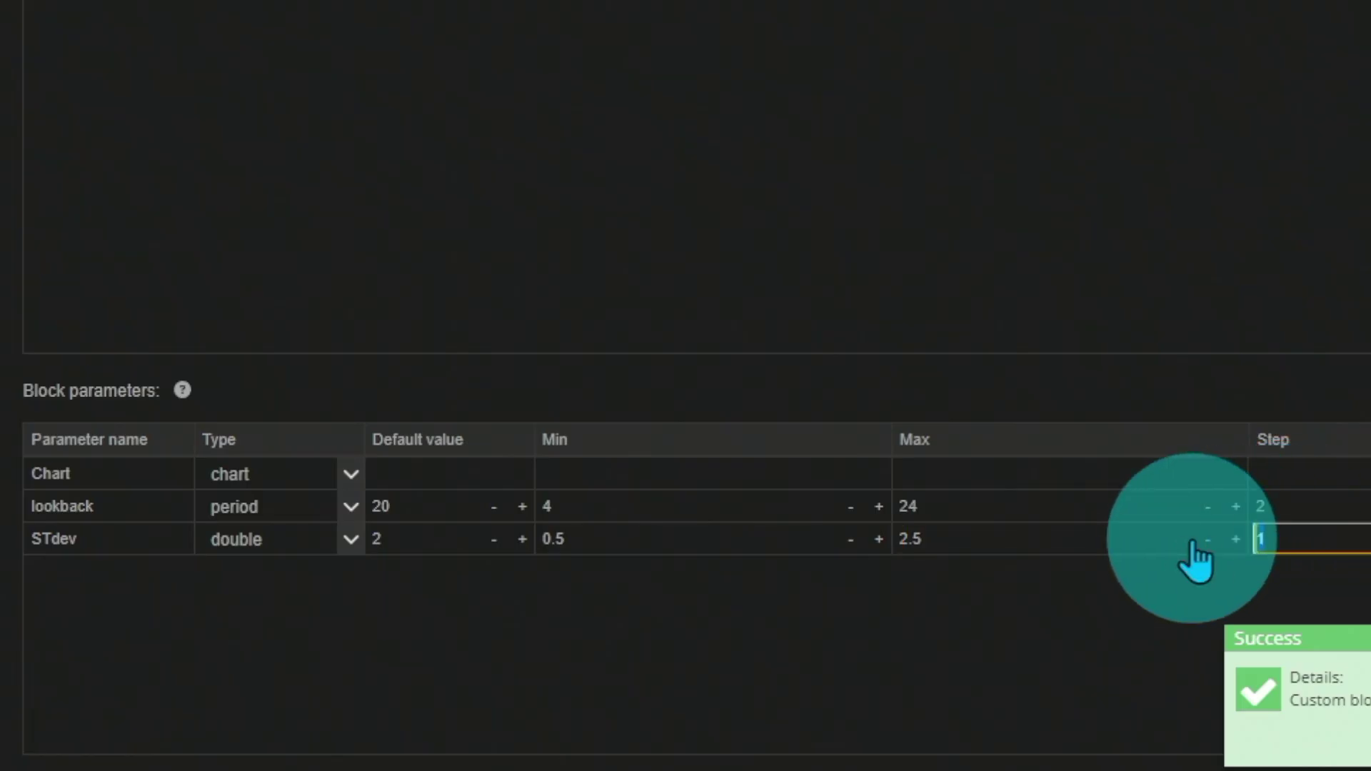
pyautogui.write('0.25')
pyautogui.click(1009, 651)
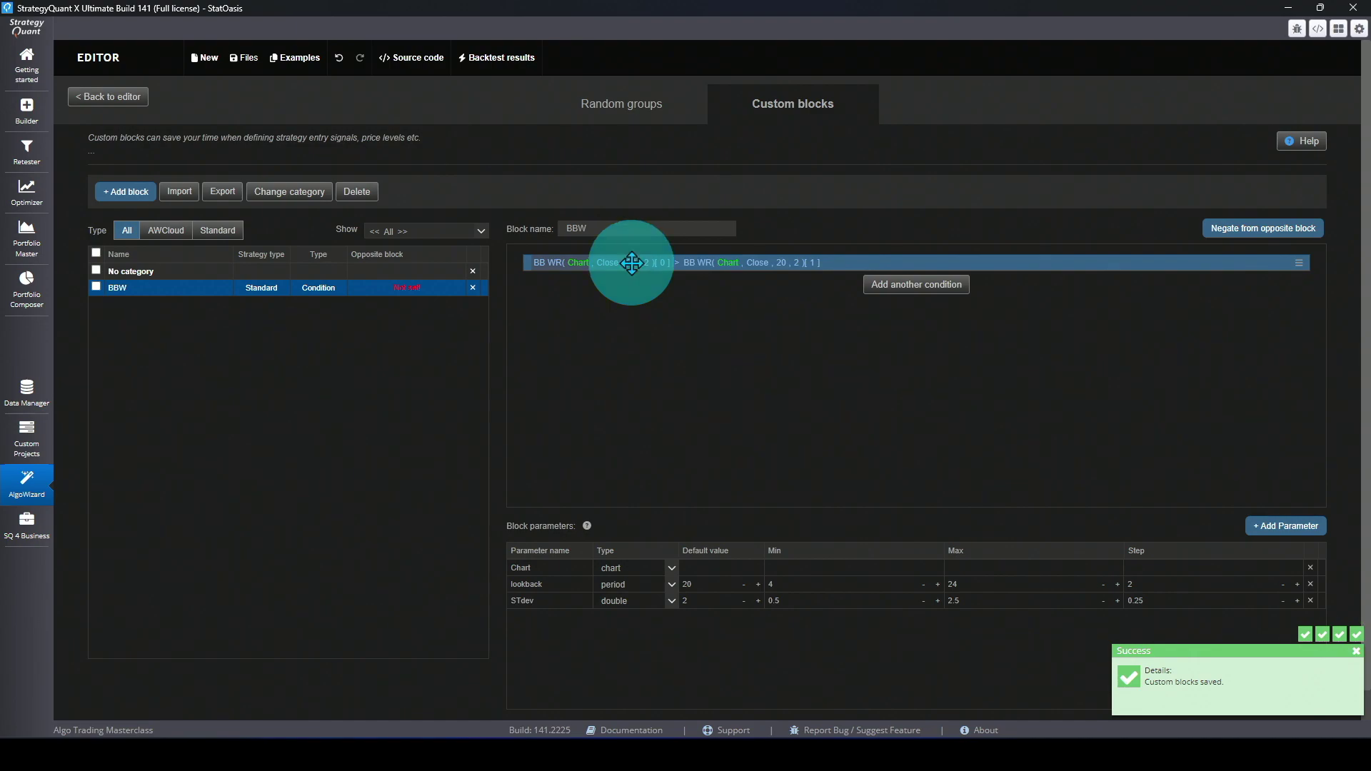
# - Link the first BB Width Ratio's Period to the lookback parameter and its Deviation to STdev
pyautogui.click(631, 262)
pyautogui.click(918, 317)
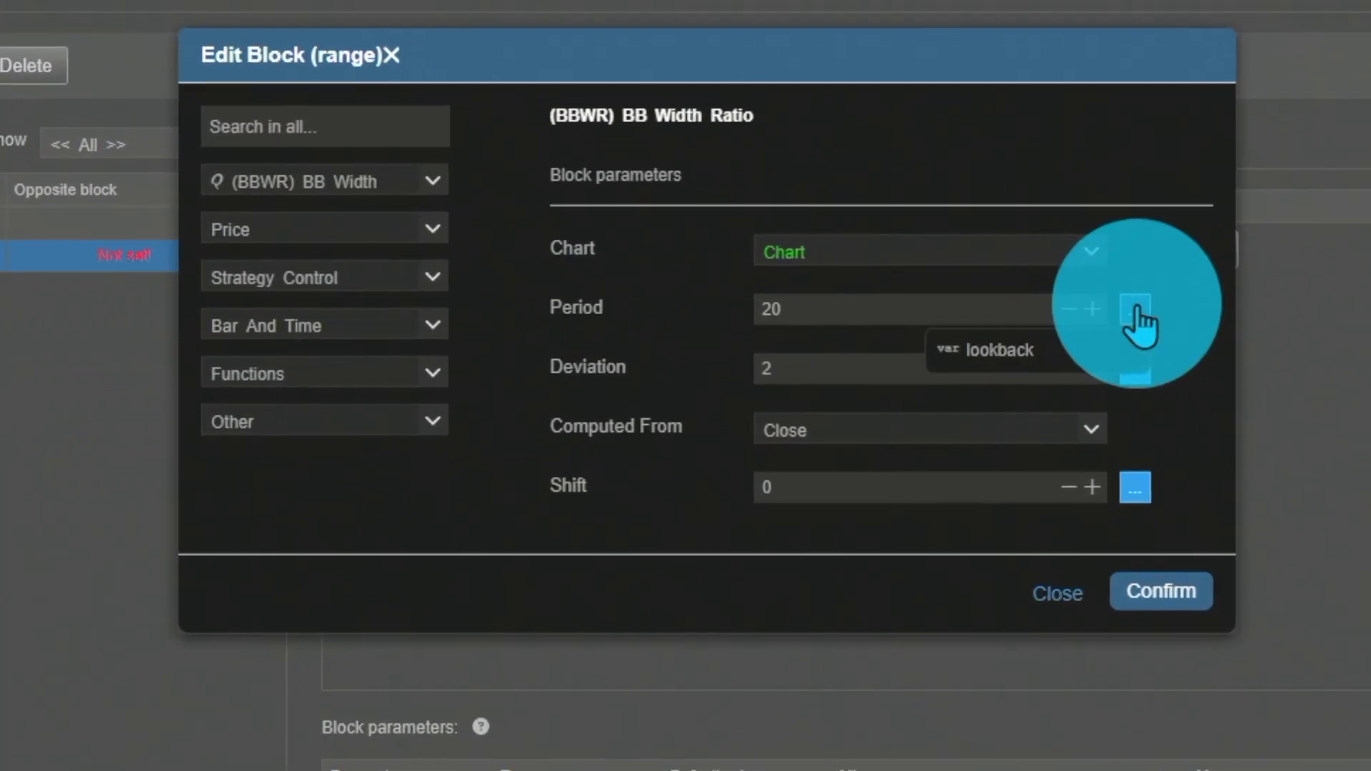
pyautogui.click(1068, 350)
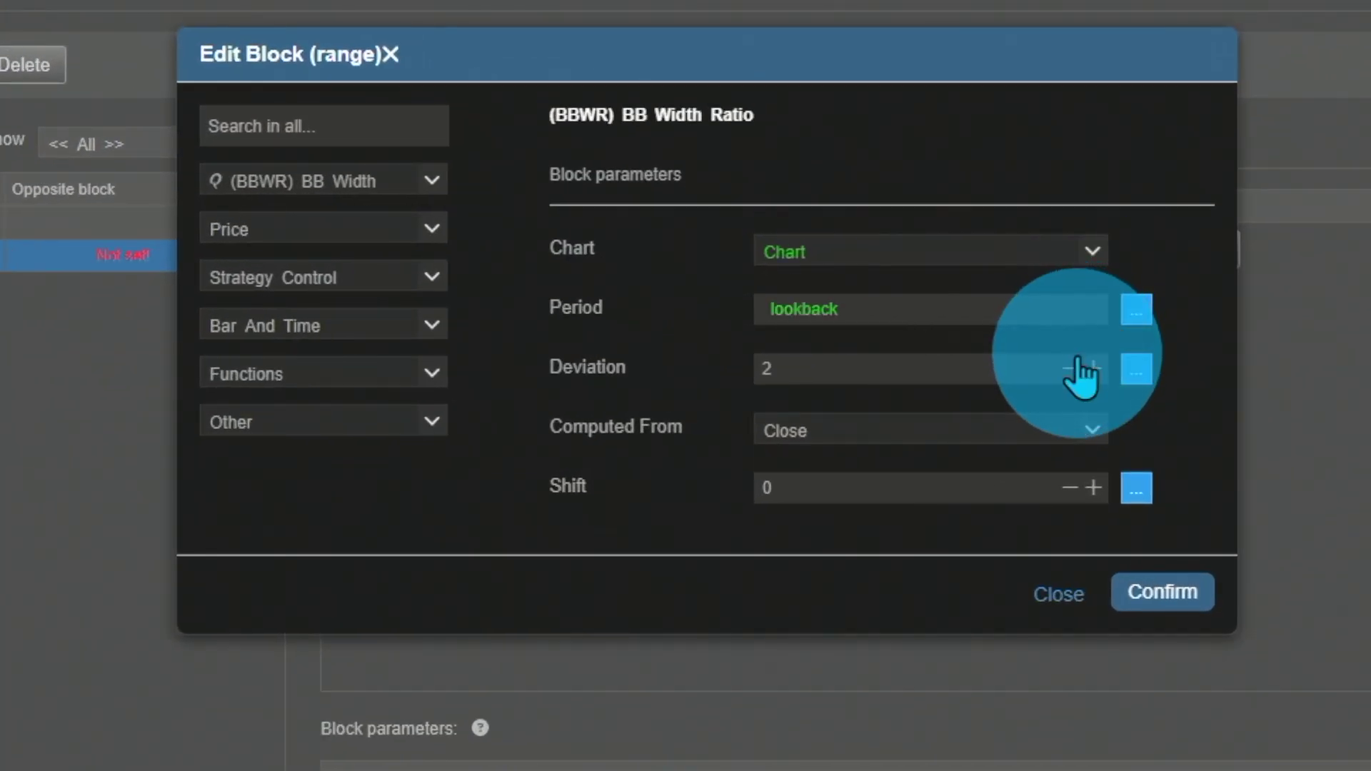
pyautogui.click(1136, 369)
pyautogui.click(1027, 410)
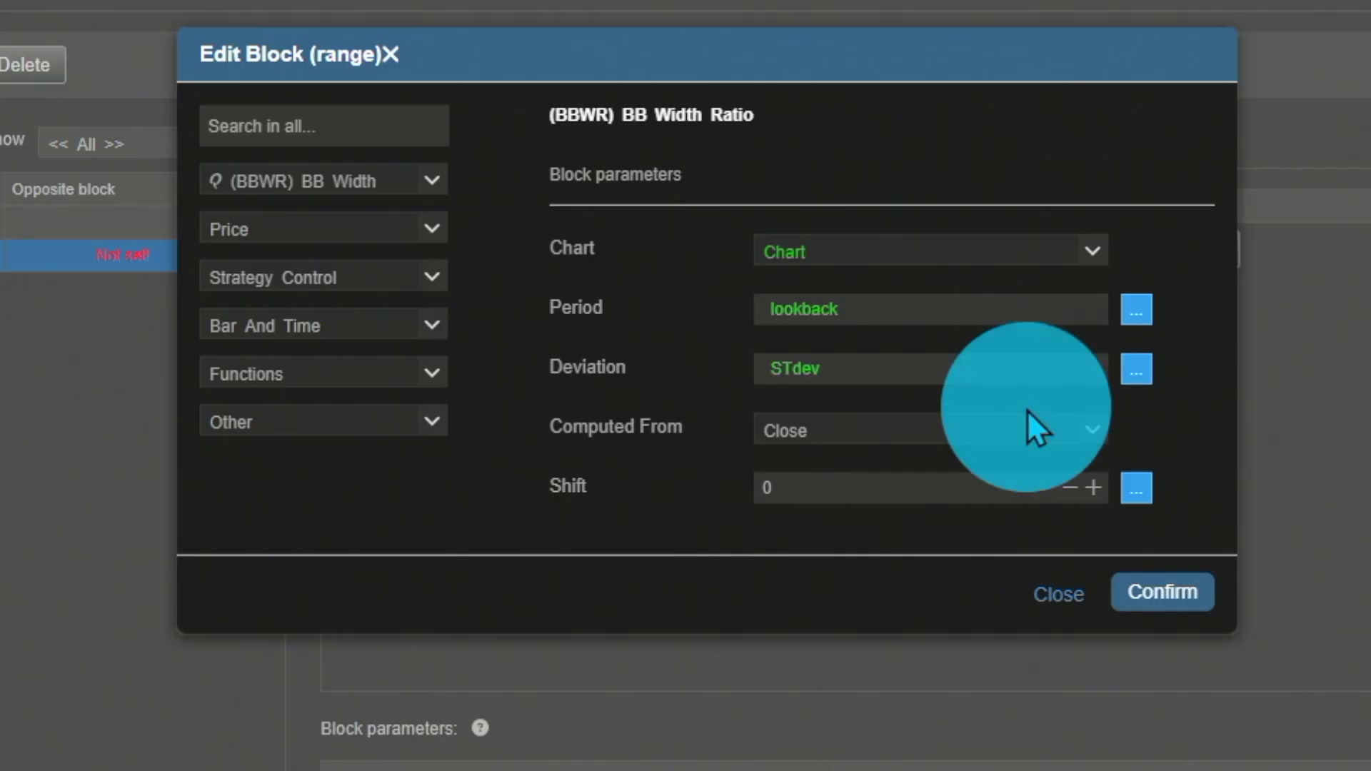
pyautogui.click(1154, 596)
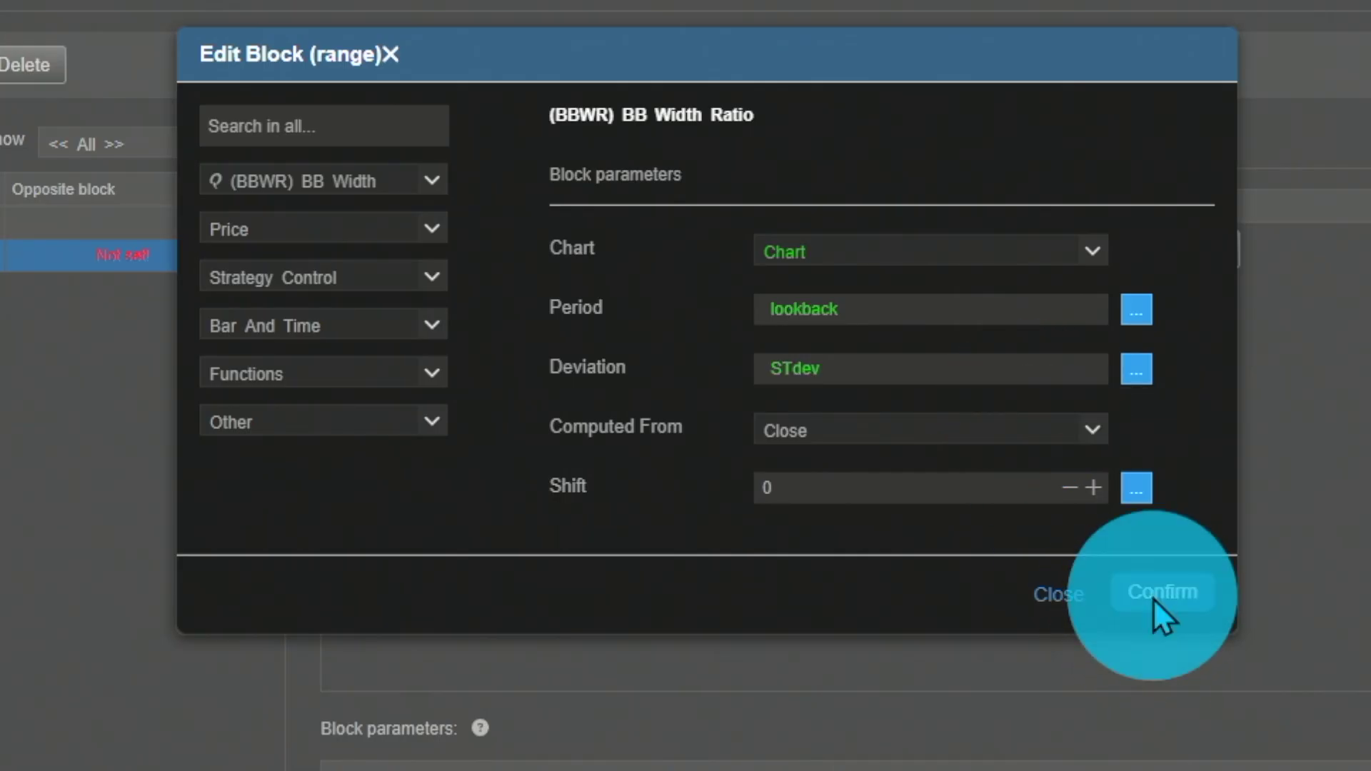
# - Link the second BB Width Ratio's Period to the lookback parameter and its Deviation to STdev
pyautogui.click(958, 212)
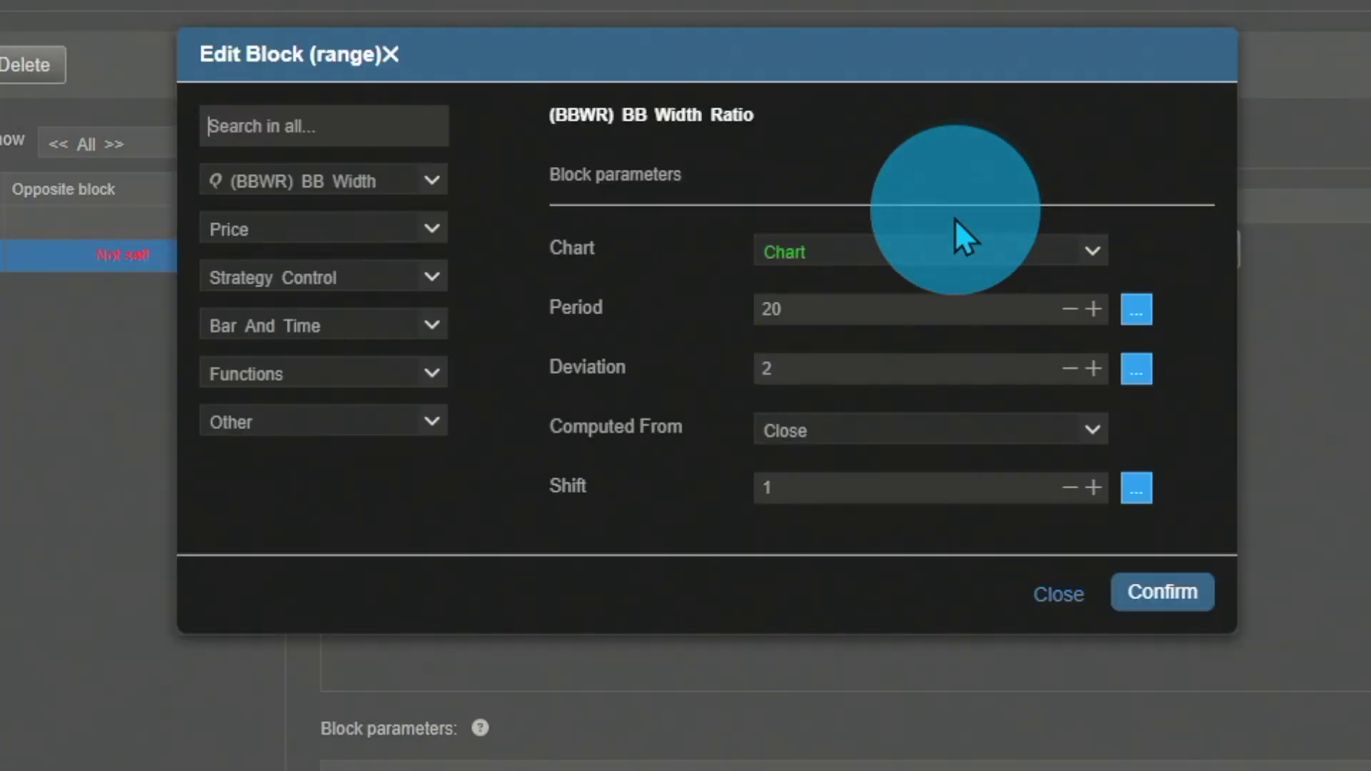
pyautogui.click(1136, 314)
pyautogui.click(1095, 357)
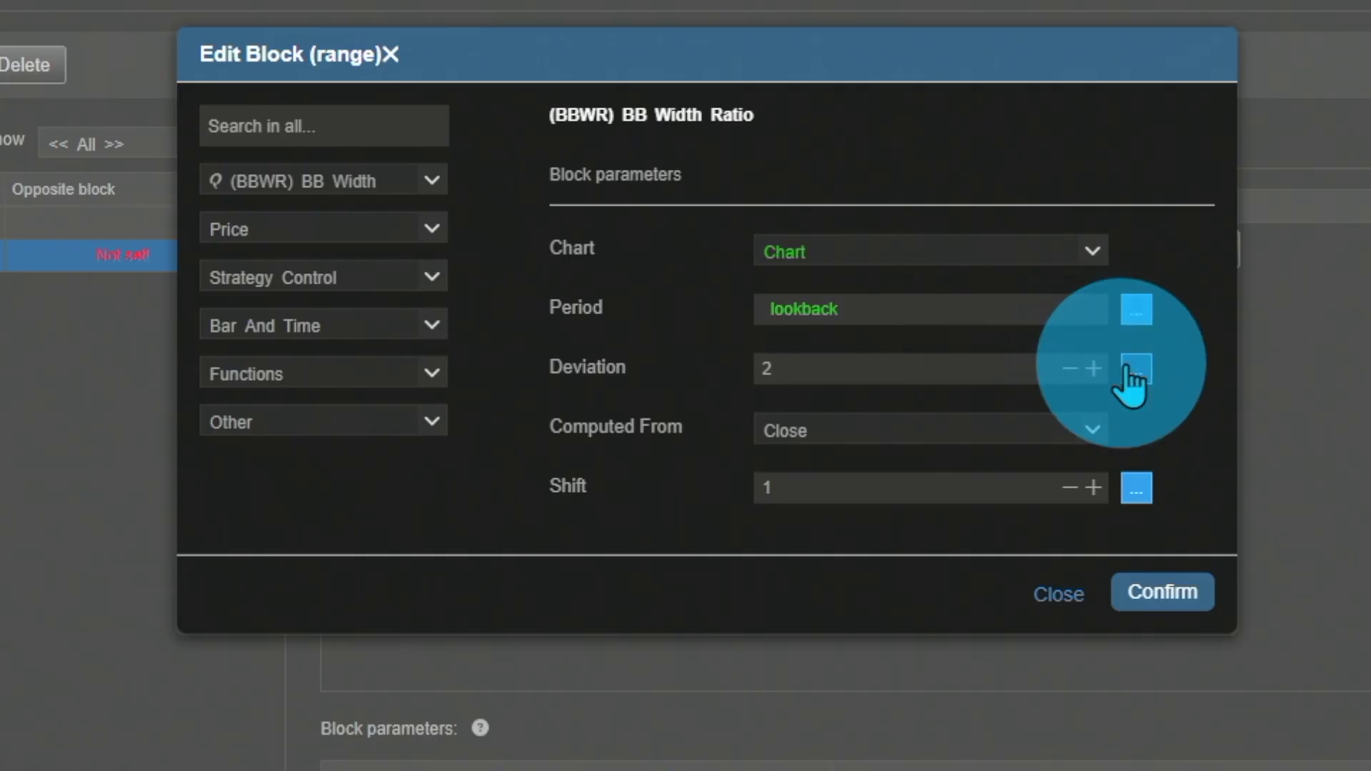
pyautogui.click(1132, 372)
pyautogui.click(1081, 413)
pyautogui.click(1163, 596)
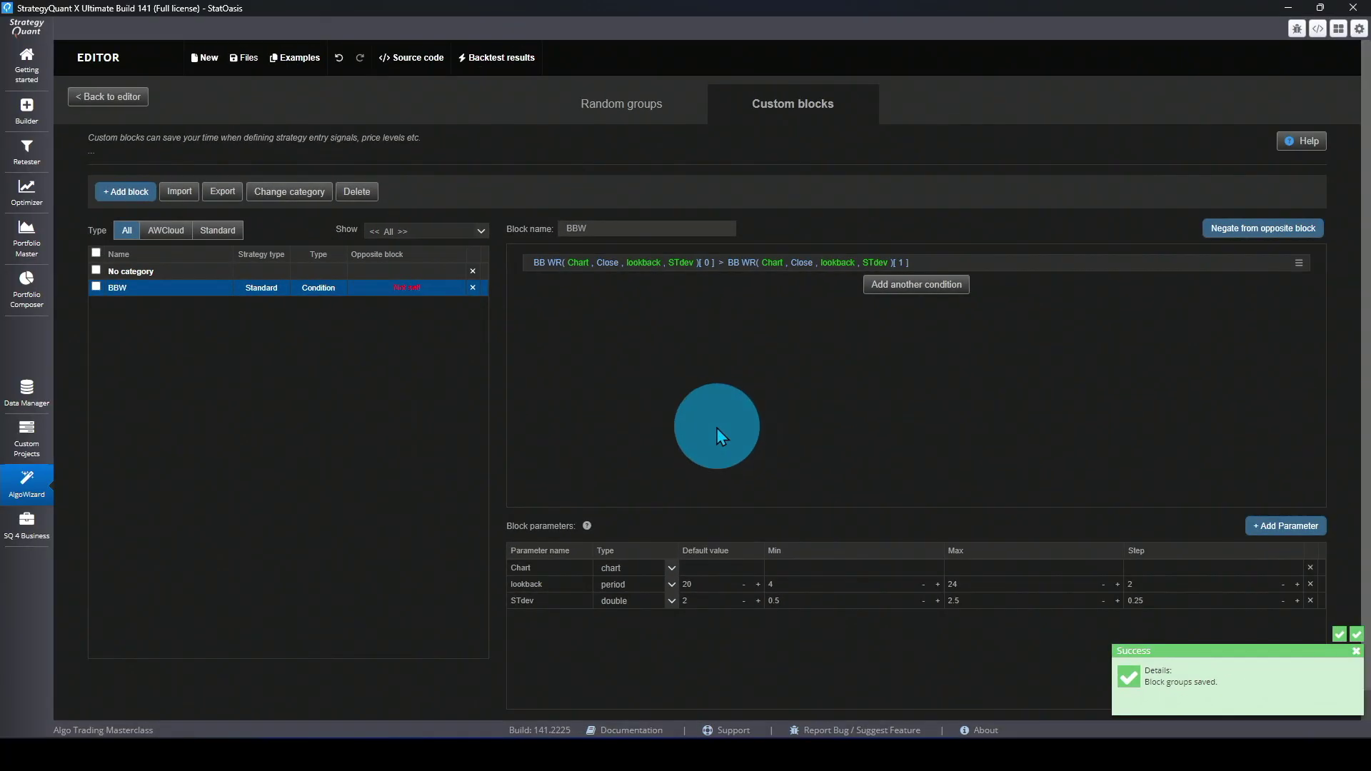
# - Duplicate the BBW custom block and rename the copy as BBW val down
pyautogui.click(207, 289)
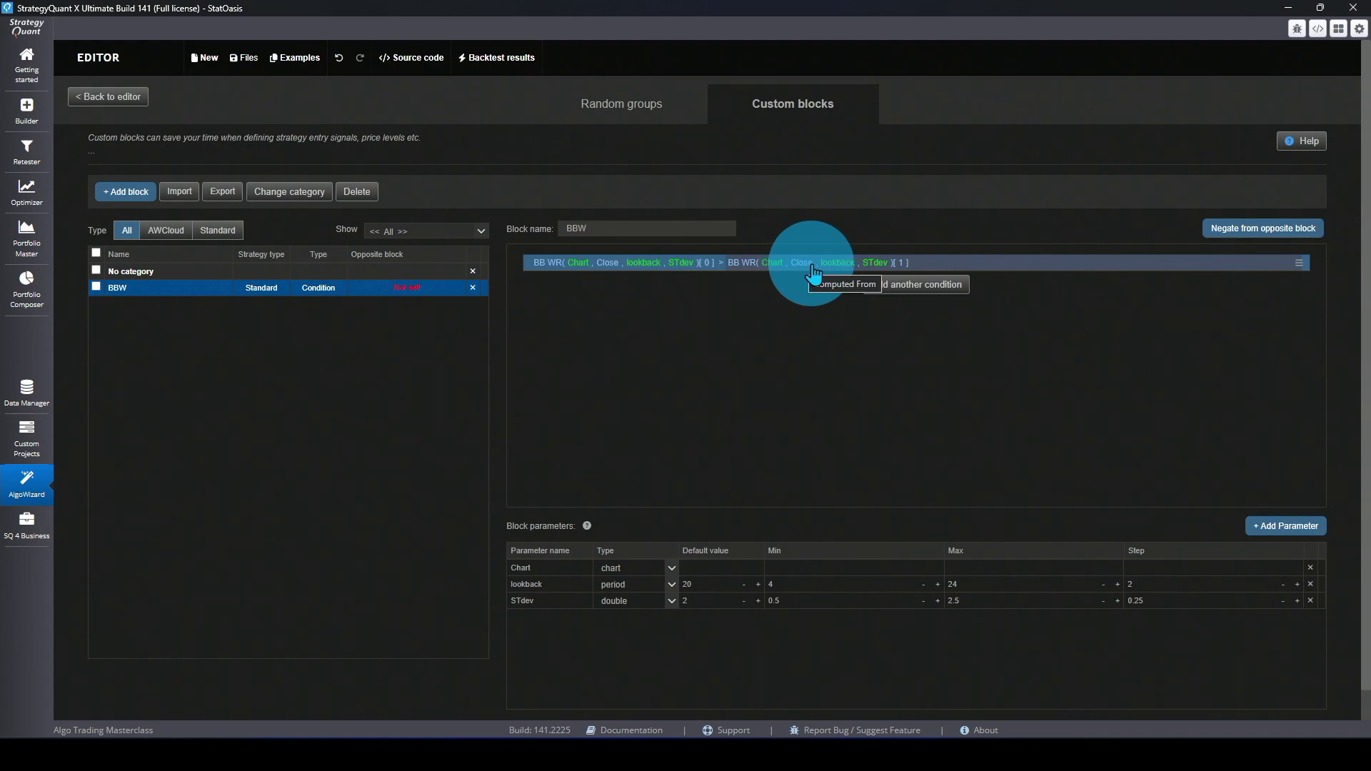
pyautogui.rightClick(199, 295)
pyautogui.click(250, 316)
pyautogui.click(214, 306)
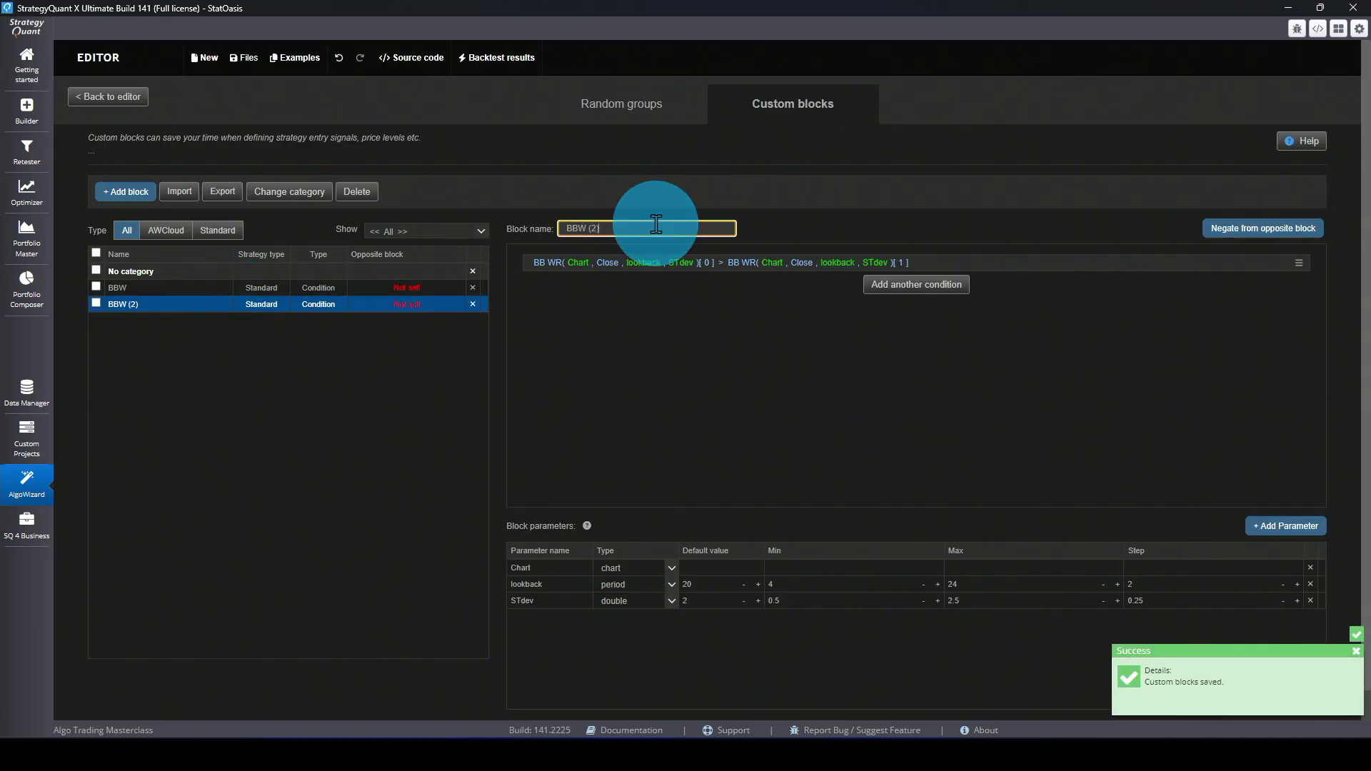
pyautogui.write('val down')
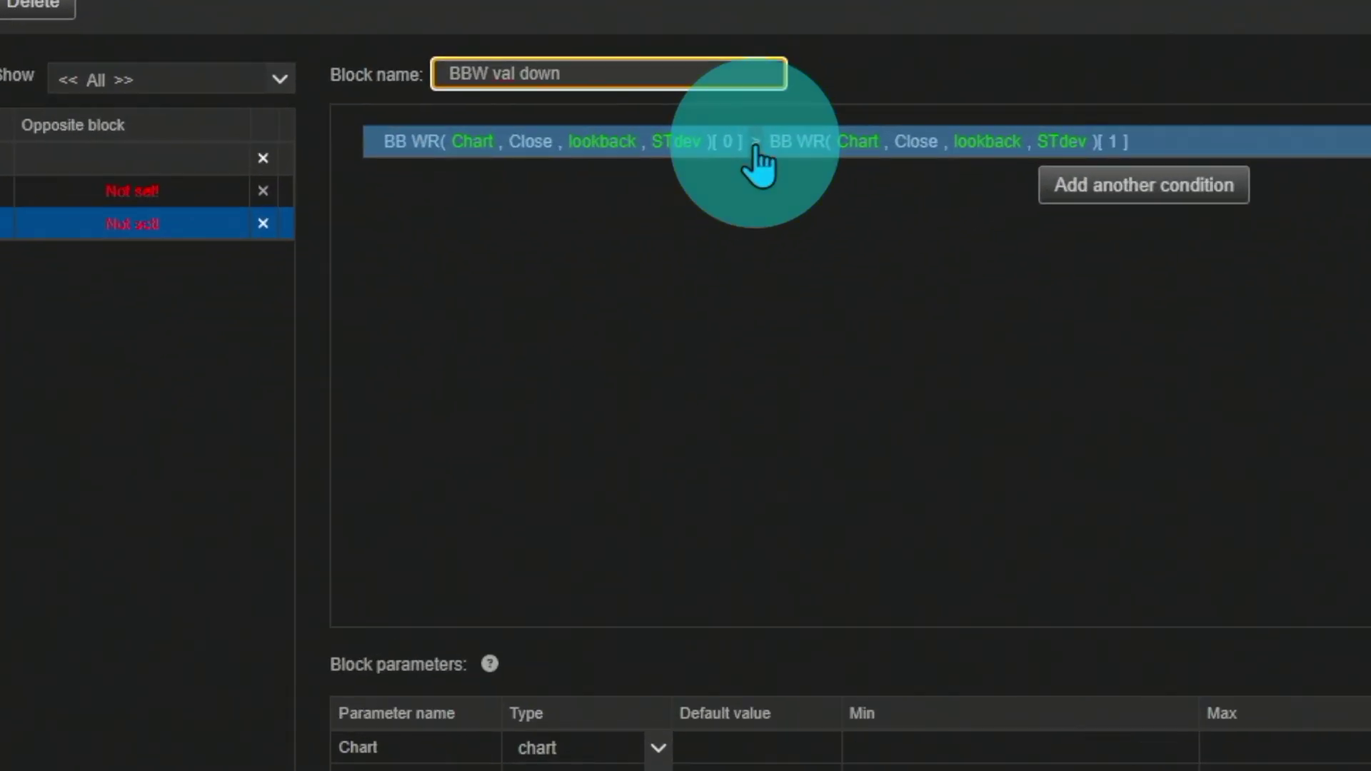
# - Change the comparison in the BBW val down condition to (<) Is lower
pyautogui.click(721, 273)
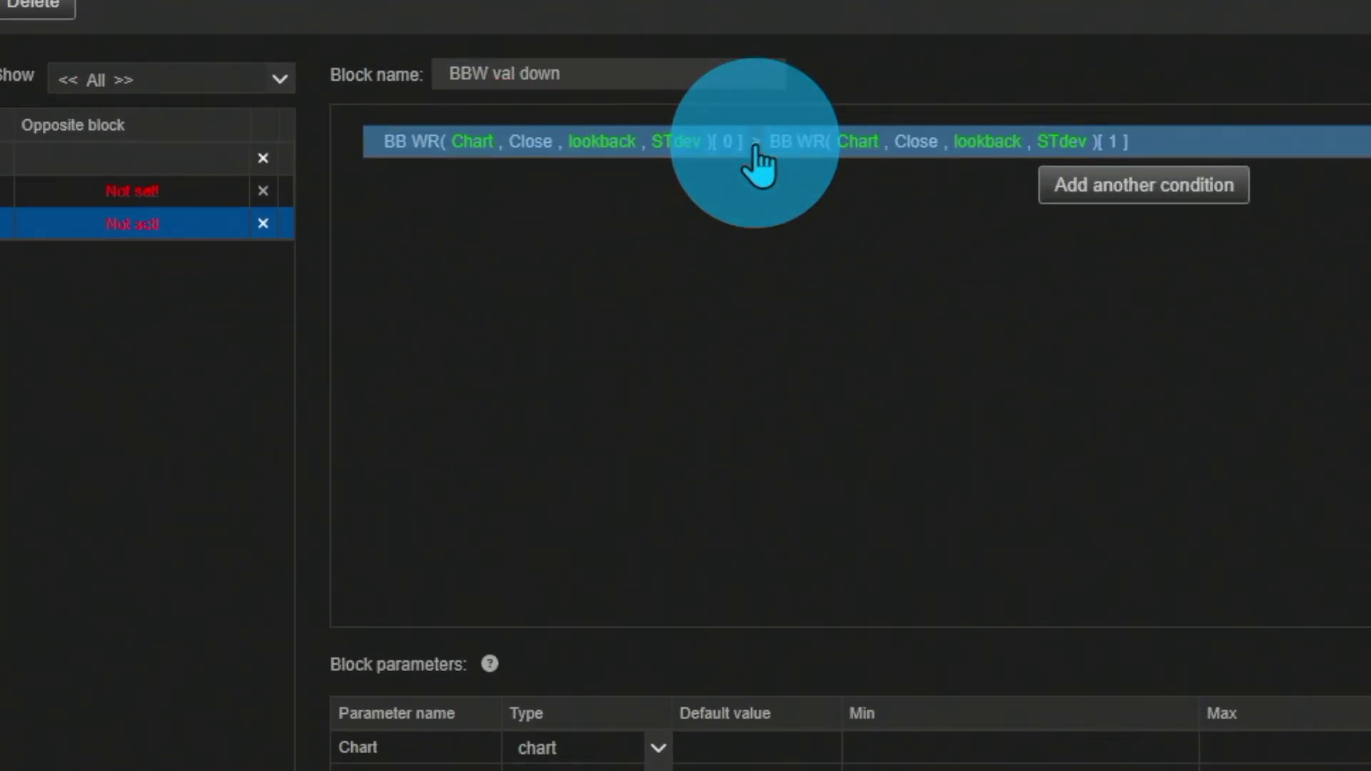
pyautogui.click(760, 141)
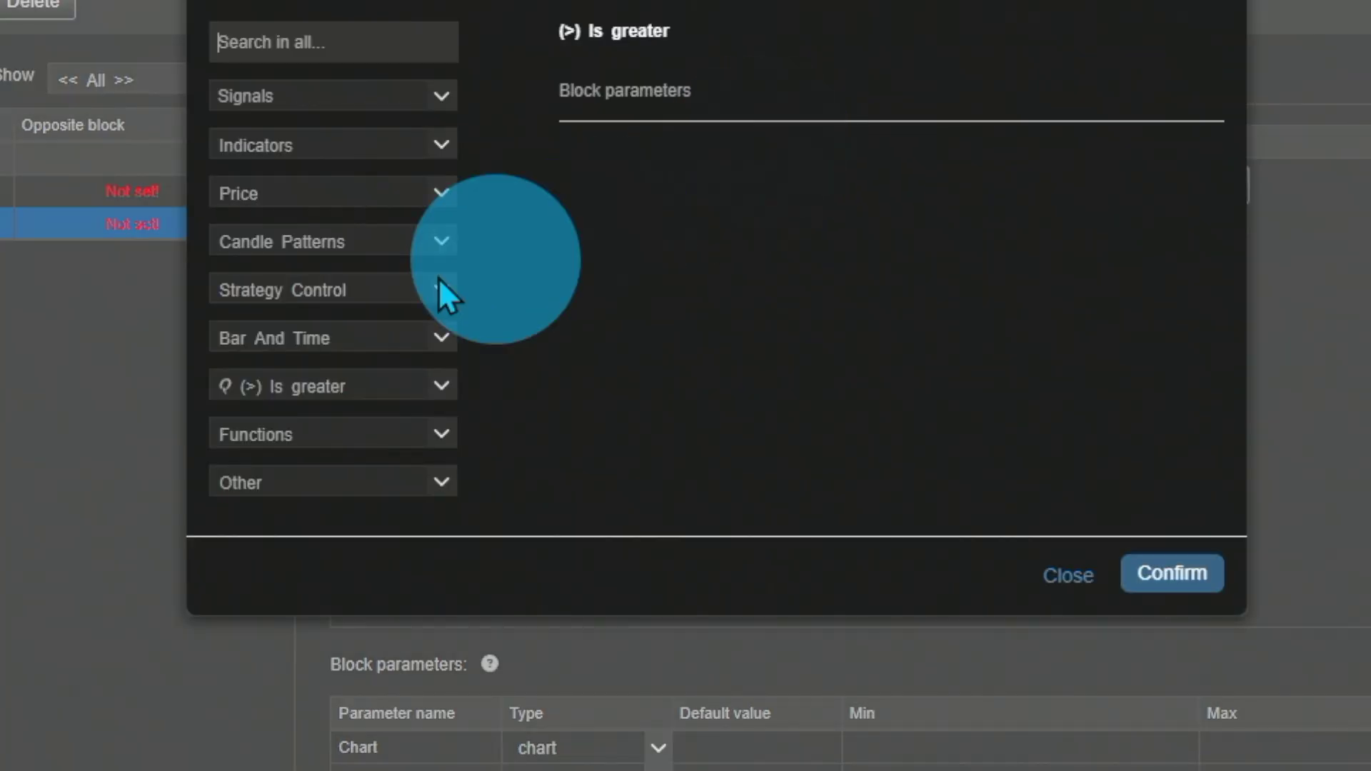
pyautogui.click(359, 389)
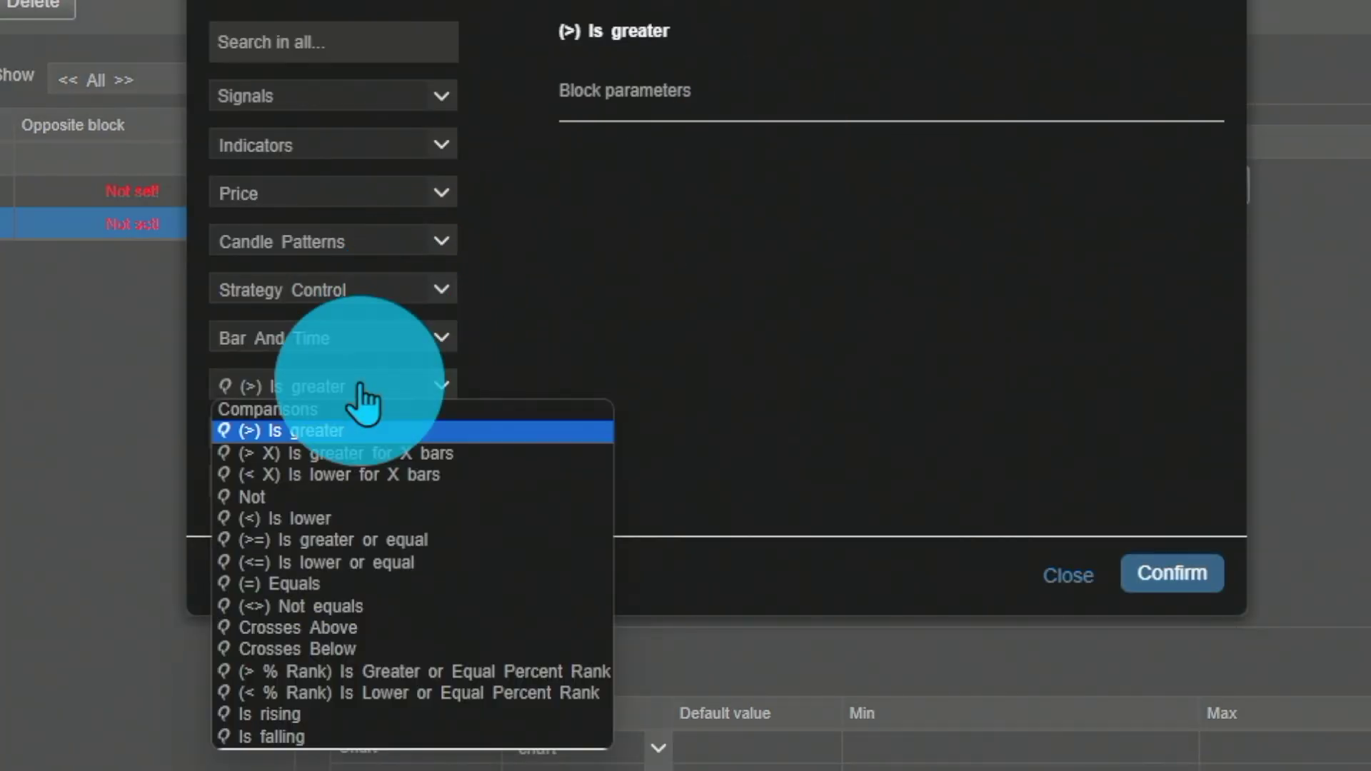
pyautogui.click(327, 517)
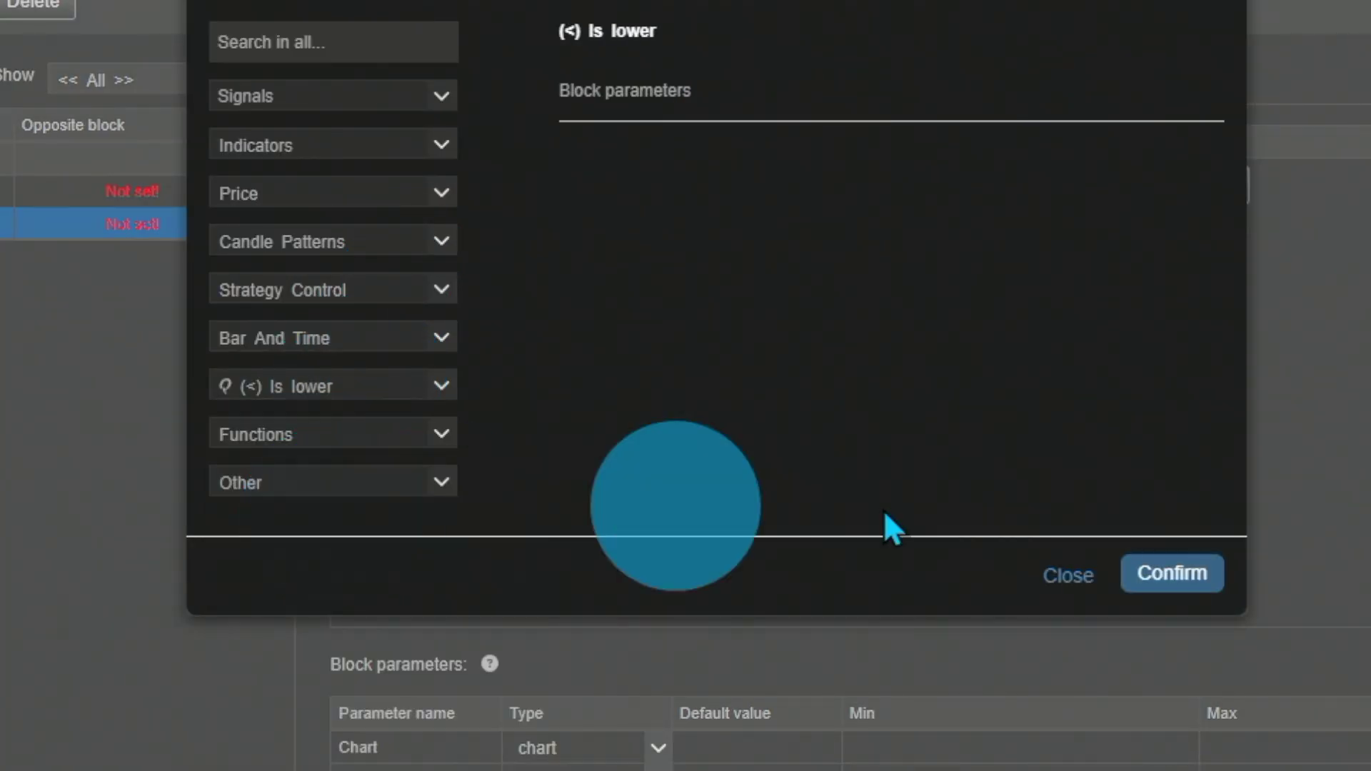
pyautogui.click(1175, 575)
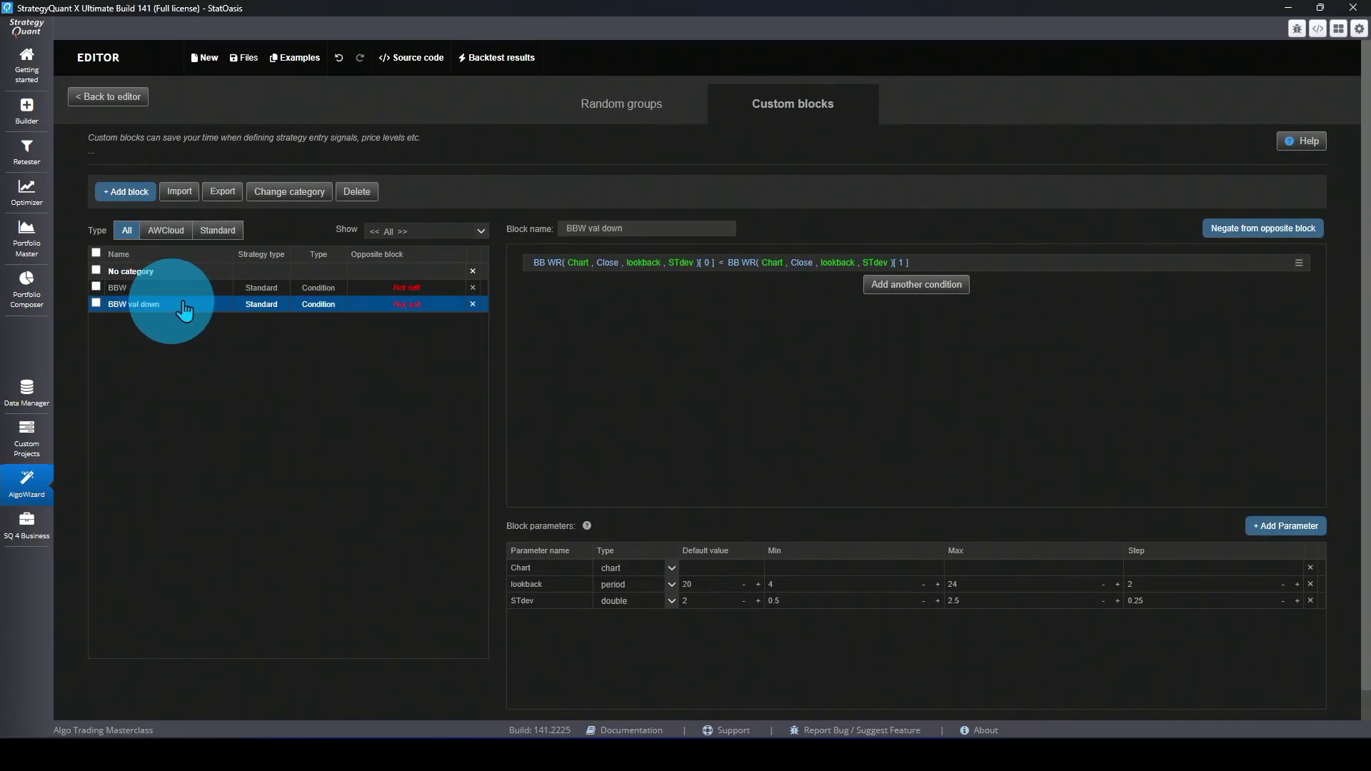
# - Assign the existing block BBW val down as the opposite block of BBW
pyautogui.click(407, 287)
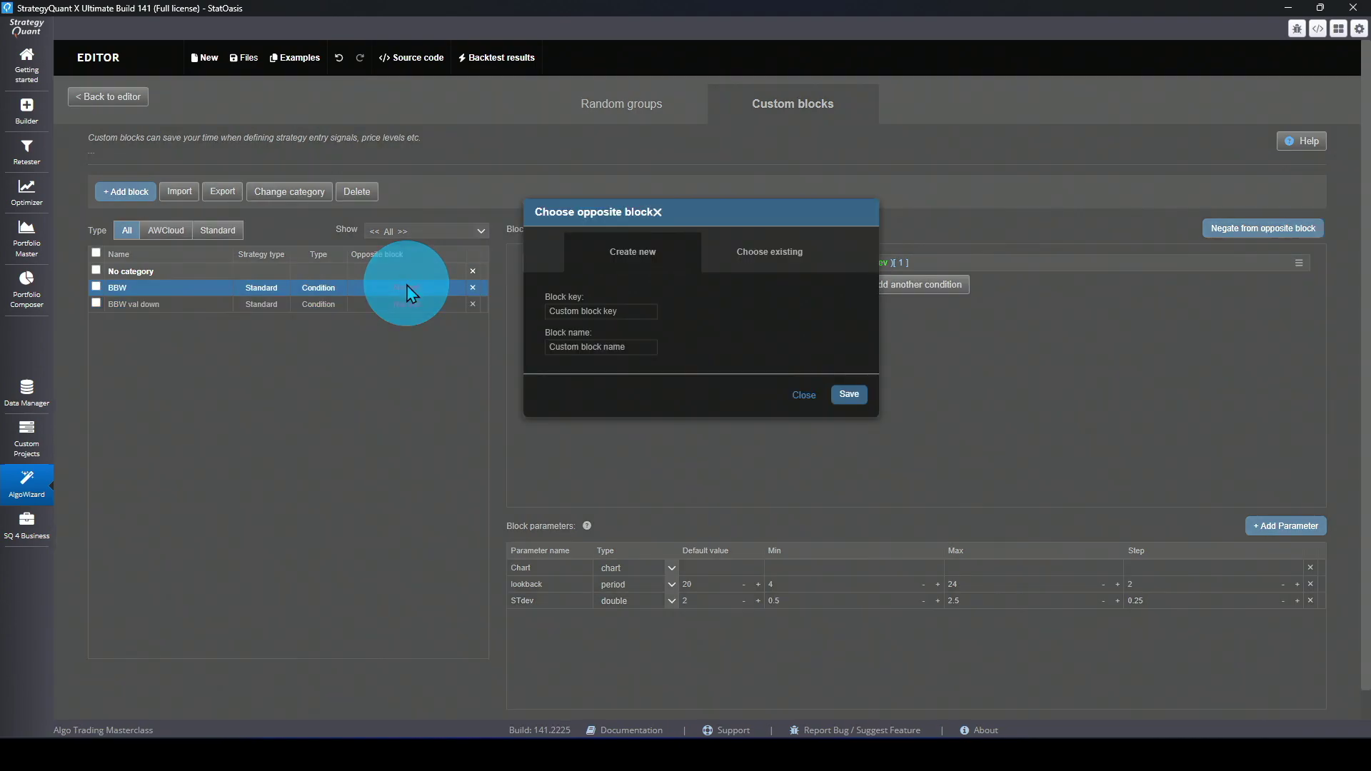
pyautogui.click(769, 259)
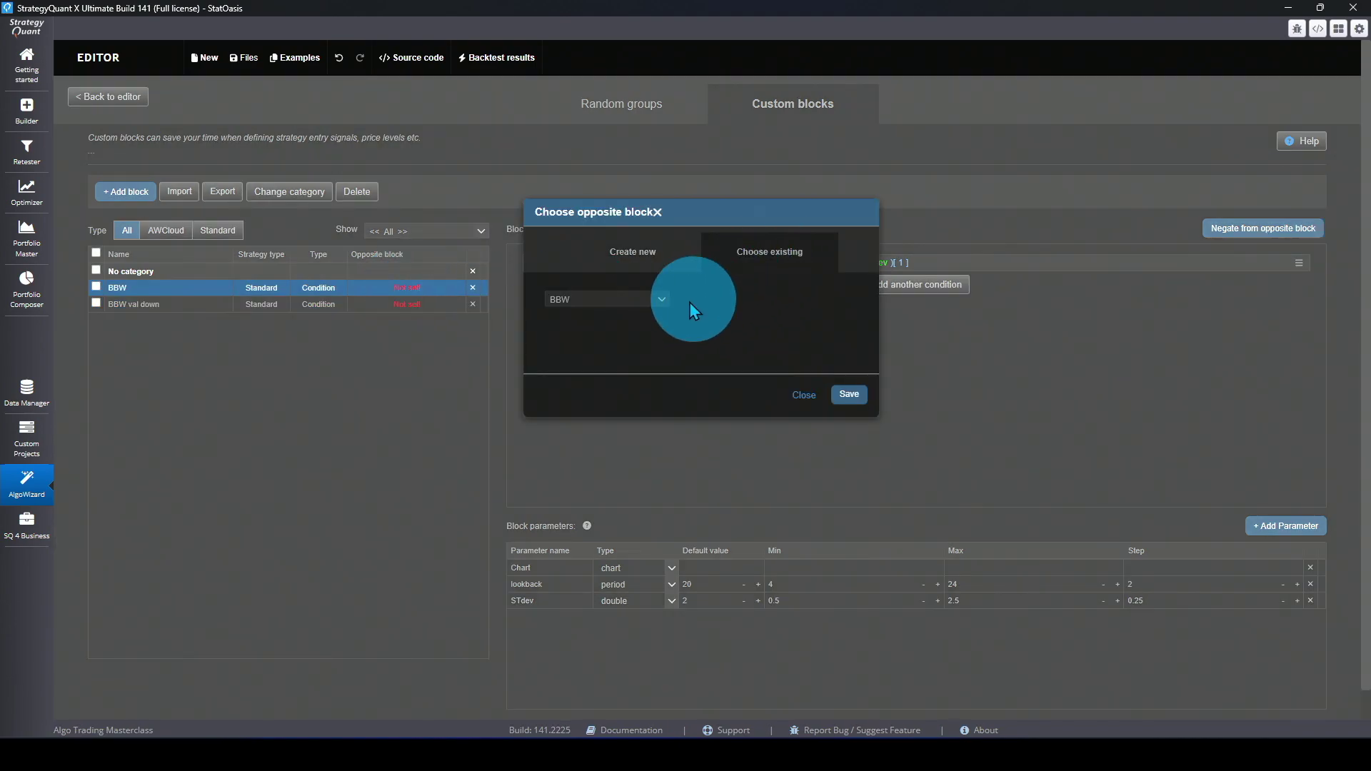
pyautogui.click(663, 300)
pyautogui.click(619, 320)
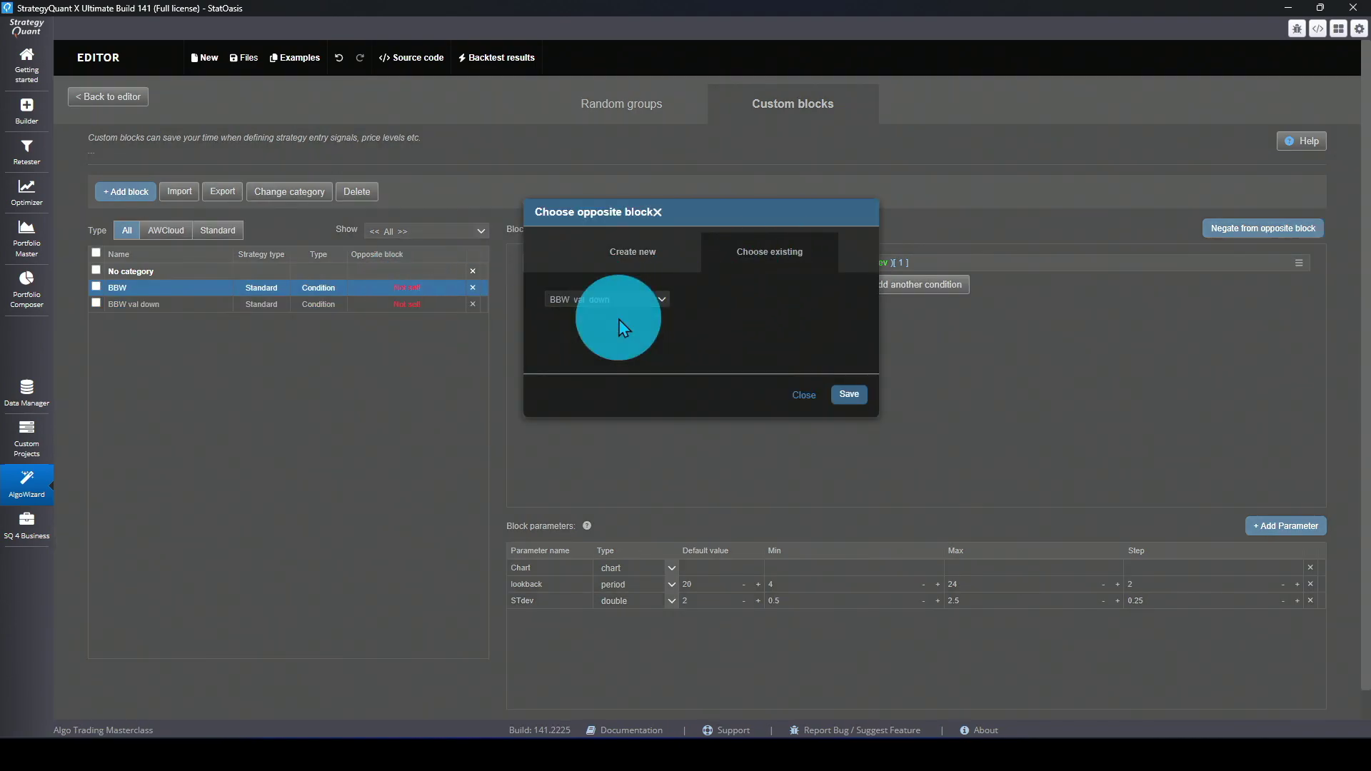
pyautogui.click(847, 393)
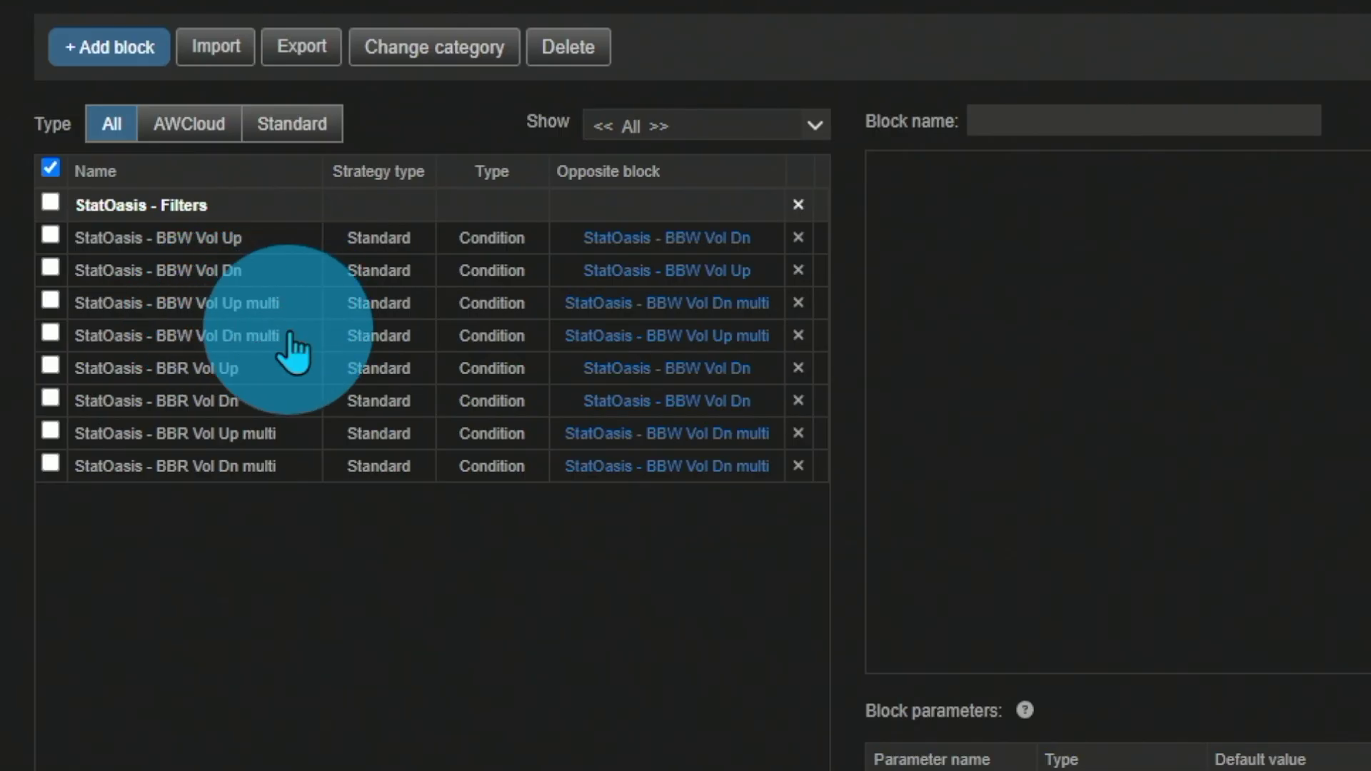
# - View the definition of the StatOasis - BBR Vol Up custom block, and return to the Builder's building blocks settings
pyautogui.click(275, 368)
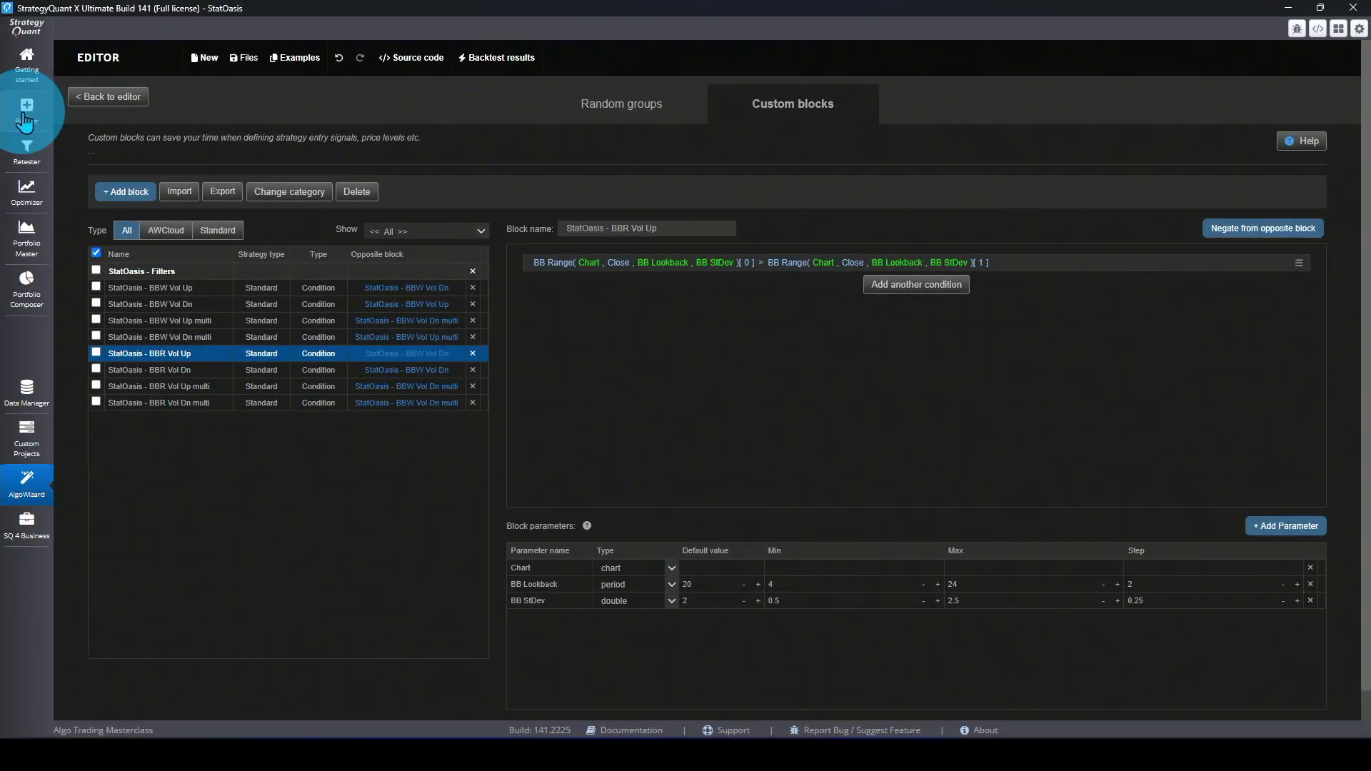
pyautogui.click(24, 118)
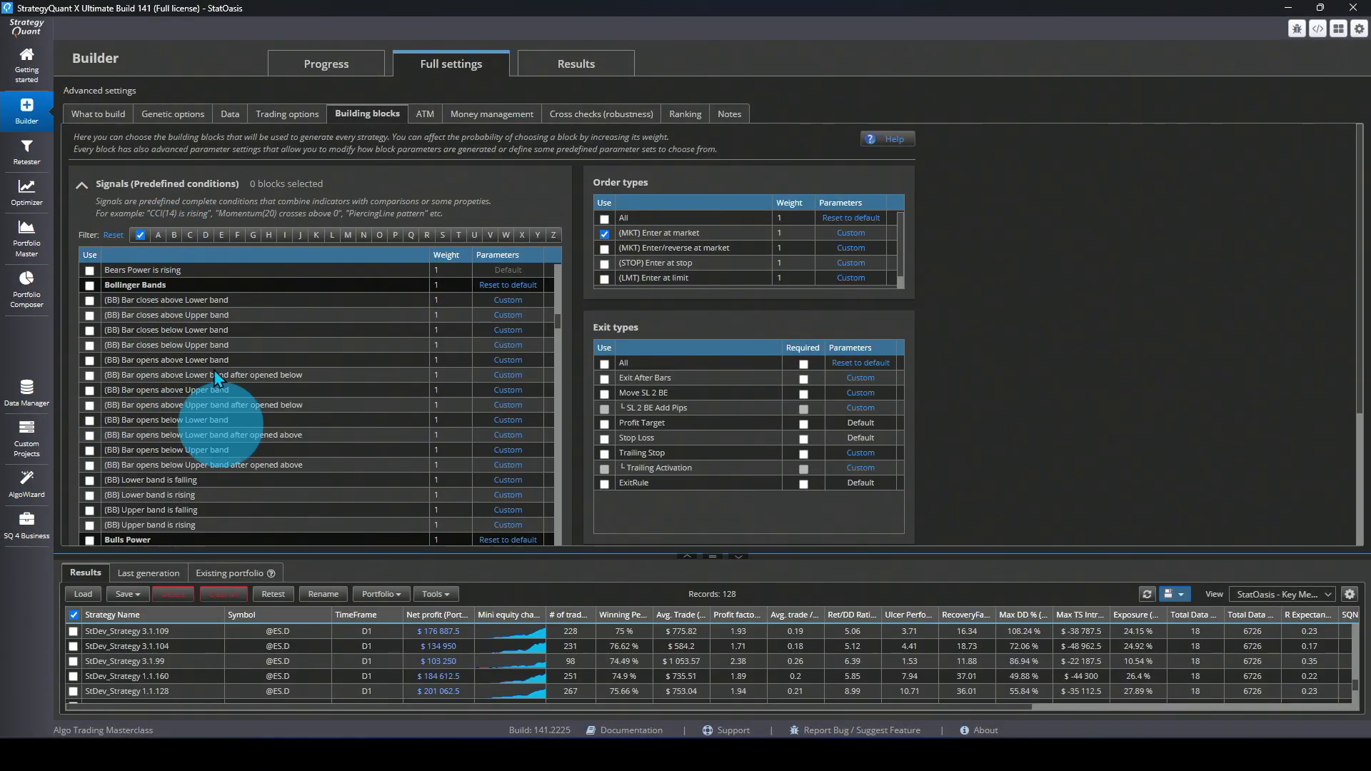
# - Enable the whole StatOasis - Filters signal group, then run the strategy build and stop it
pyautogui.scroll(-20, 553, 332)
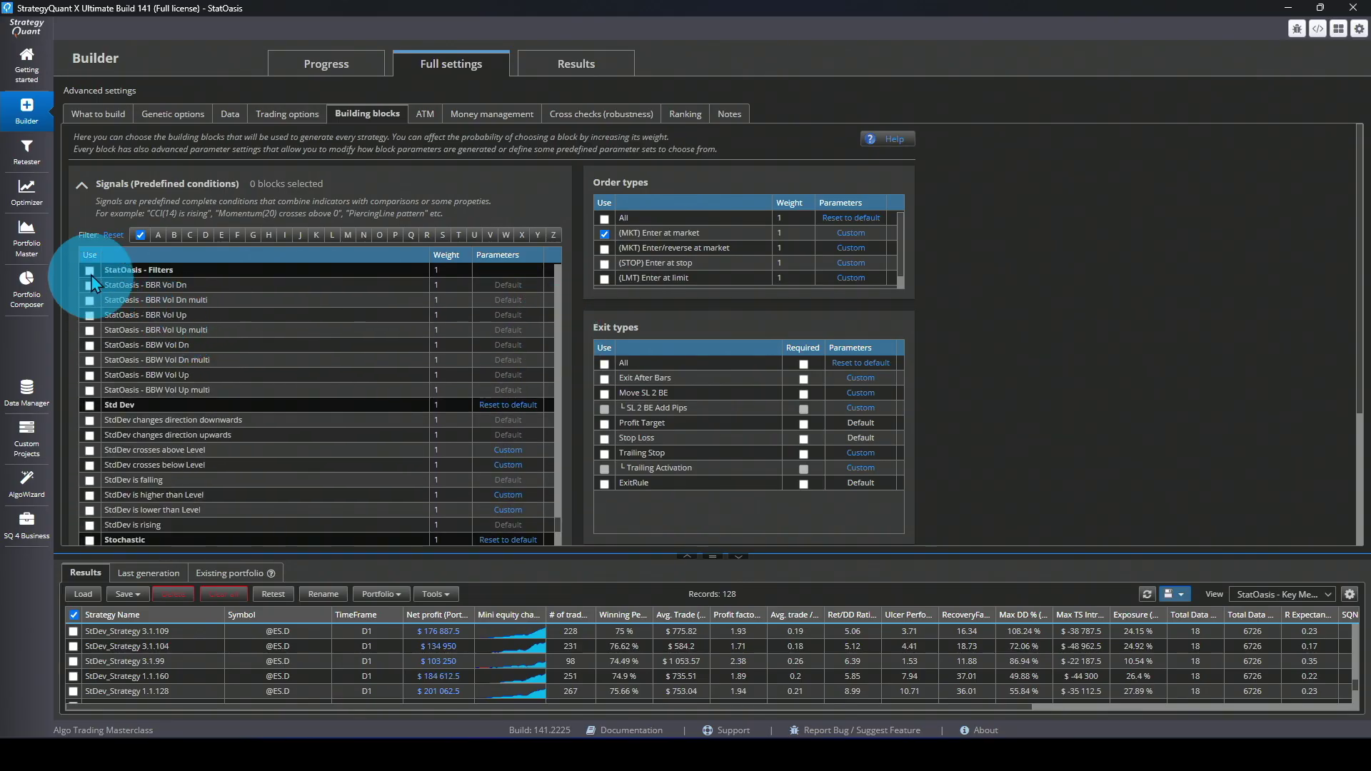
pyautogui.click(89, 271)
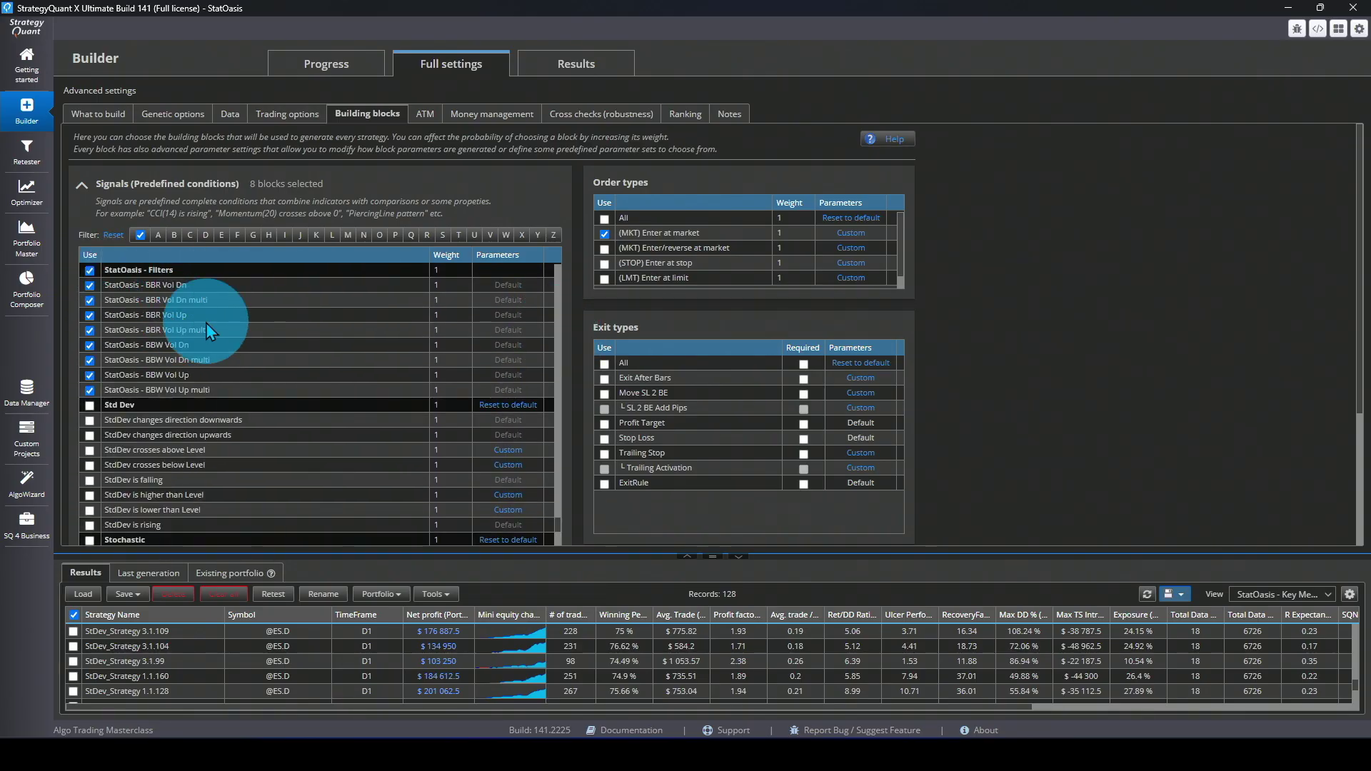
pyautogui.click(330, 64)
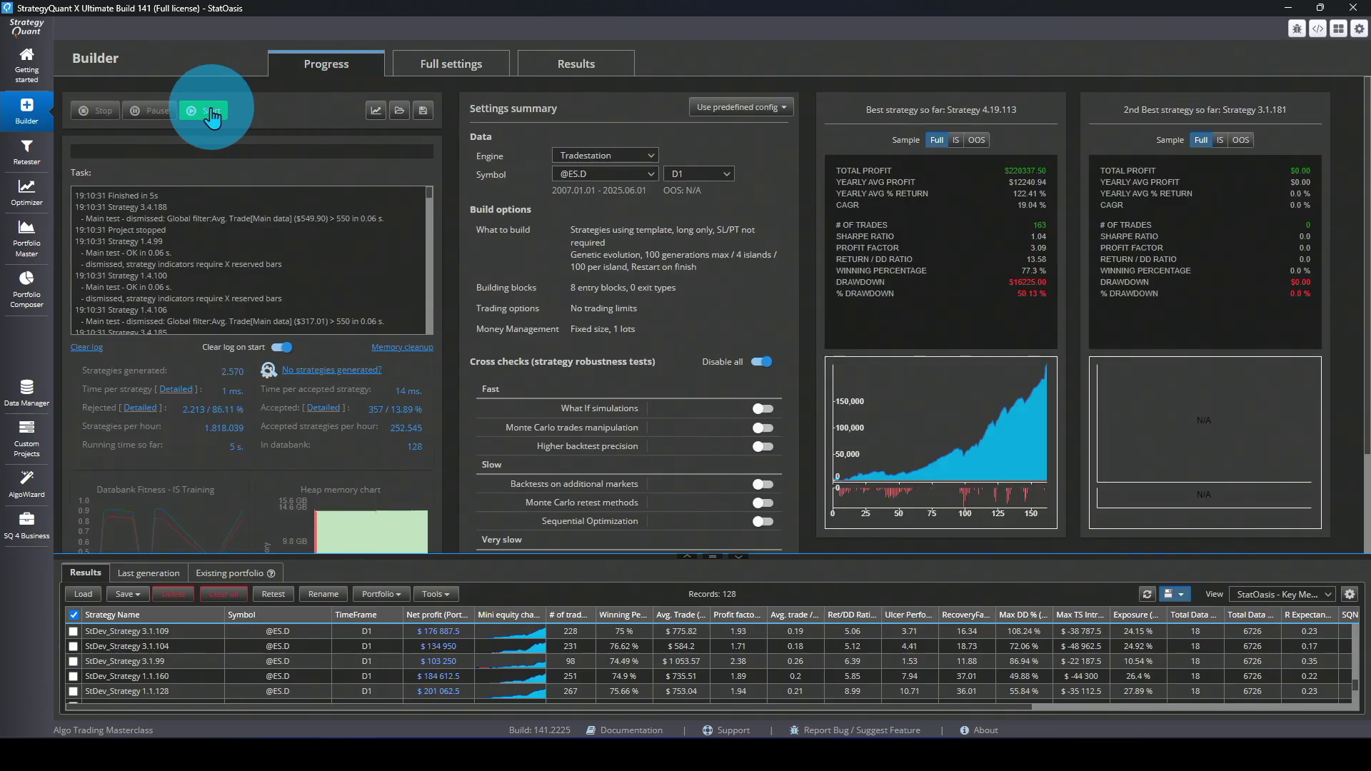
pyautogui.click(212, 114)
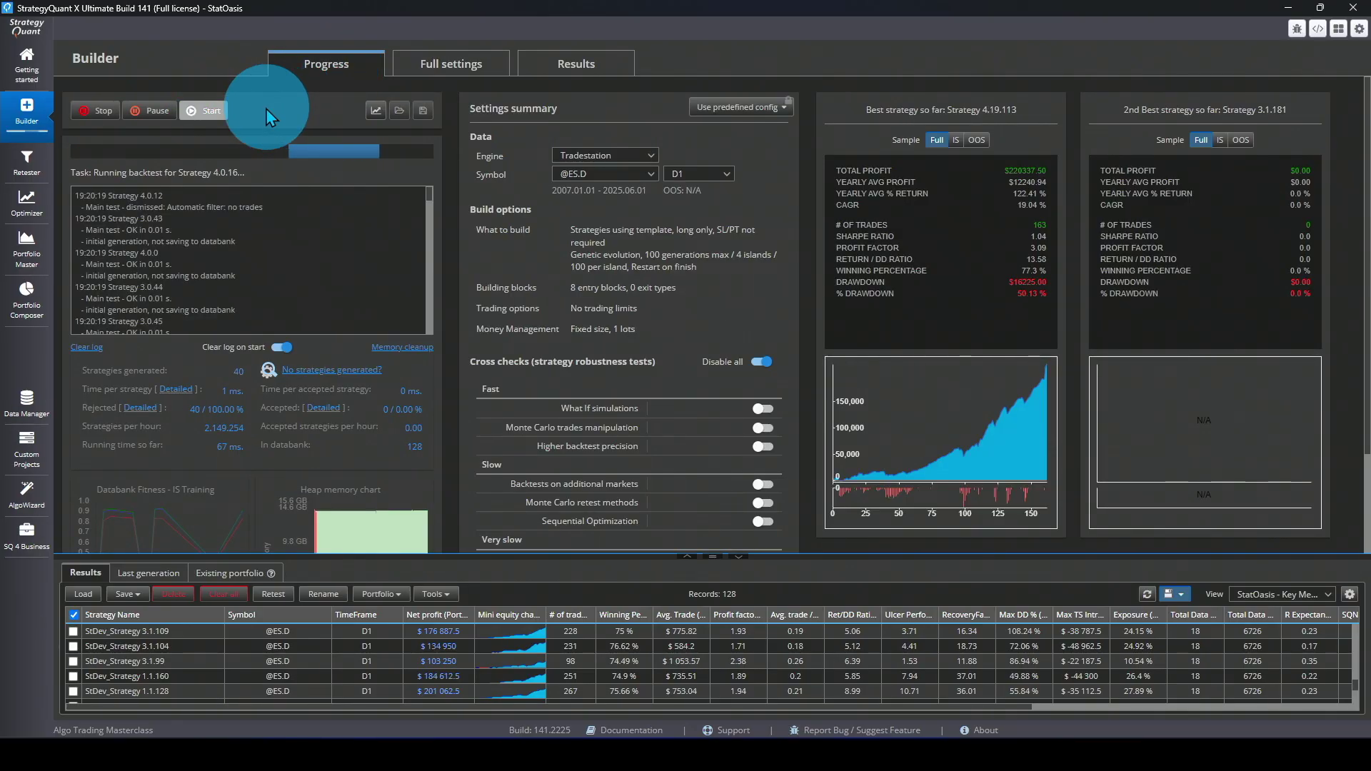
pyautogui.click(98, 110)
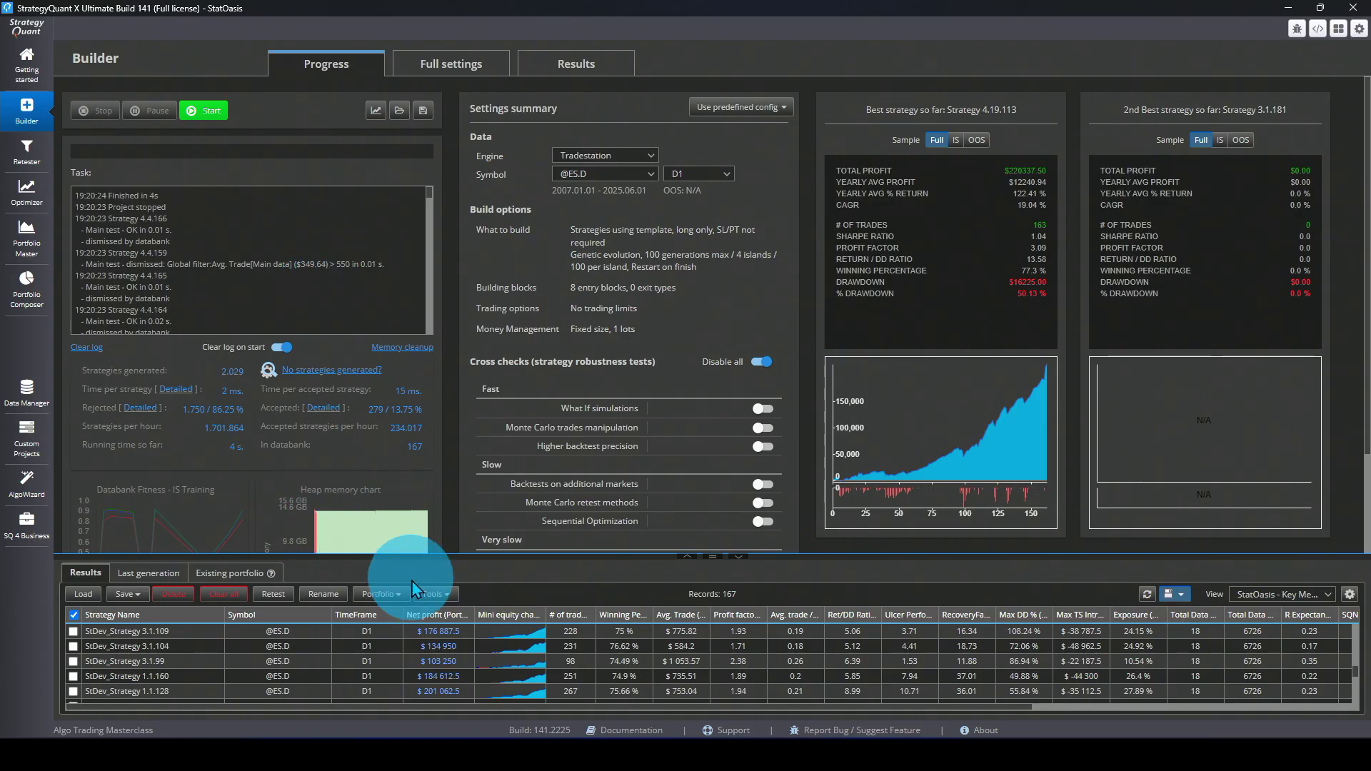
# - Select the newly generated strategies in the results databank and rename them with the prefix BB_
pyautogui.click(691, 564)
pyautogui.hotkey('ctrl', 'a')
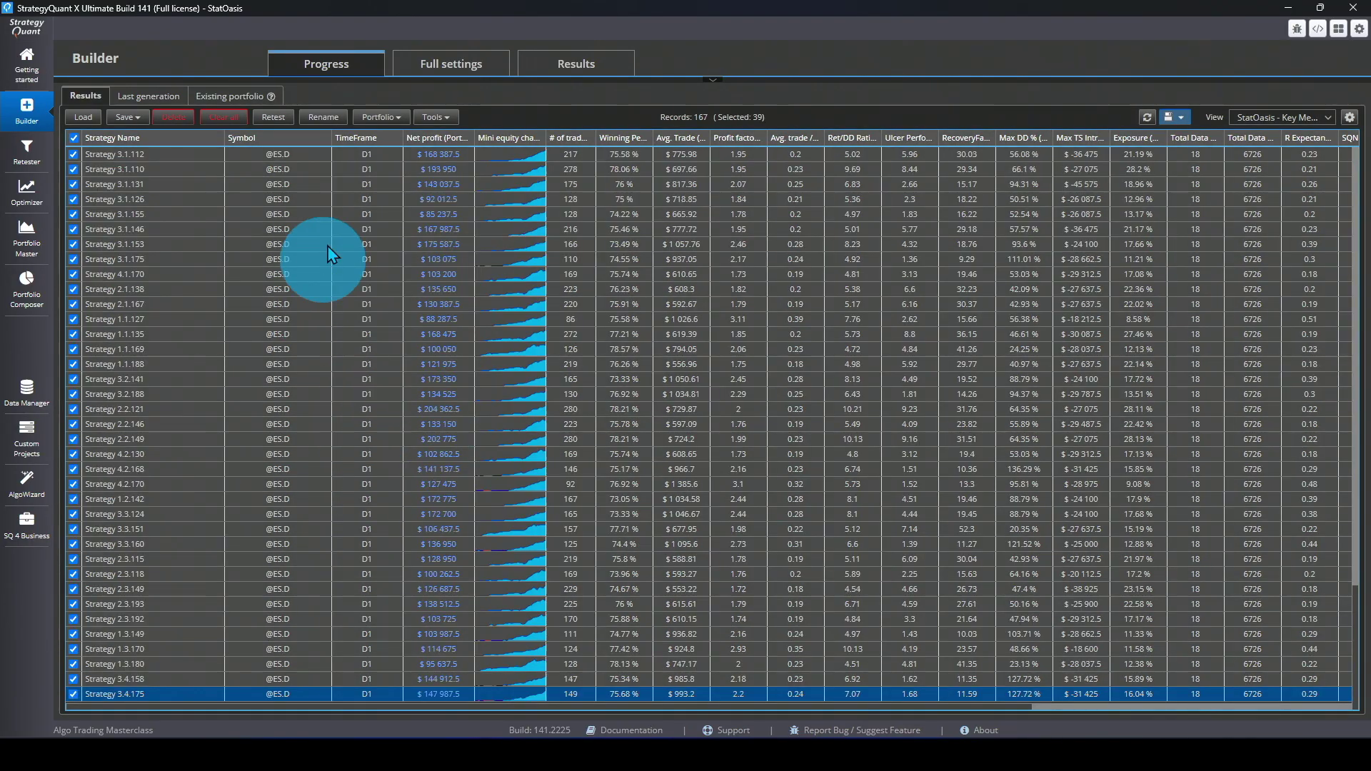
pyautogui.click(323, 116)
pyautogui.click(567, 371)
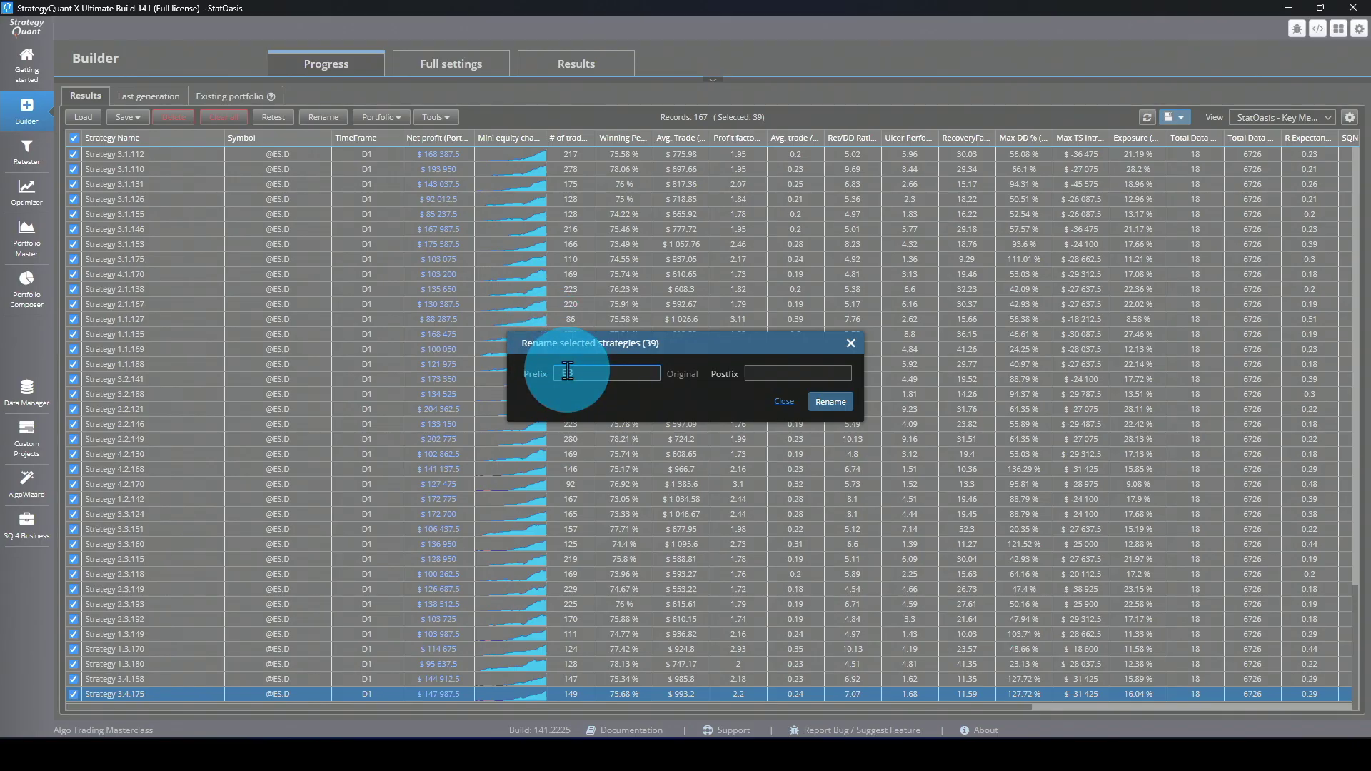
pyautogui.click(764, 424)
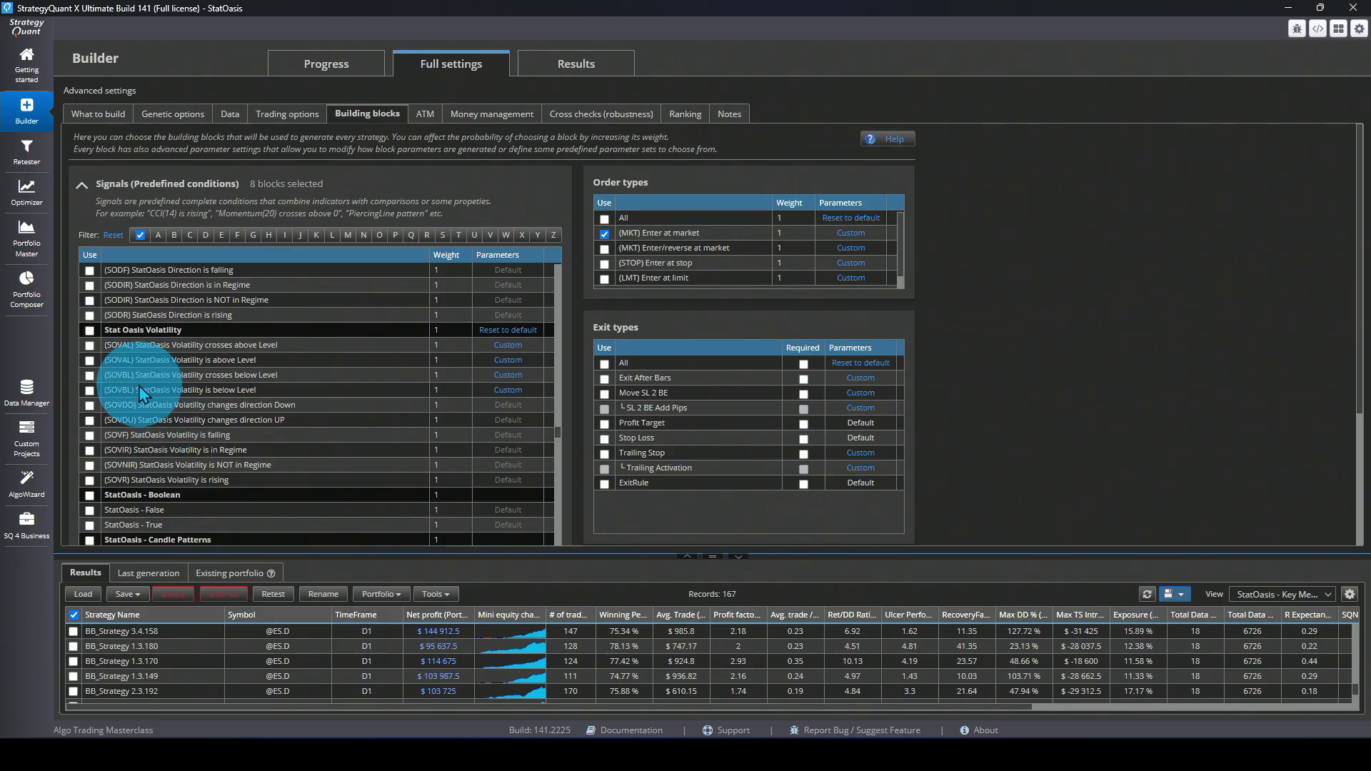
# - Enable the whole Stat Oasis Volatility signal group and check which SO volatility blocks are selected
pyautogui.click(90, 330)
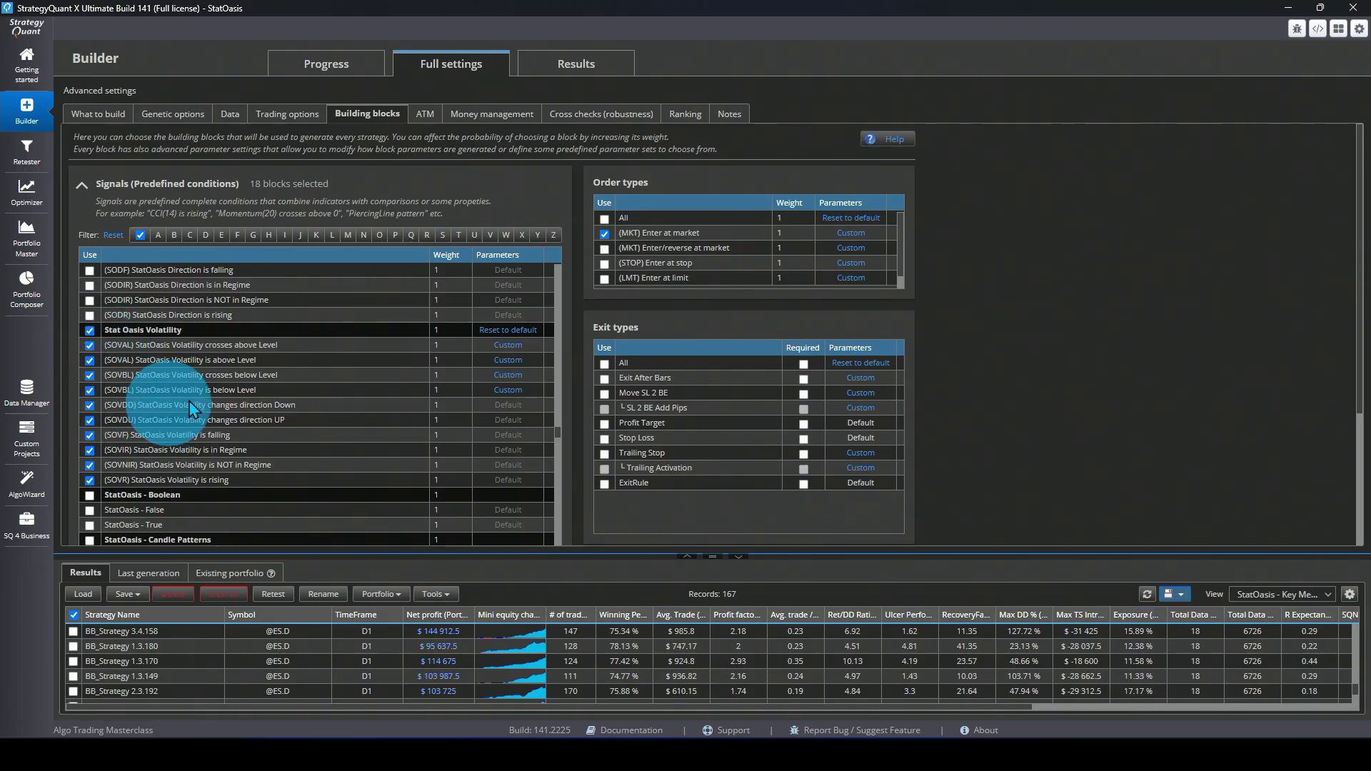
pyautogui.moveTo(560, 434); pyautogui.dragTo(569, 499)
pyautogui.click(118, 289)
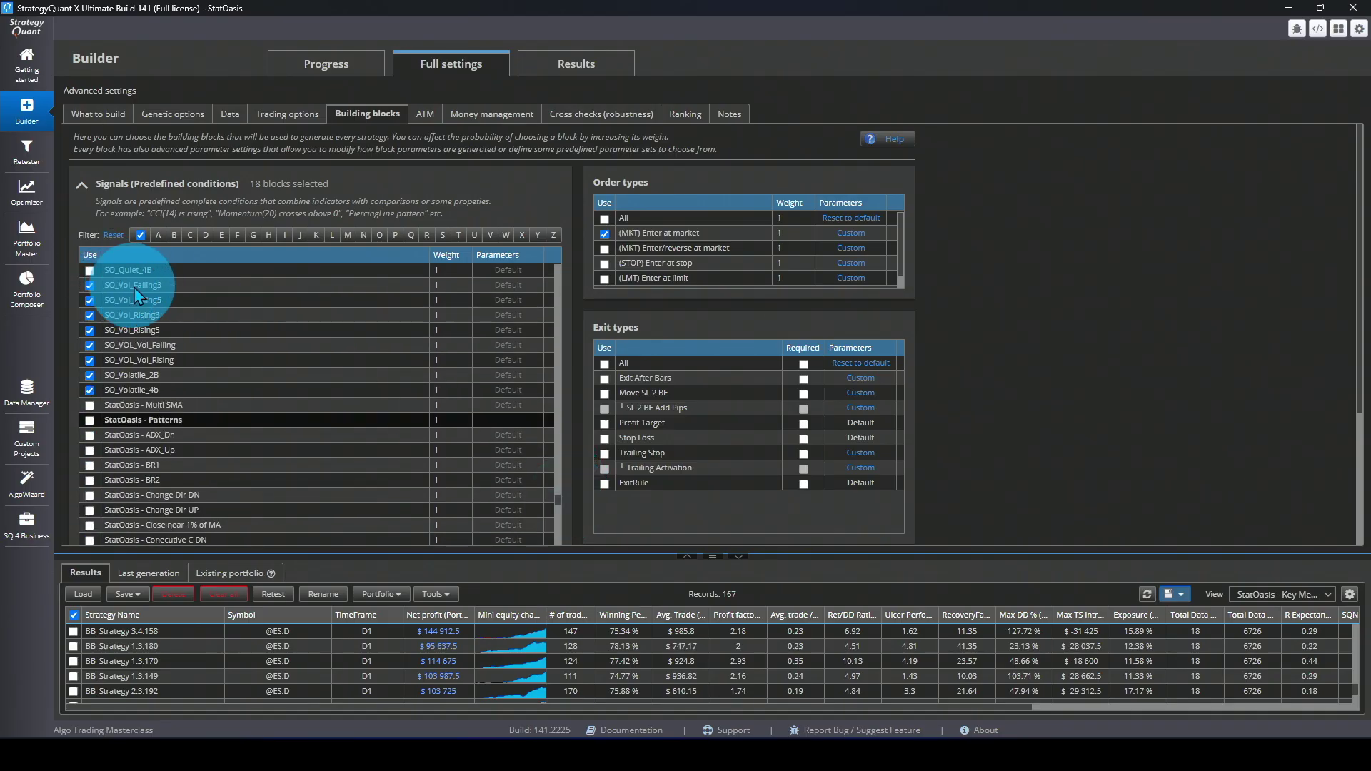
pyautogui.click(344, 72)
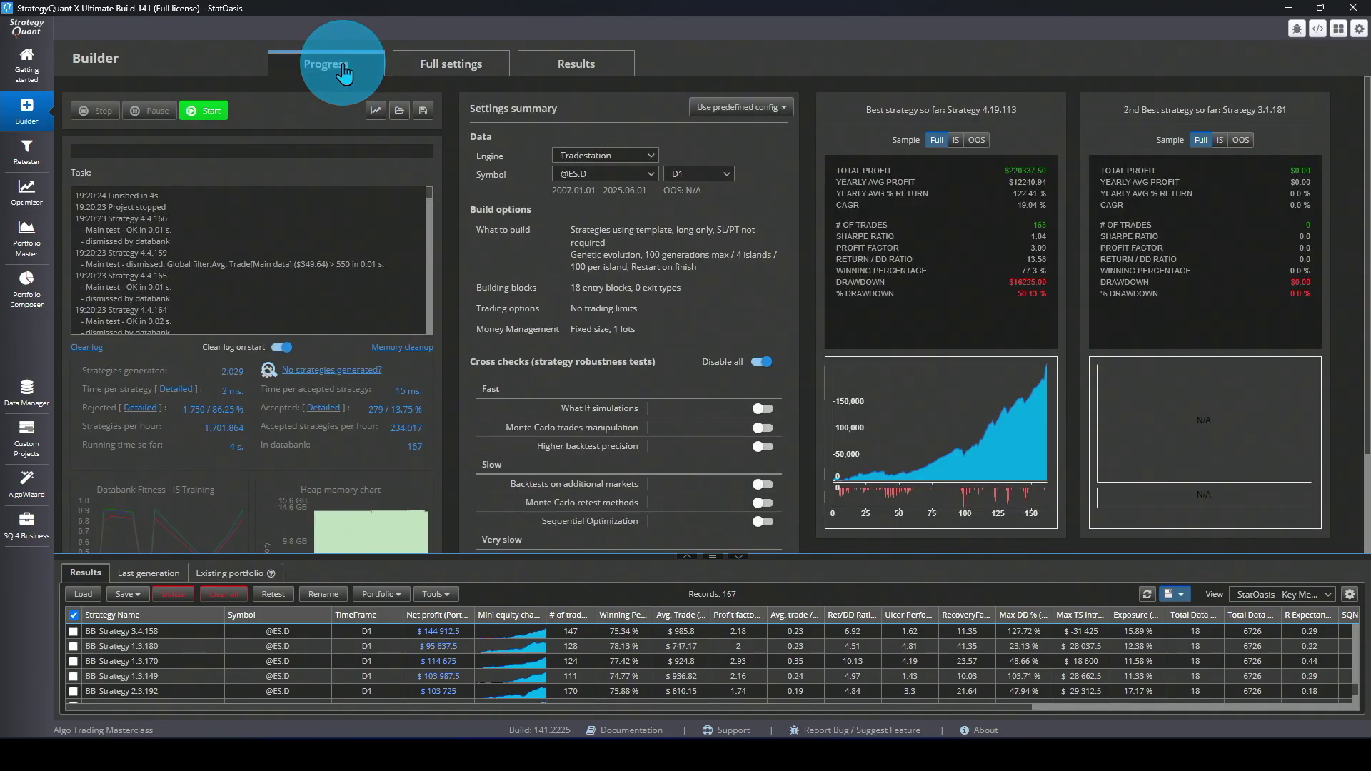
# - Check the ranking and custom filter settings, and start the strategy build
pyautogui.click(474, 72)
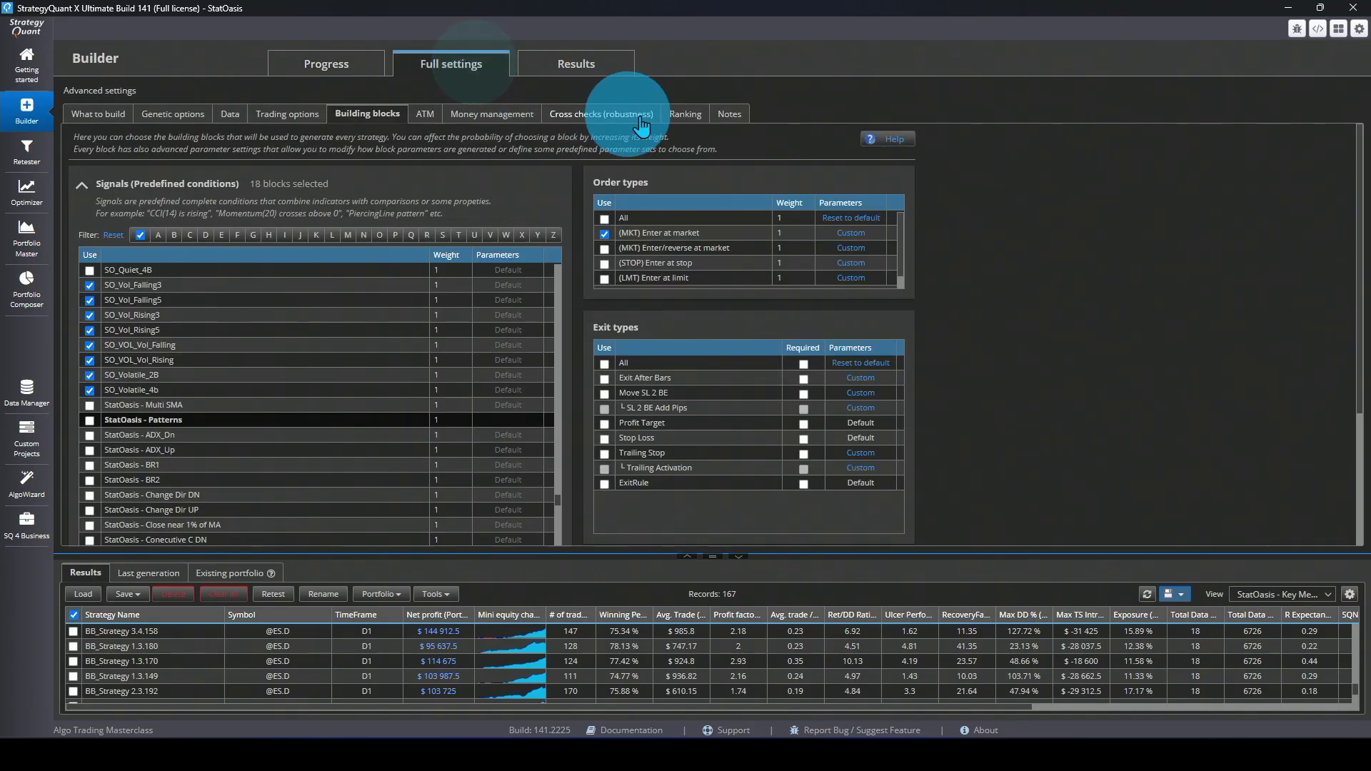
pyautogui.click(682, 114)
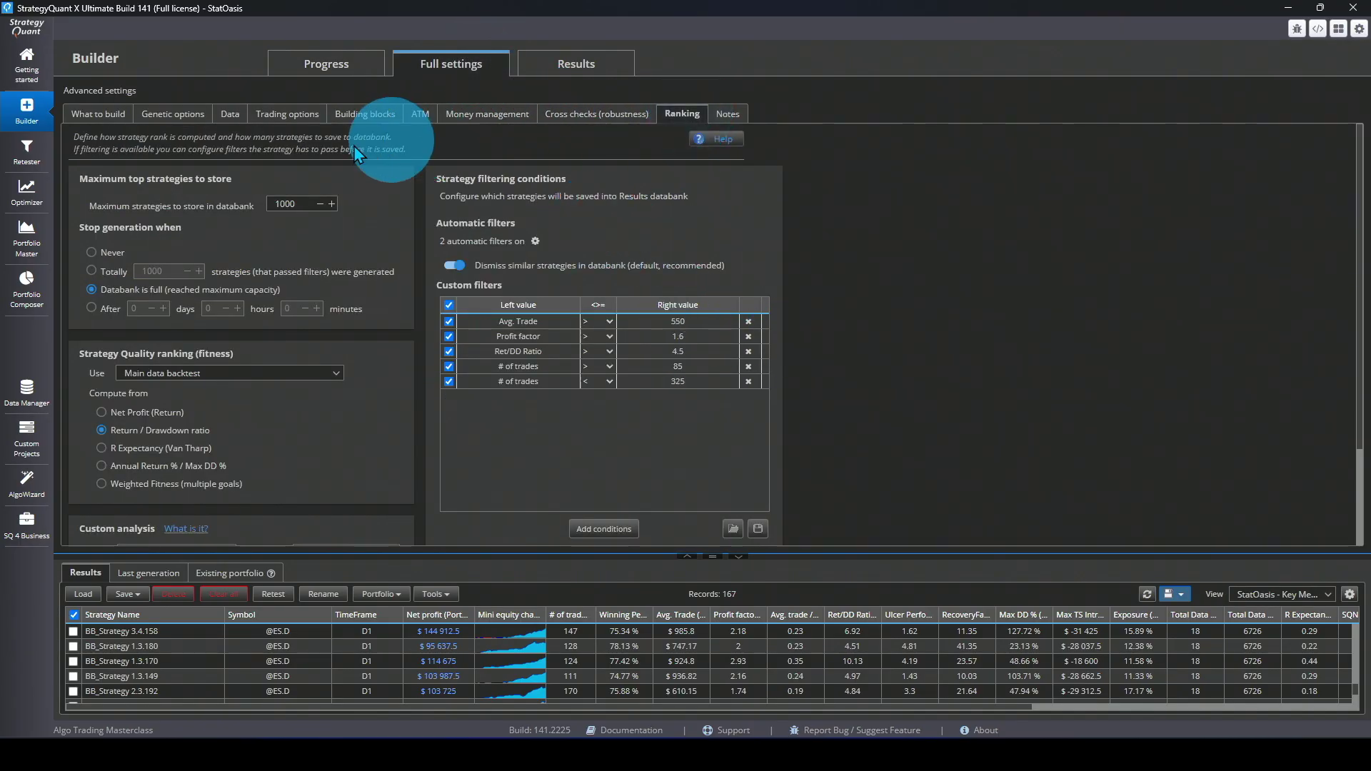
pyautogui.click(339, 61)
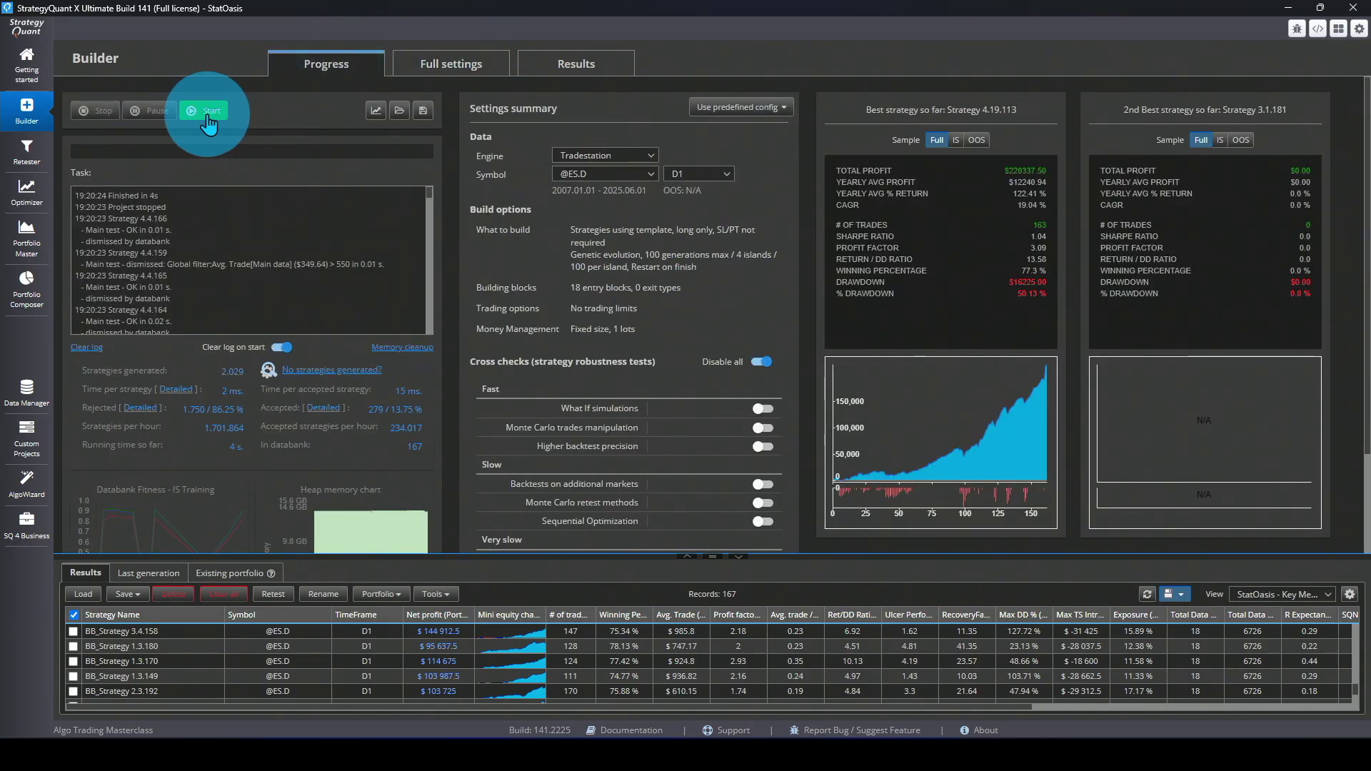
pyautogui.click(207, 116)
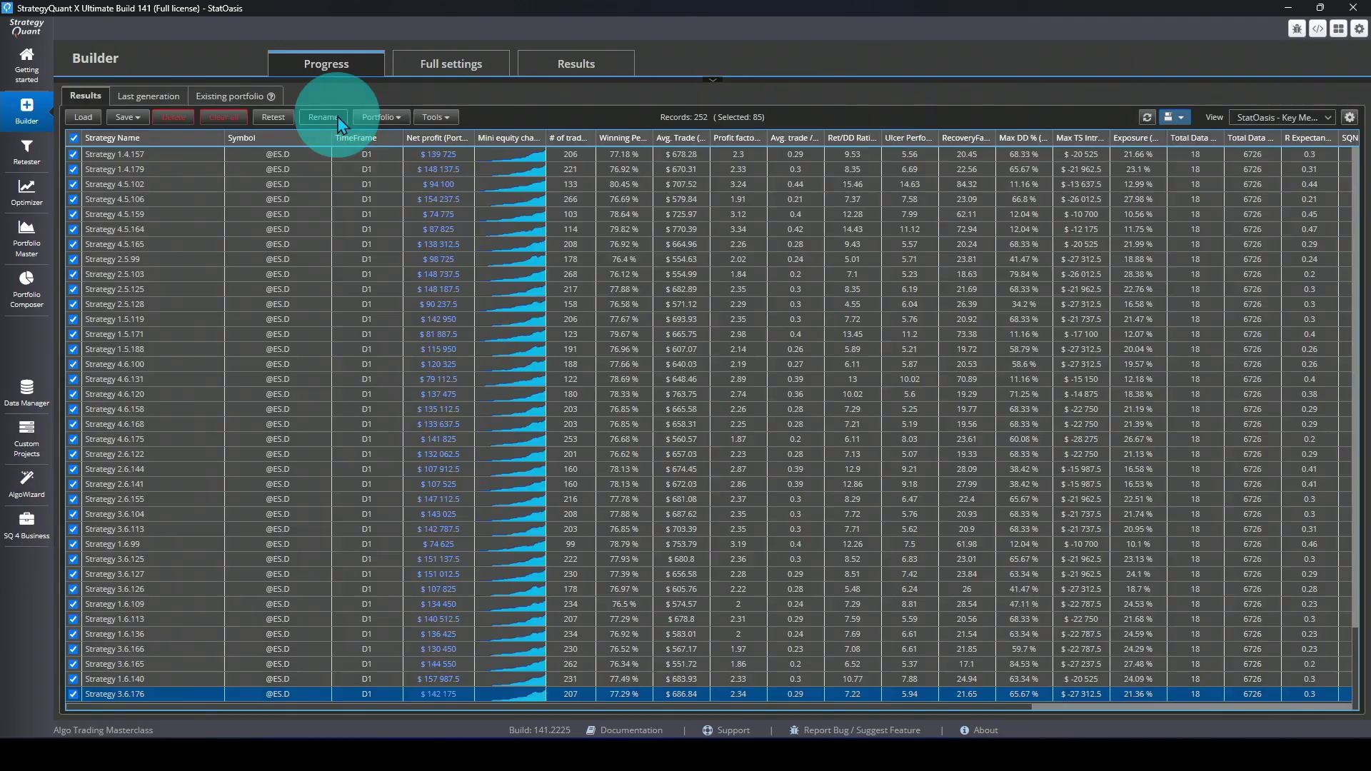
# - Rename the selected new strategies with the prefix StatOasis_
pyautogui.click(324, 116)
pyautogui.click(618, 372)
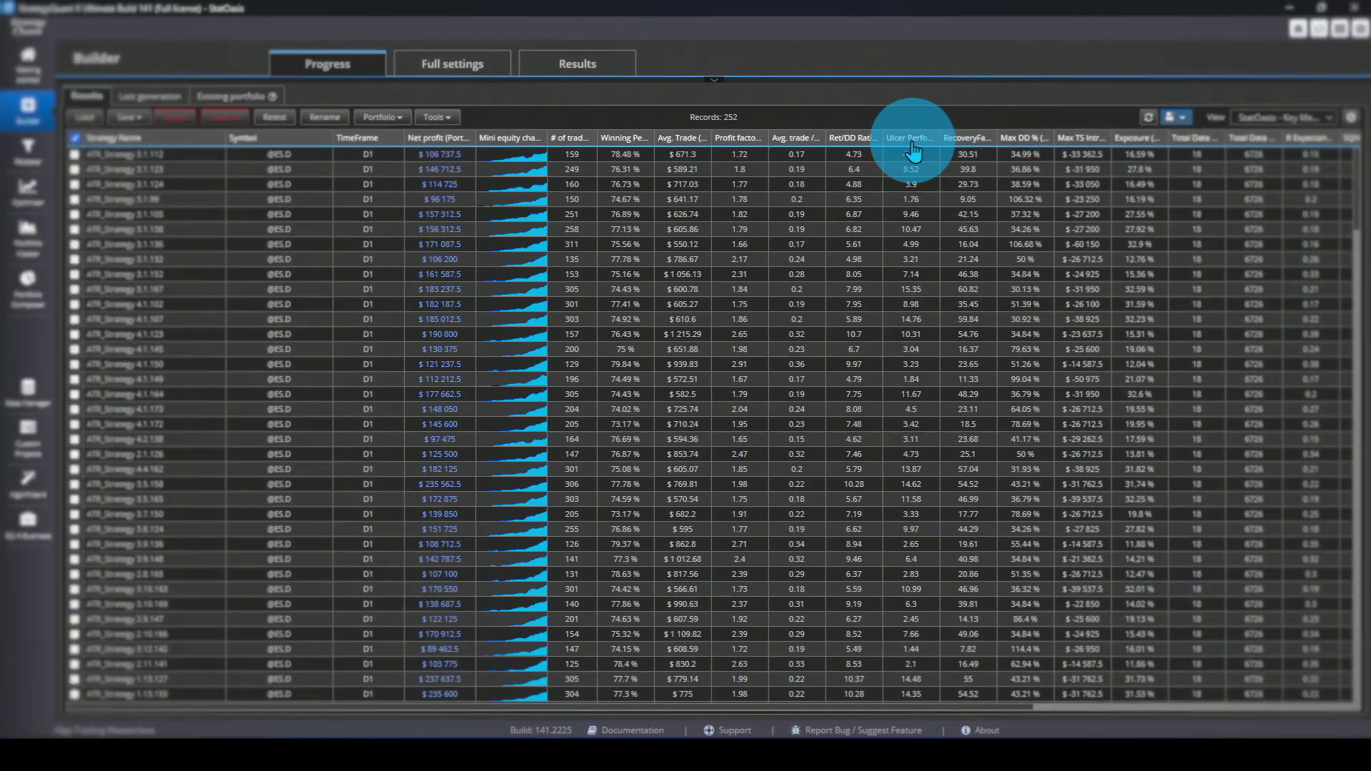
# - Sort all the databank strategies by Ulcer performance, highest first, and examine the leading ones
pyautogui.click(921, 146)
pyautogui.click(921, 146)
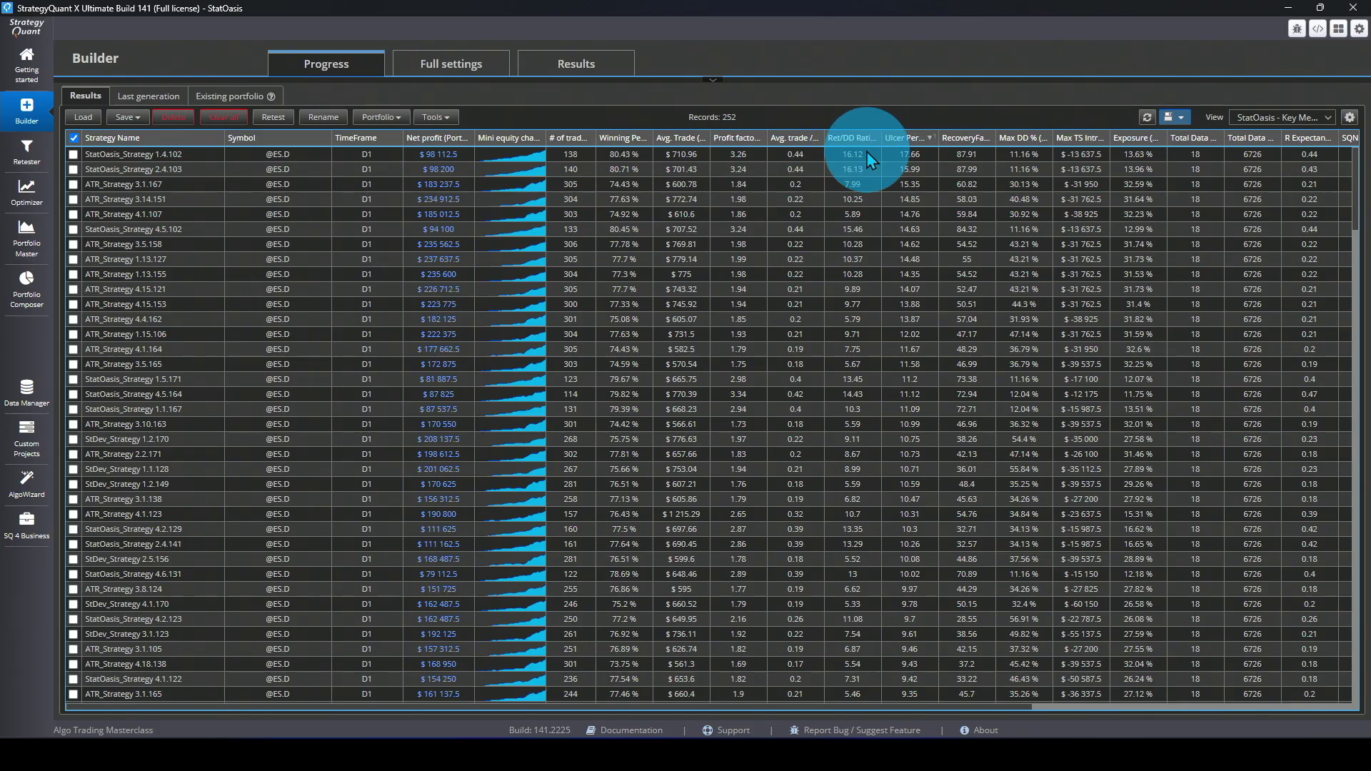
pyautogui.click(866, 153)
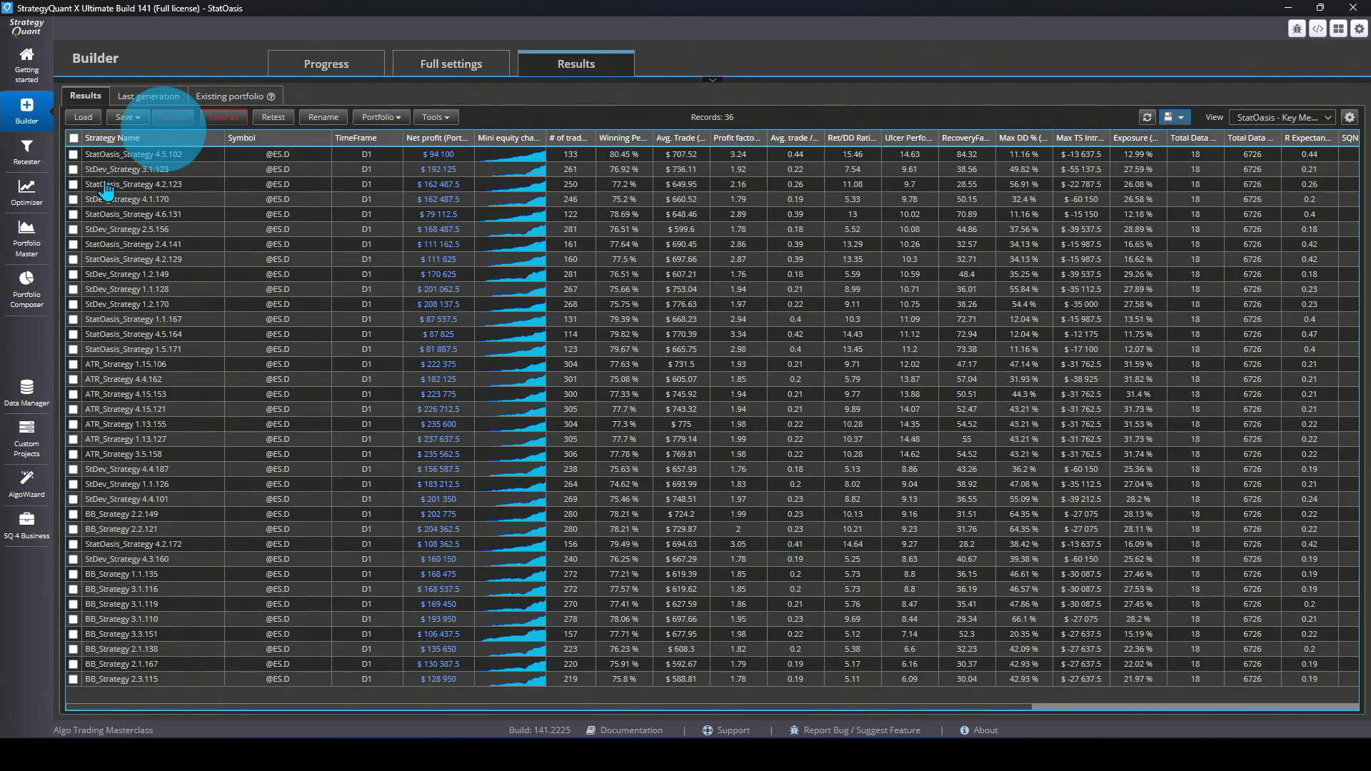
# - Rank the reduced strategy list by net profit and by winning percentage, highest first, to compare the filter groups
pyautogui.click(431, 138)
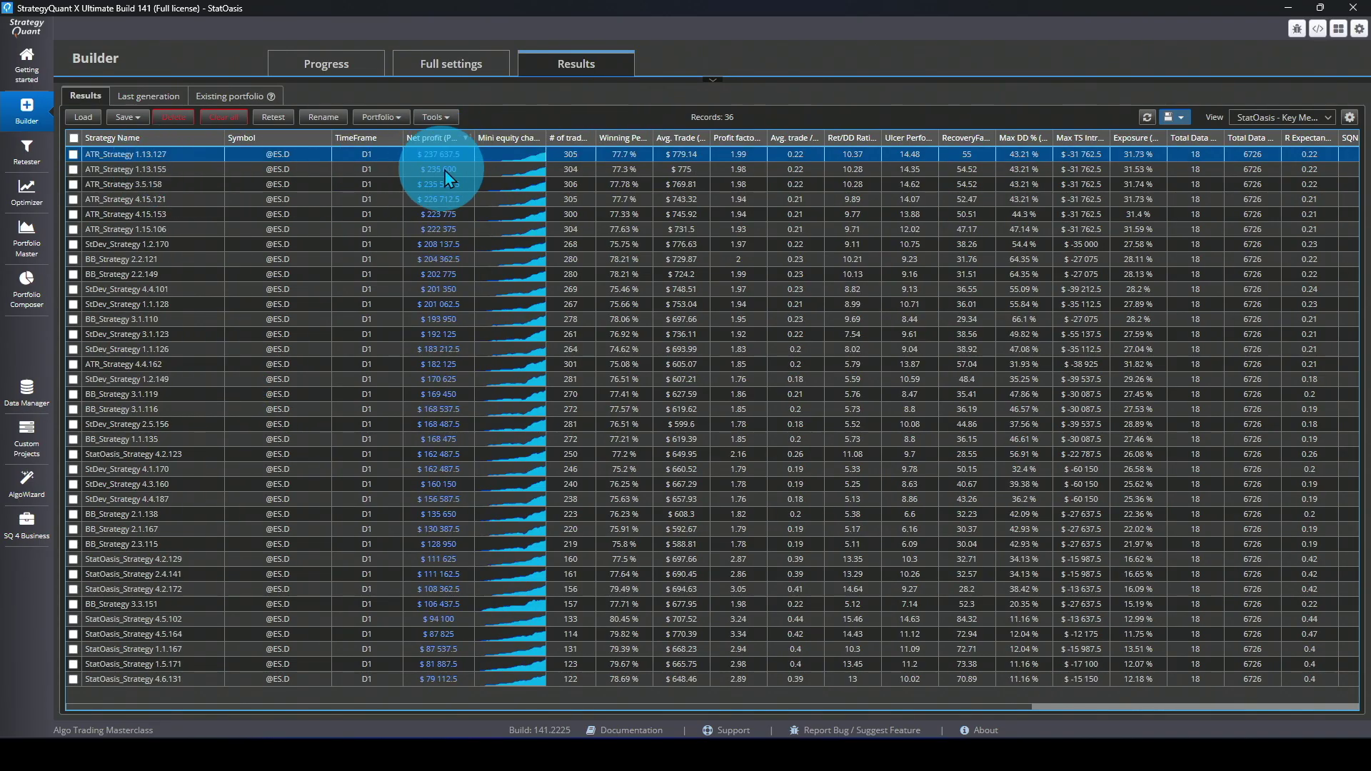
pyautogui.click(627, 139)
pyautogui.click(628, 140)
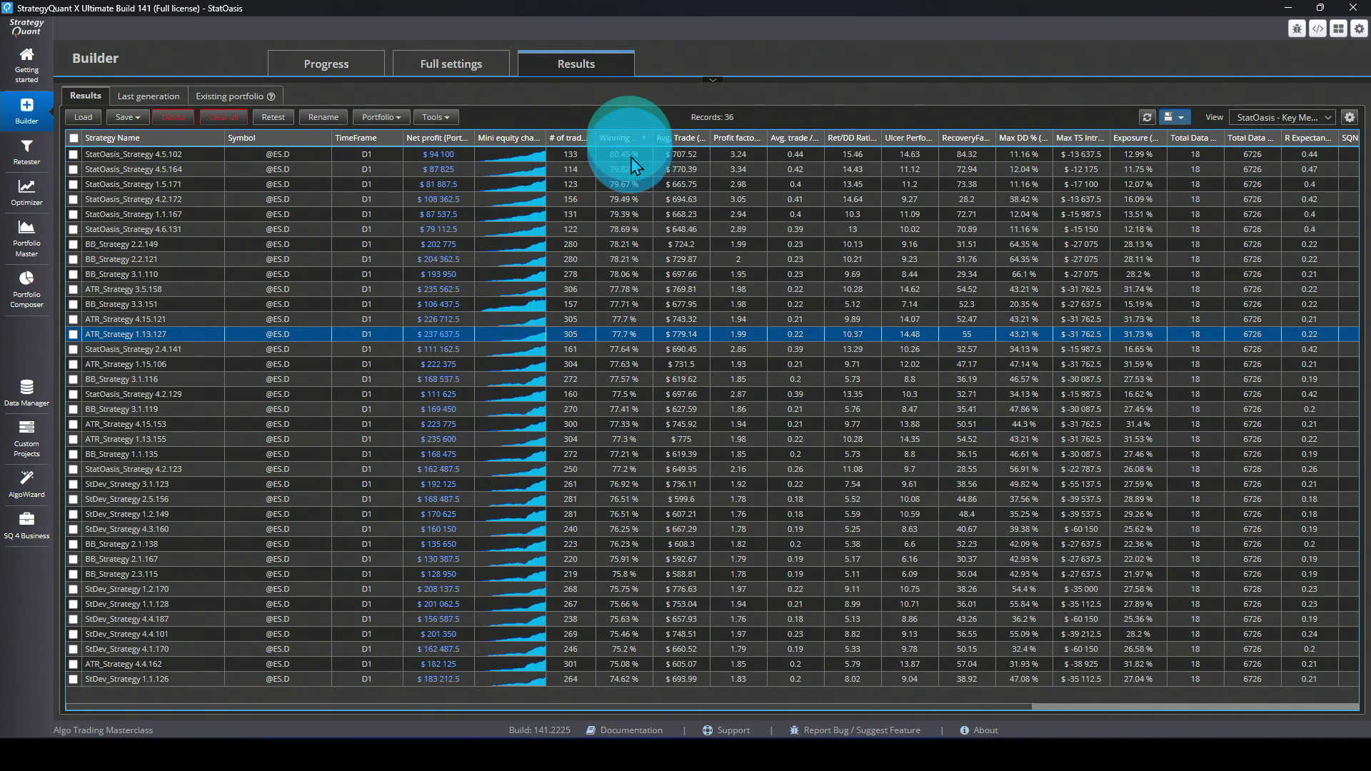
pyautogui.click(180, 156)
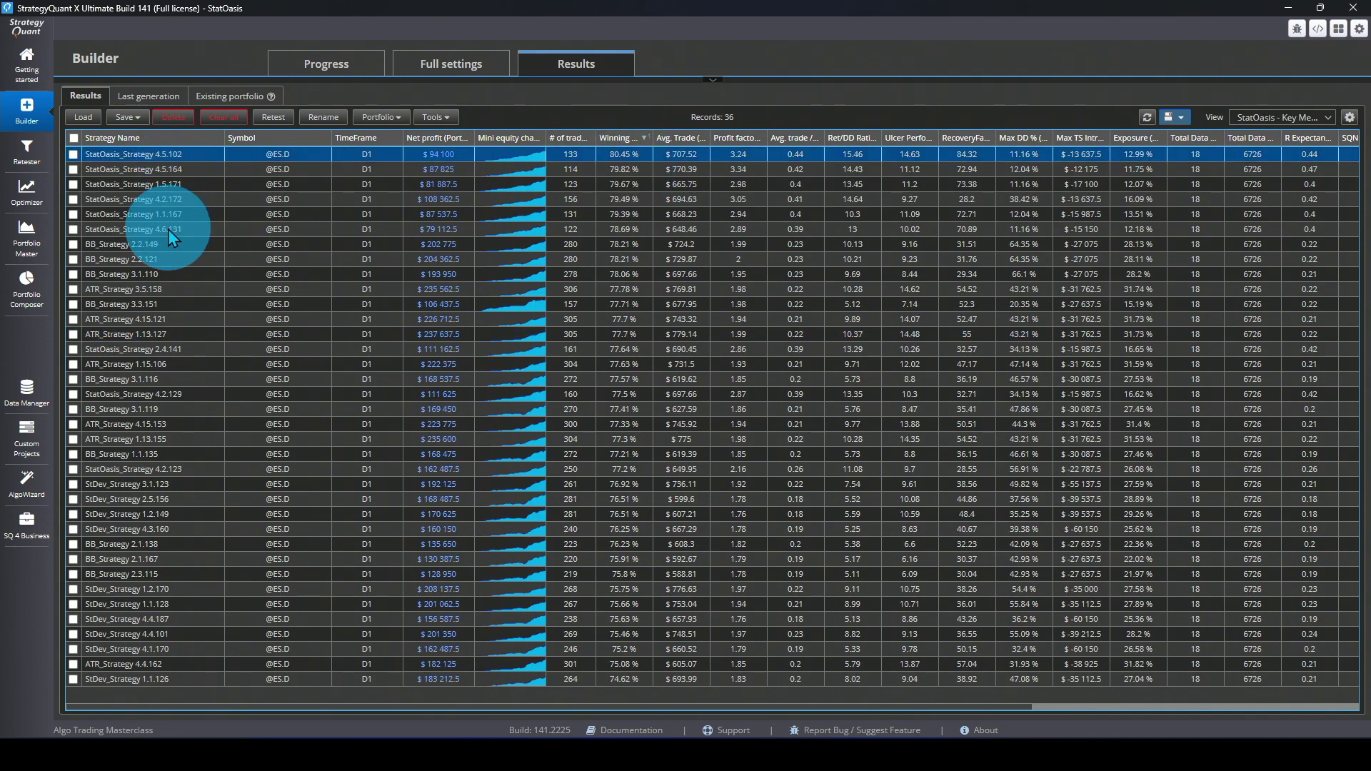
# - Rank the strategies by average trade and by Ret/DD ratio, highest first, and select the top strategy in each ranking
pyautogui.click(675, 138)
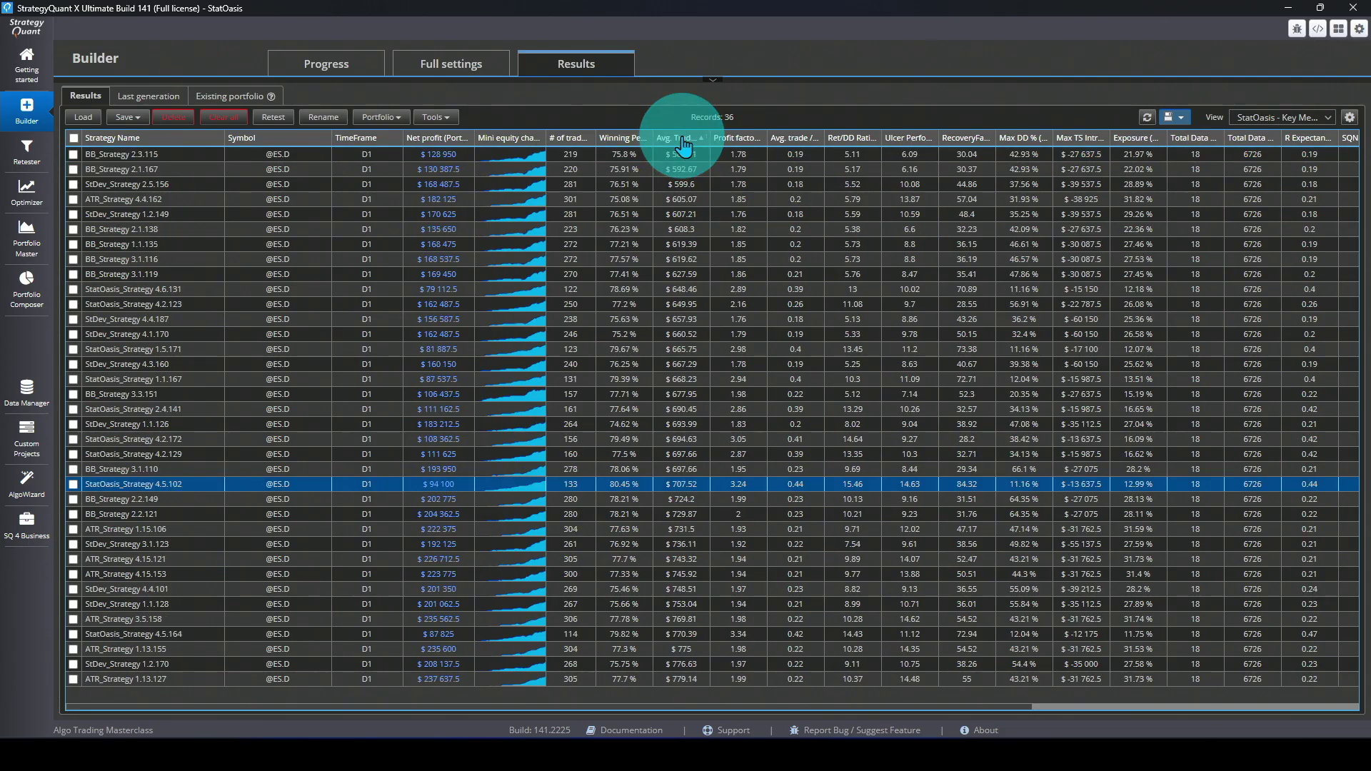
pyautogui.click(675, 137)
pyautogui.click(180, 157)
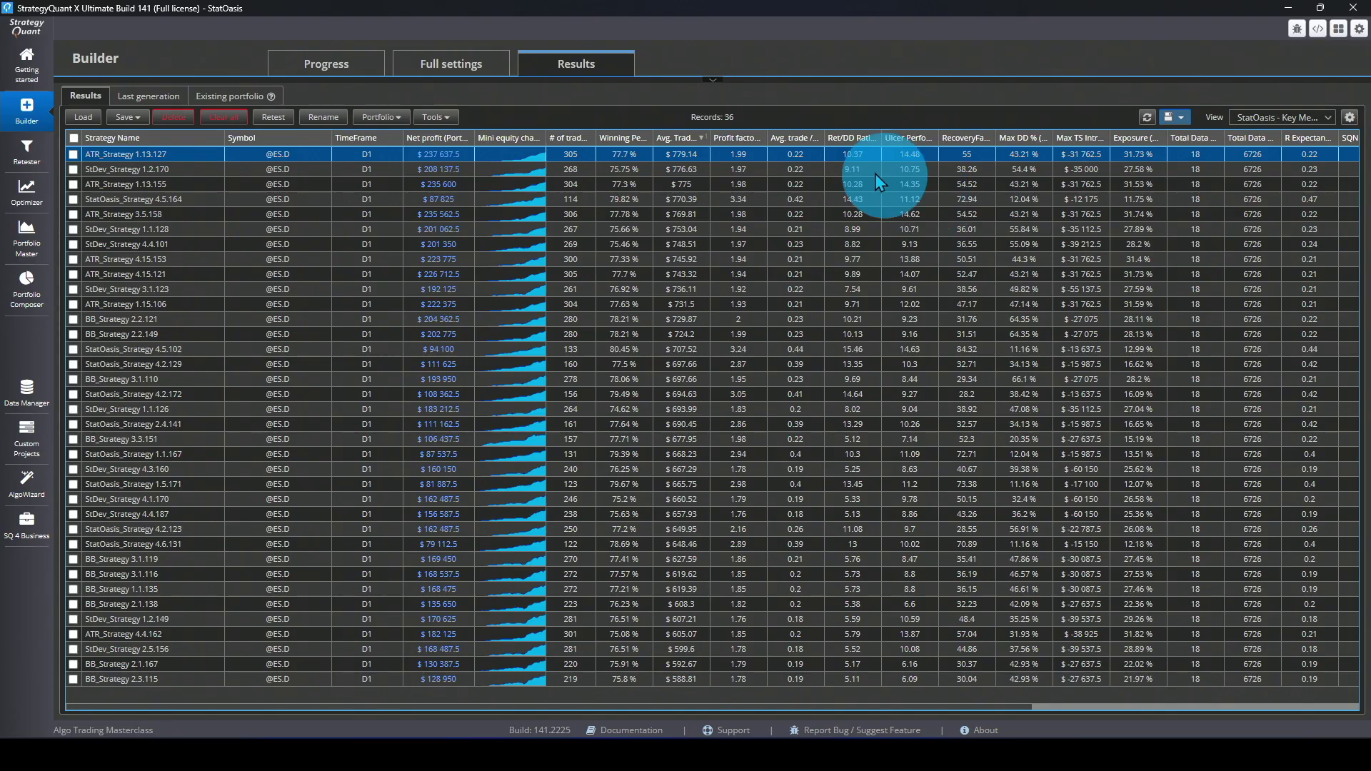
pyautogui.click(862, 138)
pyautogui.click(863, 139)
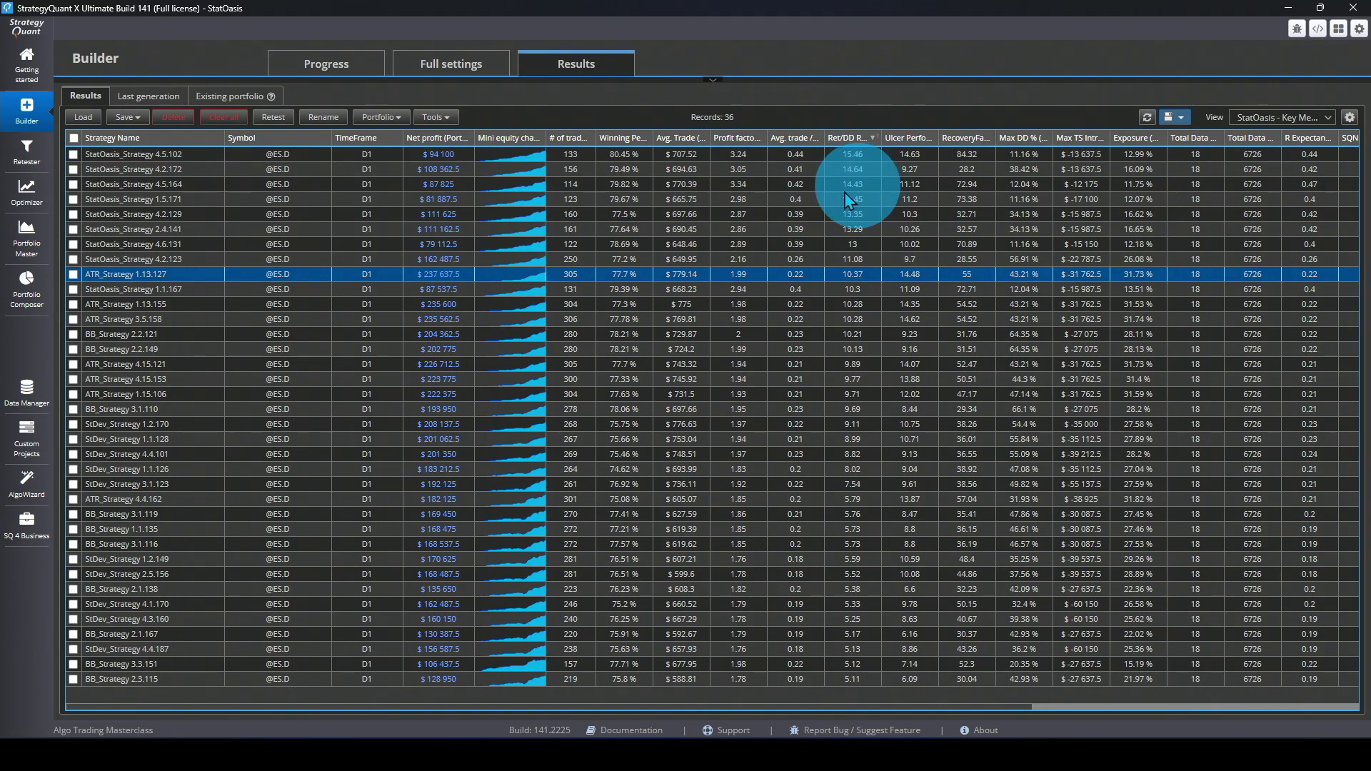
pyautogui.click(164, 154)
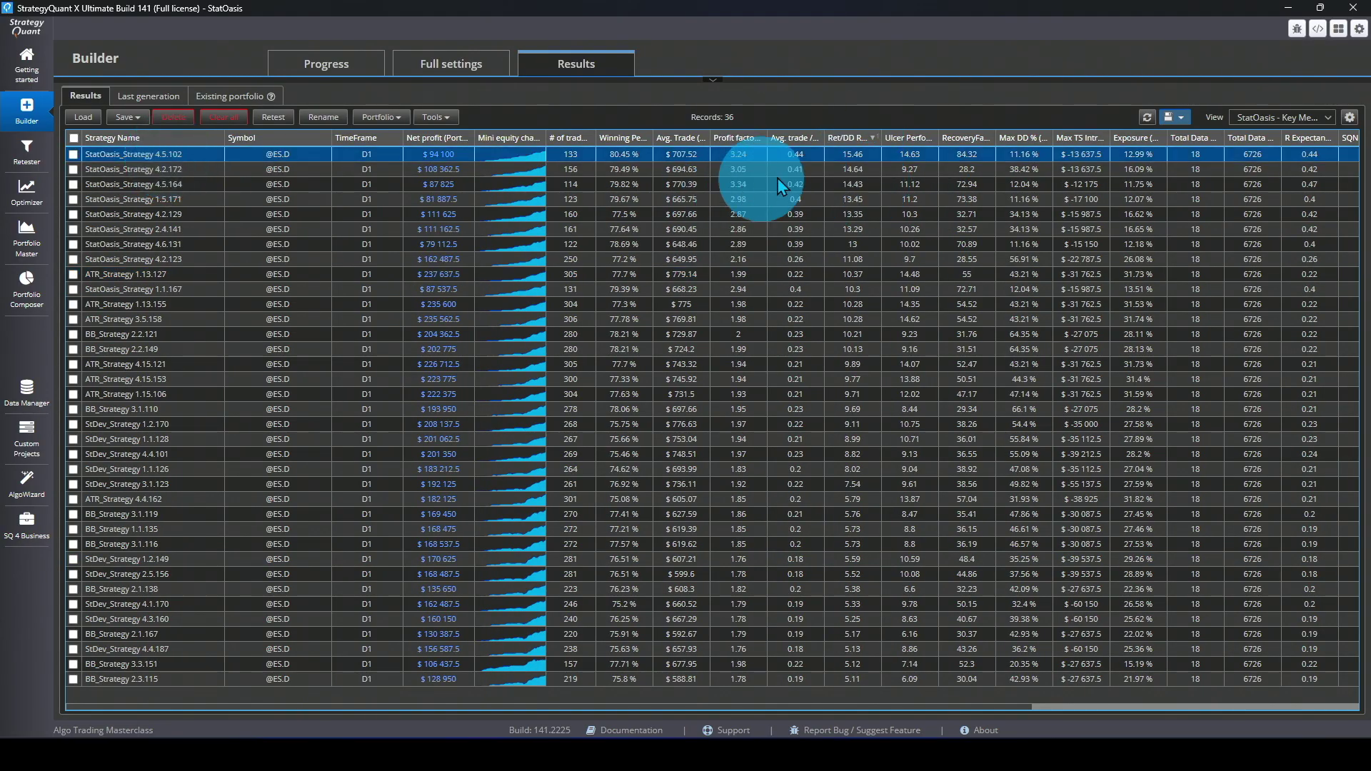
# - Rank the strategies by Ulcer performance, highest first, and by Max TS Intraday drawdown, smallest first
pyautogui.click(908, 137)
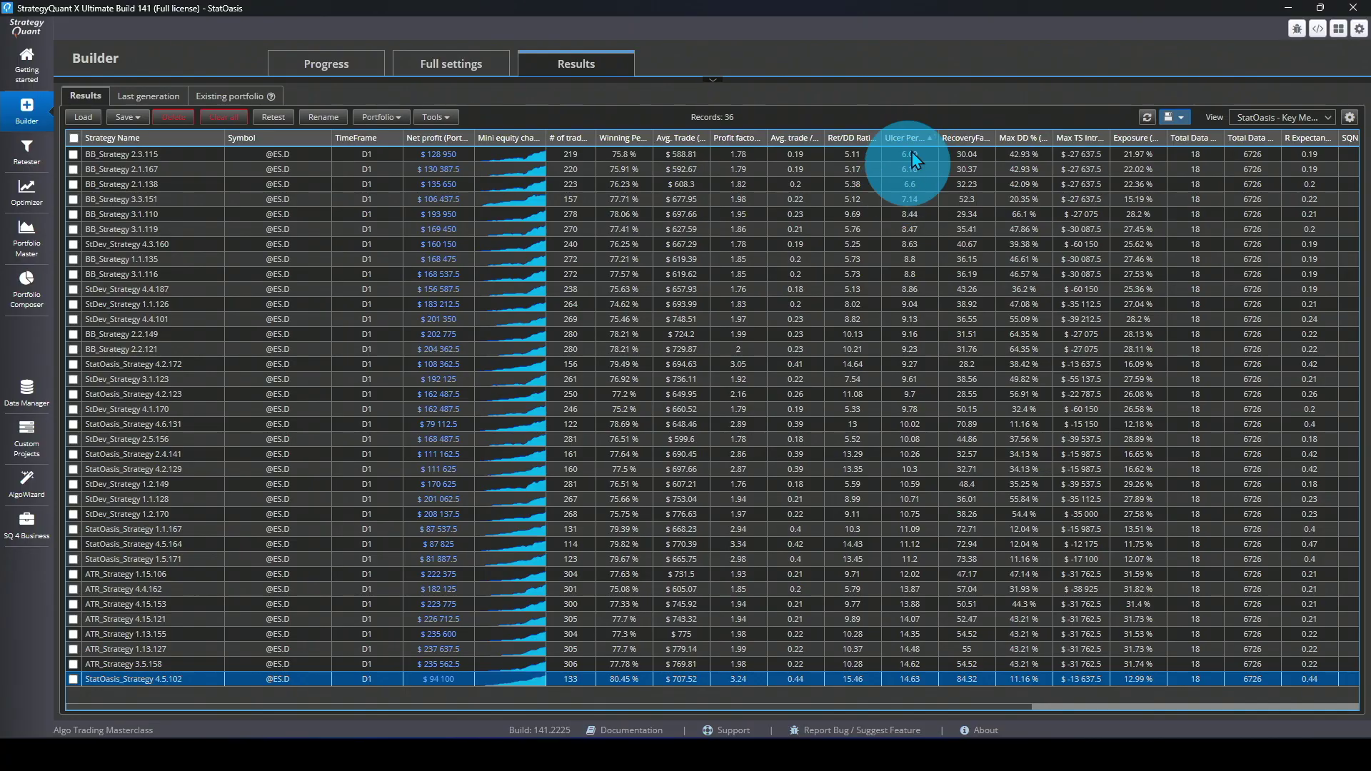
pyautogui.click(911, 139)
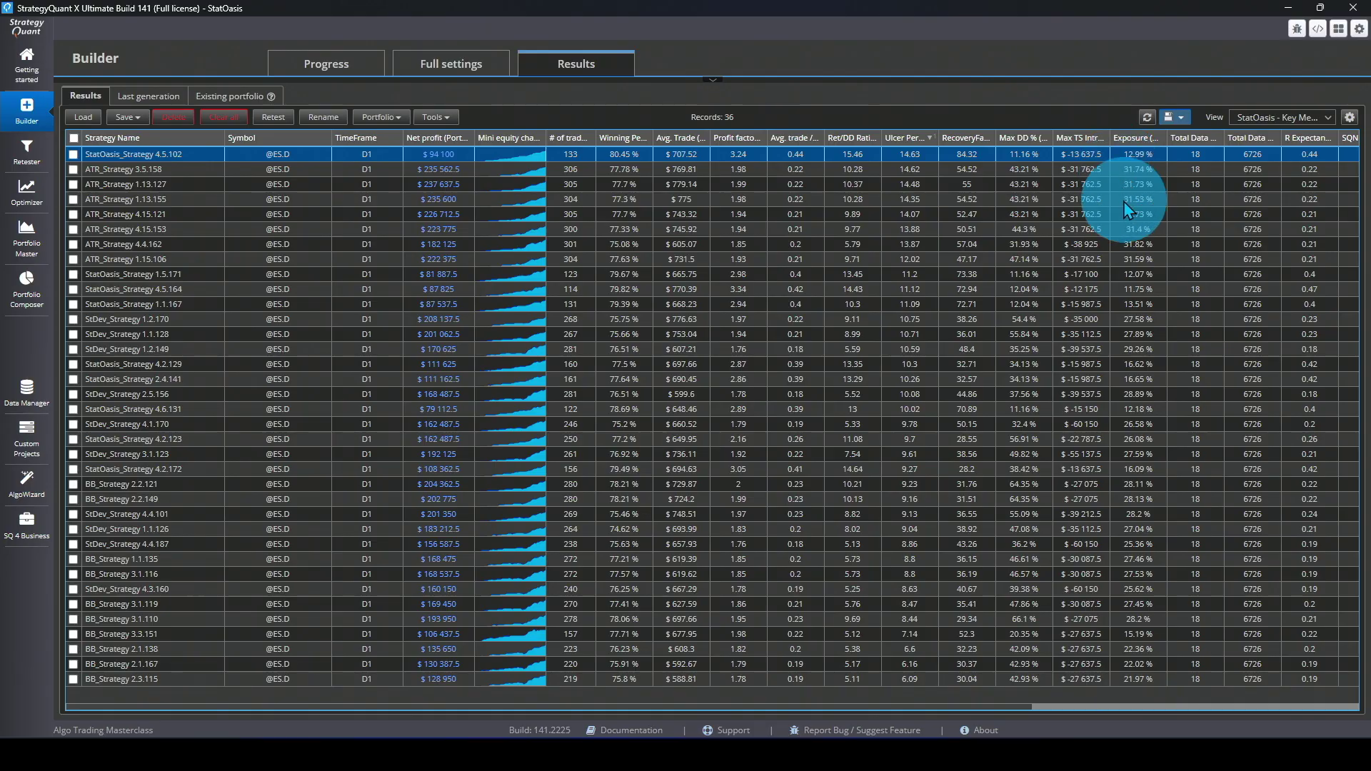
pyautogui.click(1081, 137)
pyautogui.click(1081, 137)
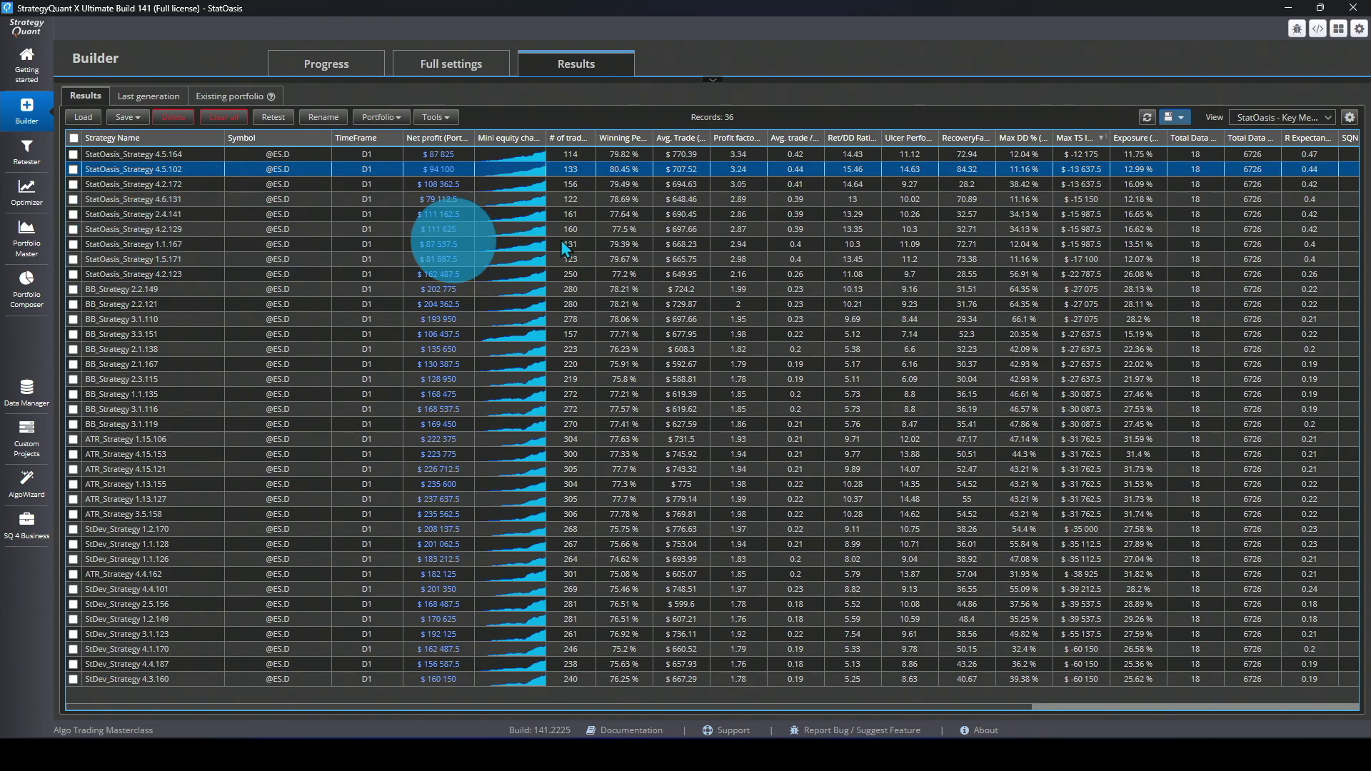
# - Select all the filtered strategies and run Portfolio Master's genetic search on them, with Results as source databank and Low Correlations as target
pyautogui.hotkey('ctrl', 'a')
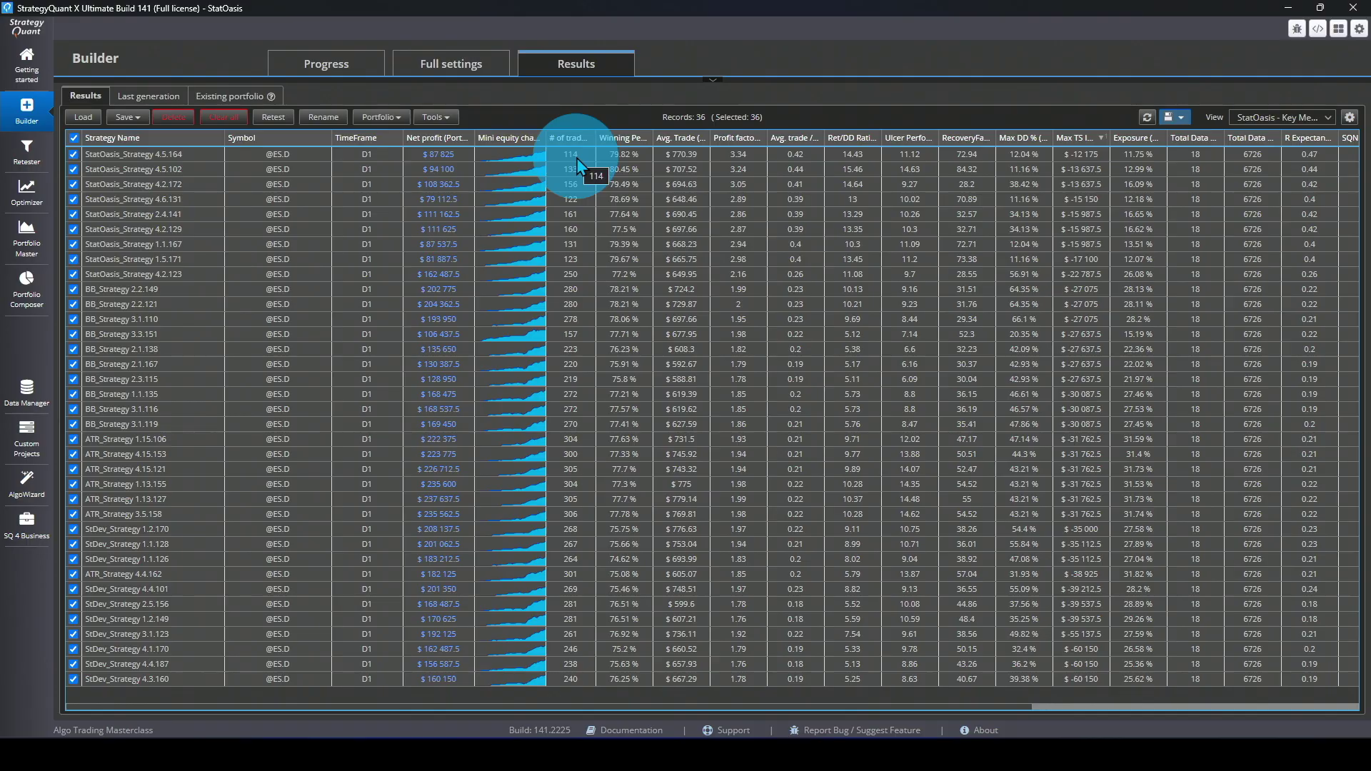
pyautogui.click(576, 440)
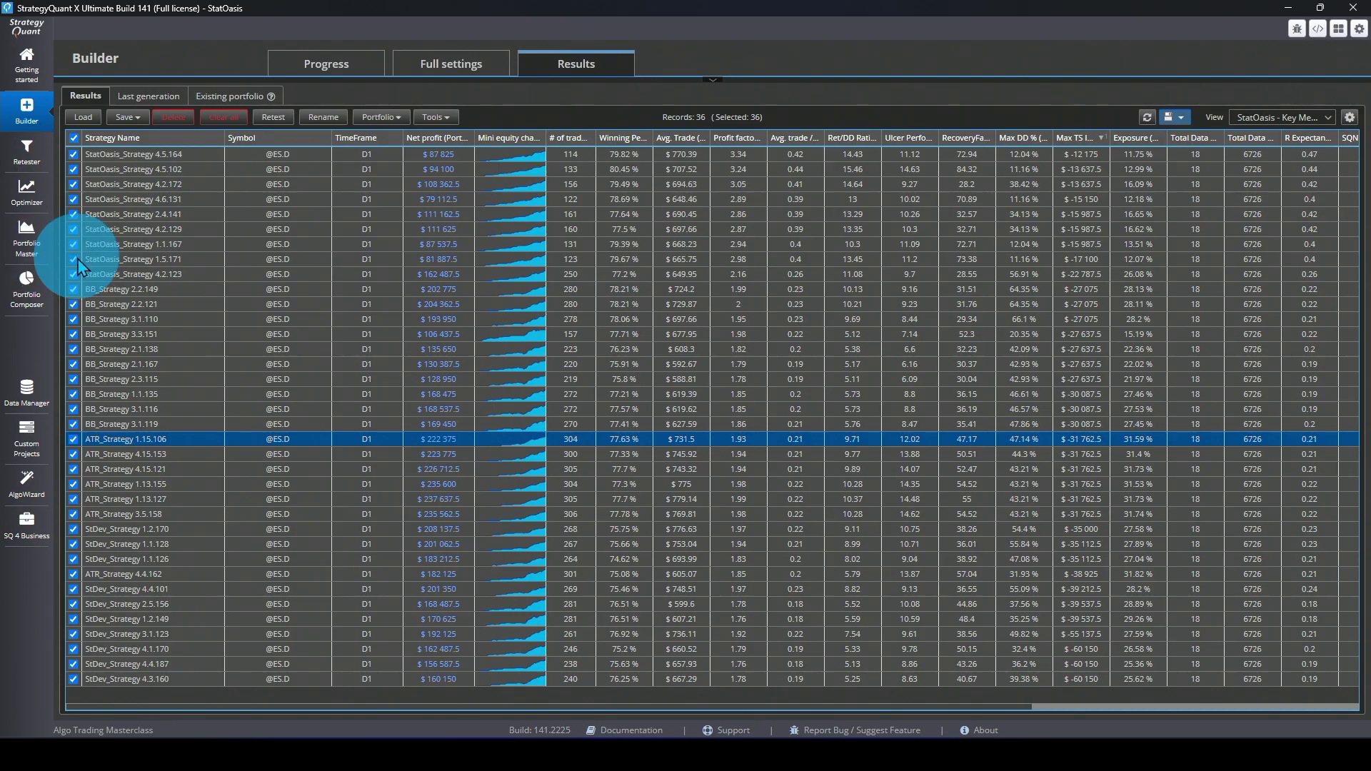
pyautogui.click(35, 243)
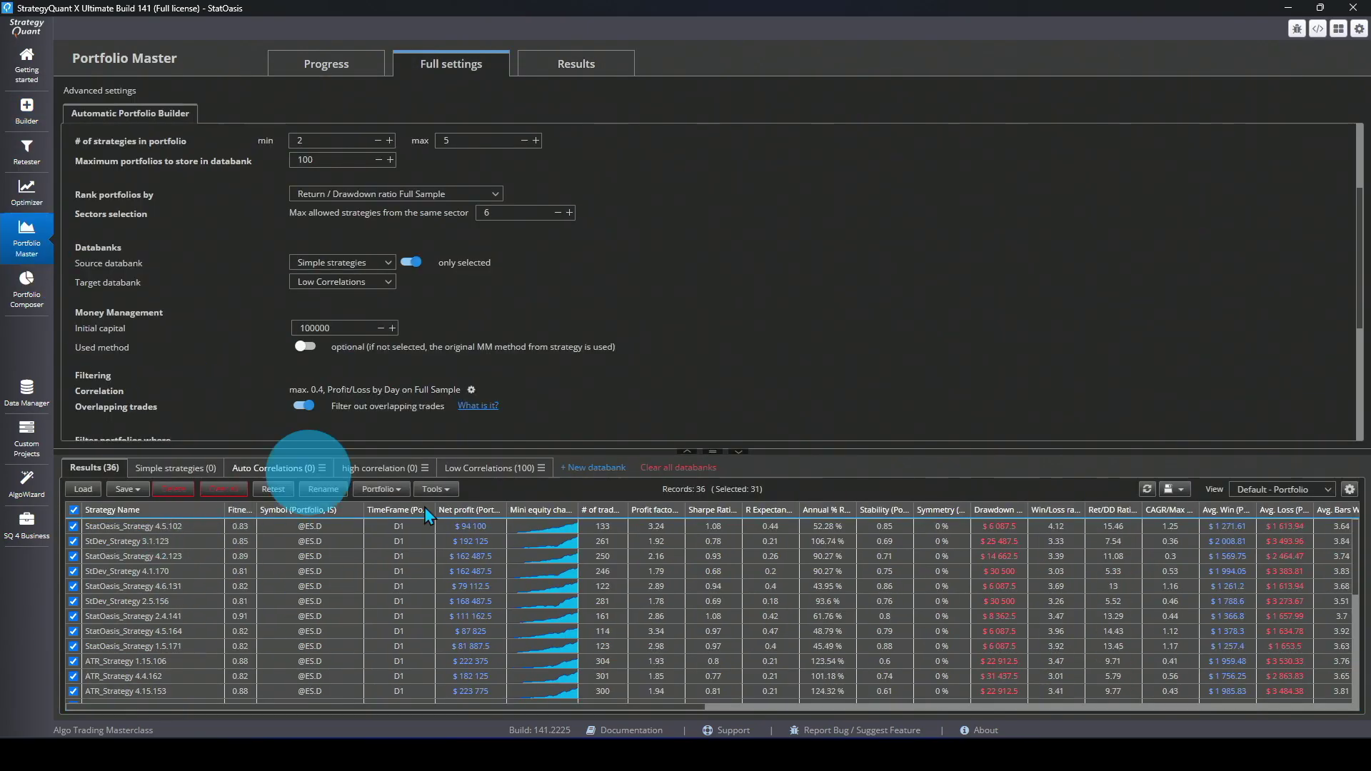
pyautogui.click(346, 86)
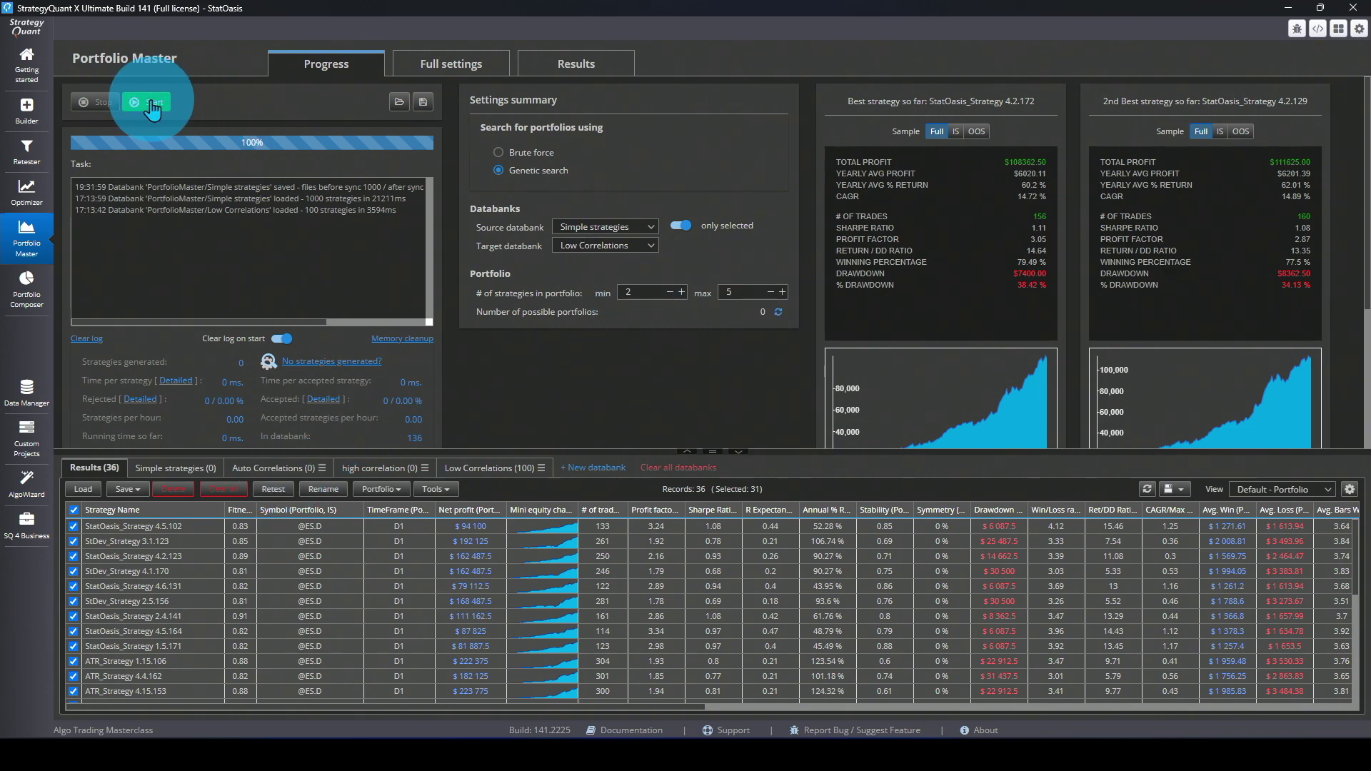
pyautogui.click(153, 104)
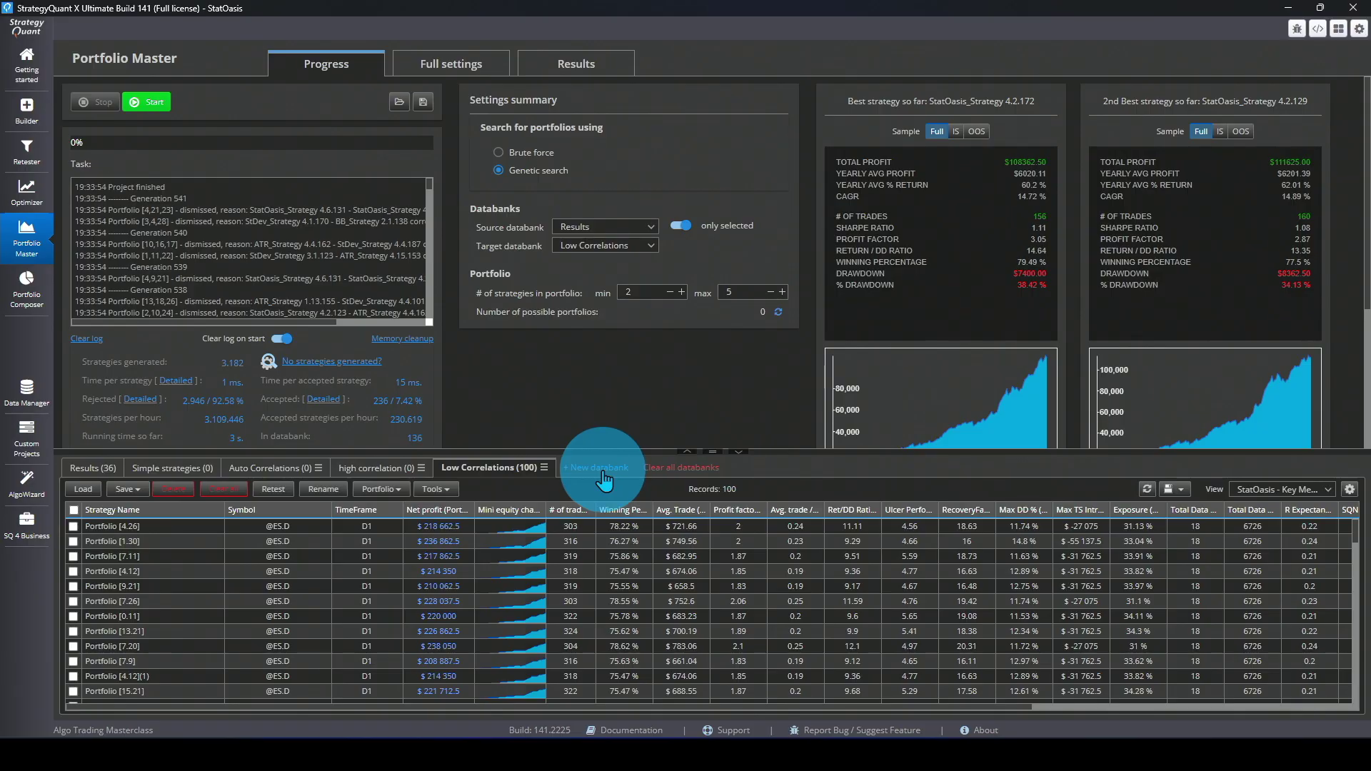
# - Sort the Low Correlations portfolios by net profit, highest first, and view the equity charts of top portfolios including [1.29] and [1.7.30]
pyautogui.click(437, 509)
pyautogui.click(437, 509)
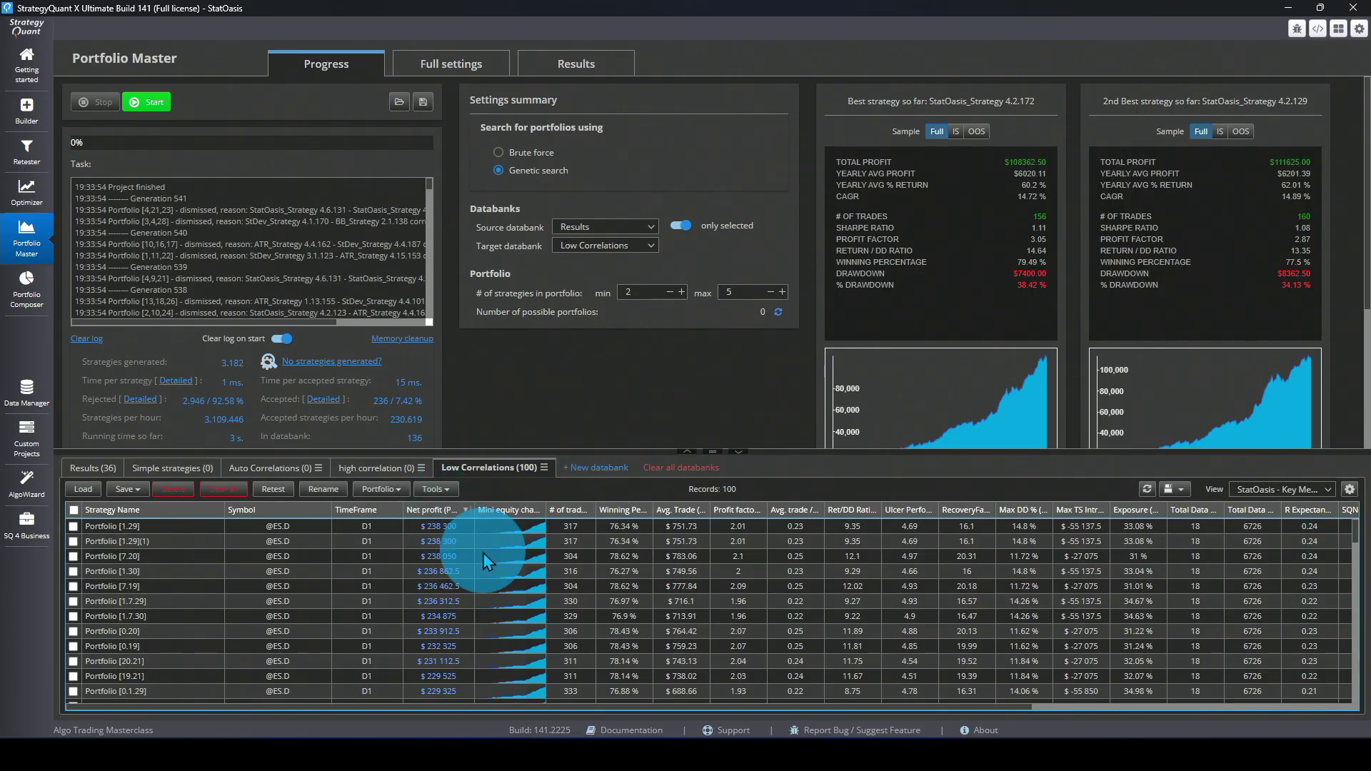
pyautogui.doubleClick(434, 527)
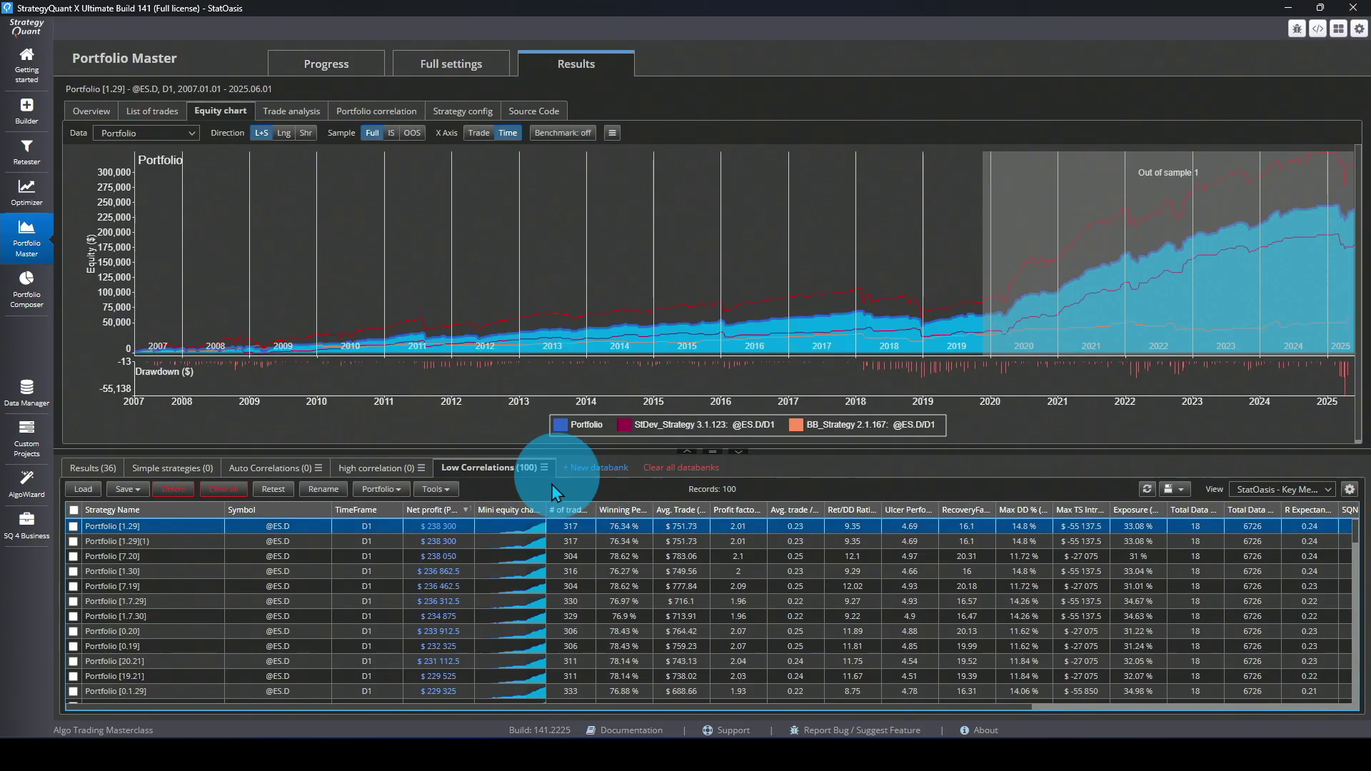
pyautogui.click(432, 541)
pyautogui.click(441, 616)
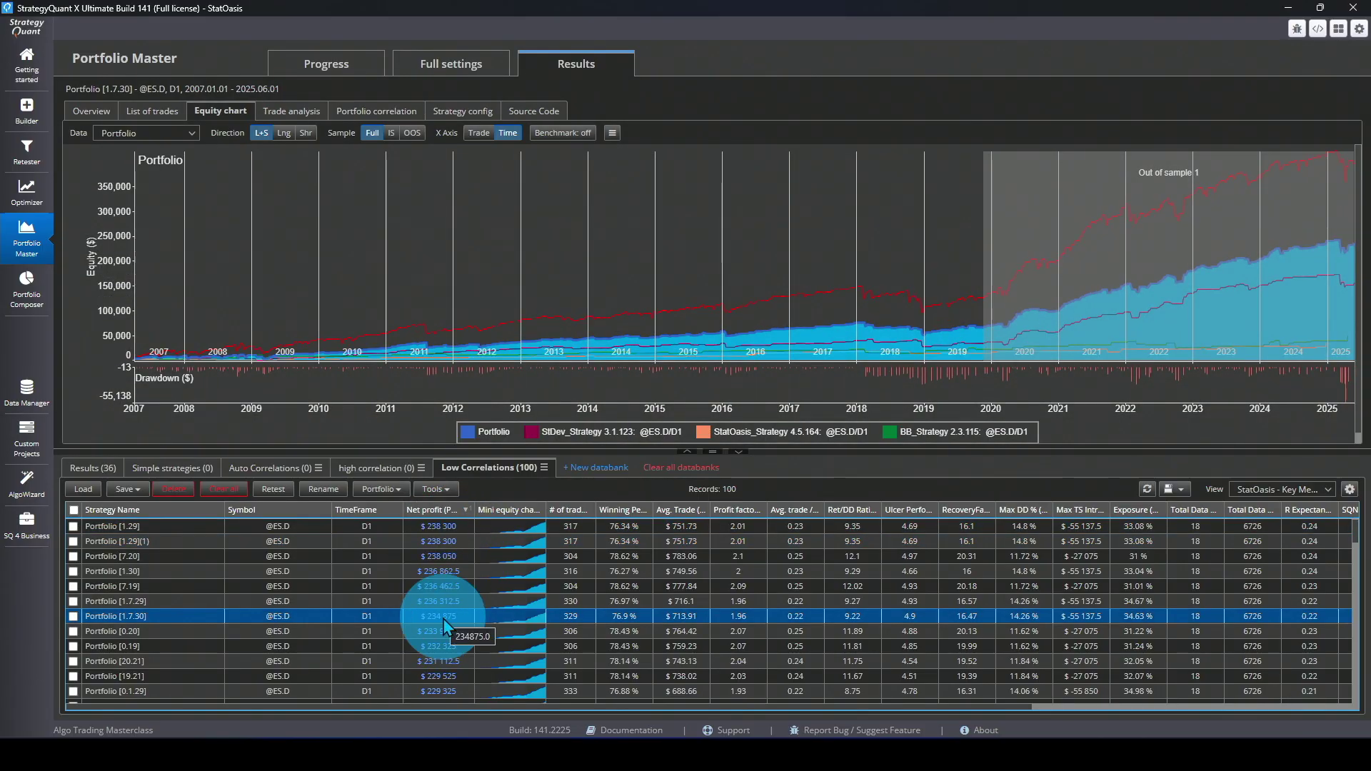